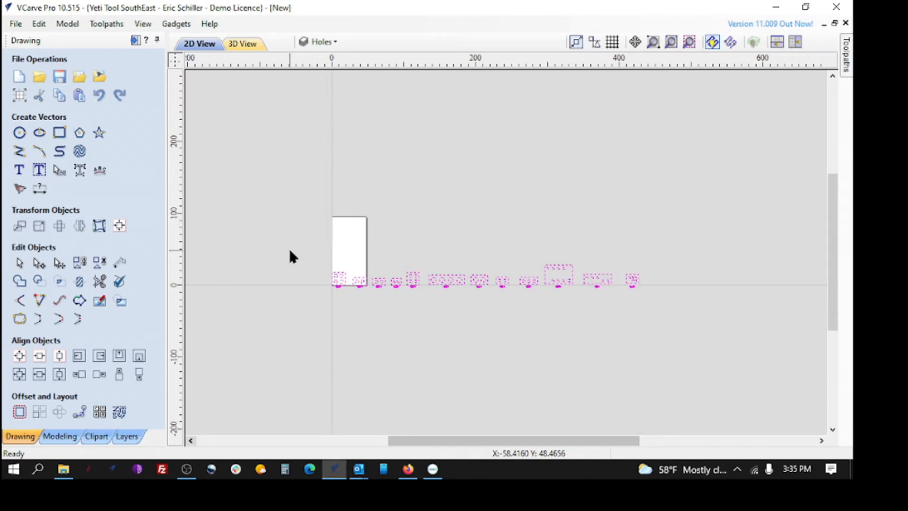
Move the whole row of selected part vectors down and to the left so it sits clear below the material sheet, and deselect it
{"action": "key", "text": "Down"}
{"action": "key", "text": "Down"}
{"action": "key", "text": "Down"}
{"action": "key", "text": "Down"}
{"action": "key", "text": "Down"}
{"action": "key", "text": "Down"}
{"action": "key", "text": "Down"}
{"action": "key", "text": "Down"}
{"action": "key", "text": "Left"}
{"action": "key", "text": "Left"}
{"action": "key", "text": "Left"}
{"action": "key", "text": "Left"}
{"action": "key", "text": "Left"}
{"action": "key", "text": "Left"}
{"action": "key", "text": "Left"}
{"action": "key", "text": "Left"}
{"action": "key", "text": "Left"}
{"action": "key", "text": "Left"}
{"action": "key", "text": "Left"}
{"action": "key", "text": "Left"}
{"action": "key", "text": "Left"}
{"action": "key", "text": "Left"}
{"action": "key", "text": "Left"}
{"action": "key", "text": "Left"}
{"action": "key", "text": "Left"}
{"action": "key", "text": "Left"}
{"action": "key", "text": "Left"}
{"action": "key", "text": "Left"}
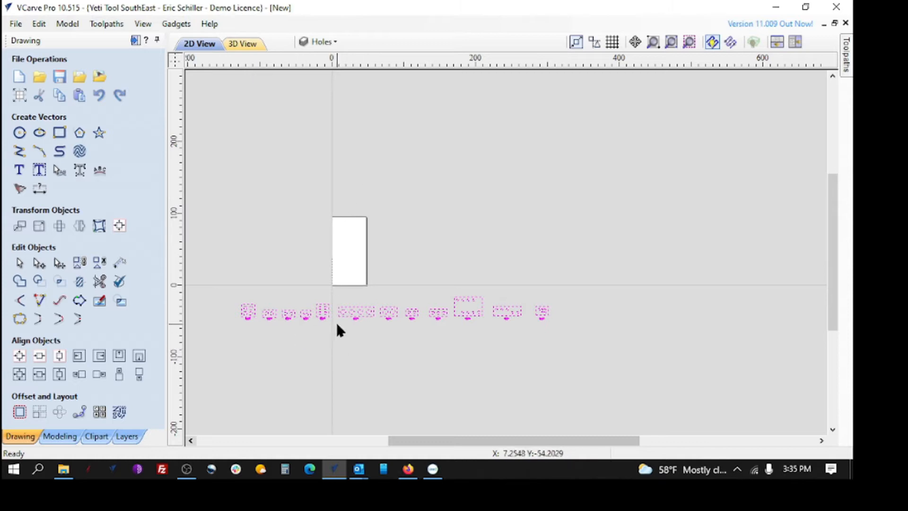
{"action": "left_click", "coordinate": [432, 344]}
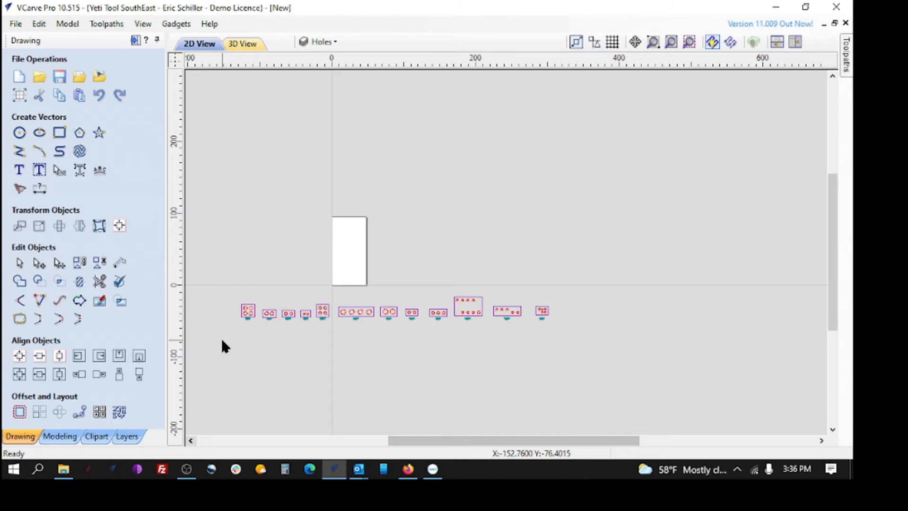
Examine the row of part outlines, their holes and the quantity labels beneath them
{"action": "scroll", "coordinate": [218, 339], "scroll_direction": "up", "scroll_amount": 3}
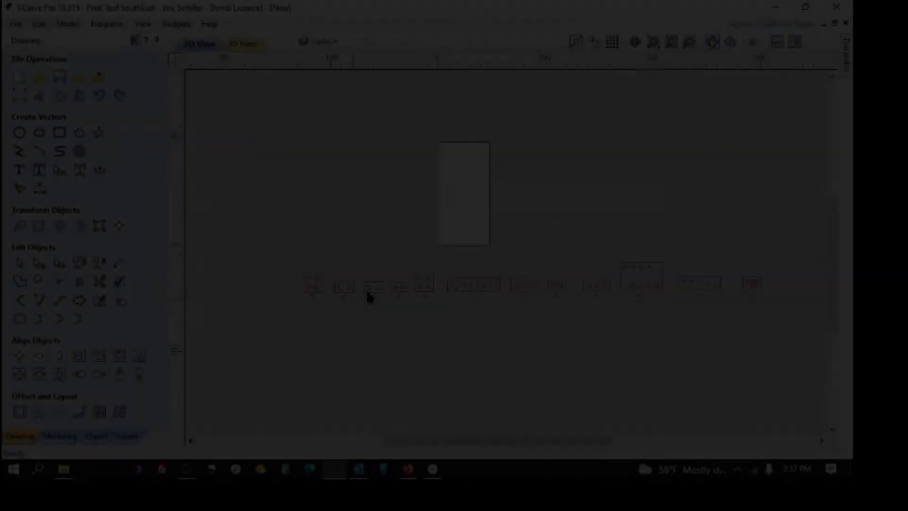
{"action": "scroll", "coordinate": [366, 303], "scroll_direction": "up", "scroll_amount": 3}
{"action": "scroll", "coordinate": [302, 311], "scroll_direction": "up", "scroll_amount": 5}
{"action": "scroll", "coordinate": [354, 326], "scroll_direction": "down", "scroll_amount": 5}
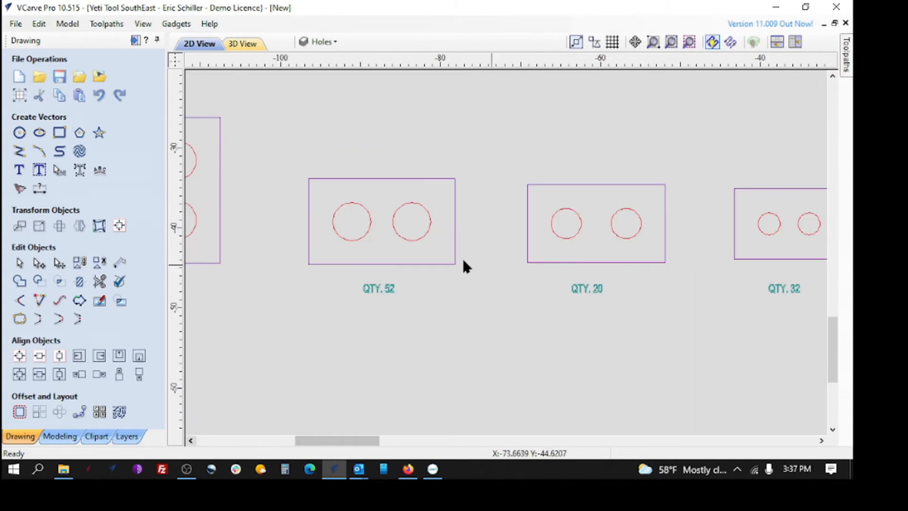
{"action": "scroll", "coordinate": [464, 267], "scroll_direction": "down", "scroll_amount": 6}
{"action": "scroll", "coordinate": [332, 303], "scroll_direction": "up", "scroll_amount": 2}
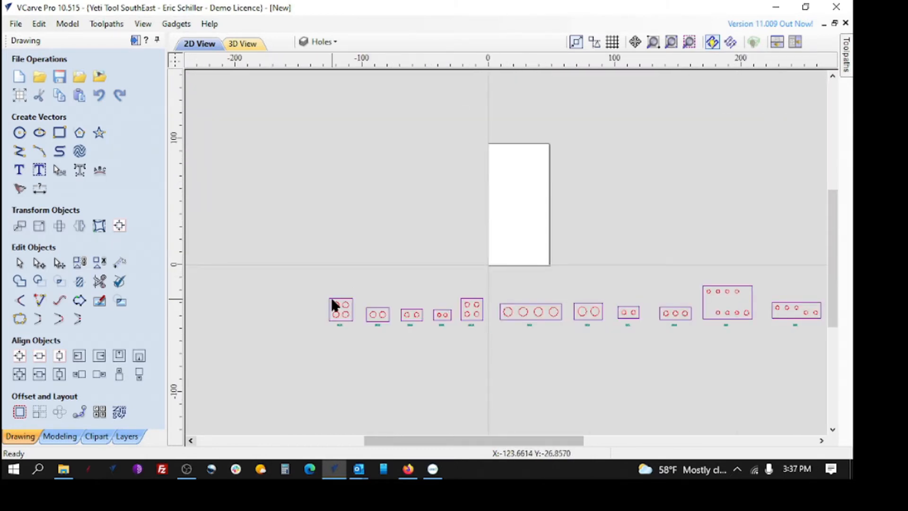
{"action": "scroll", "coordinate": [333, 304], "scroll_direction": "up", "scroll_amount": 5}
{"action": "scroll", "coordinate": [712, 323], "scroll_direction": "down", "scroll_amount": 2}
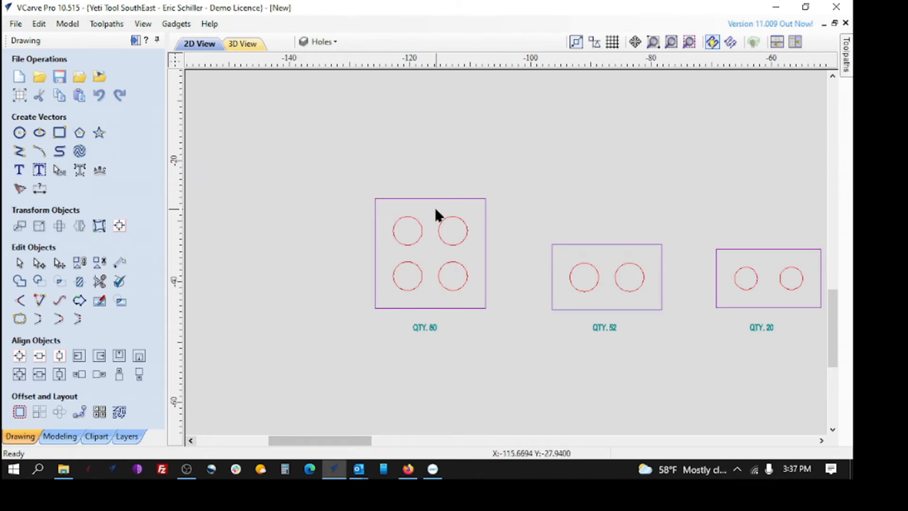
Start nesting the parts and set the clearance between them to .75 inches
{"action": "left_click", "coordinate": [119, 413]}
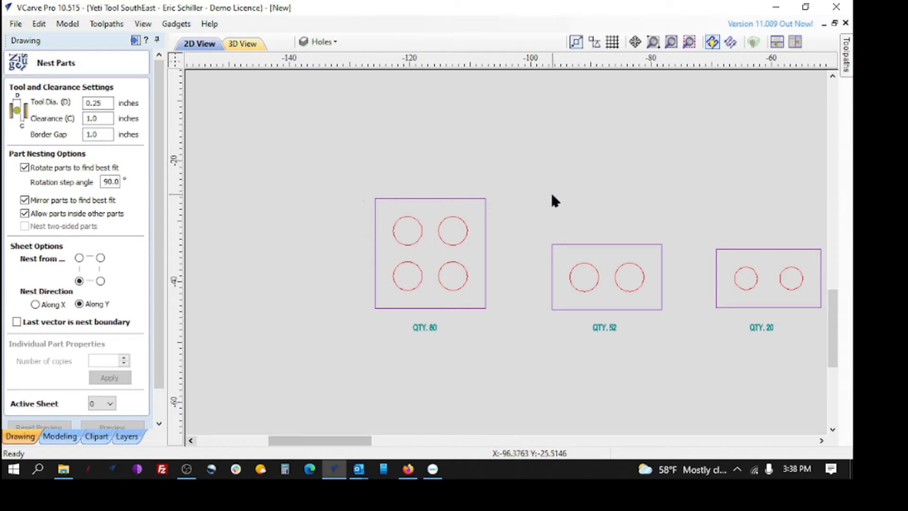
{"action": "scroll", "coordinate": [462, 216], "scroll_direction": "down", "scroll_amount": 1}
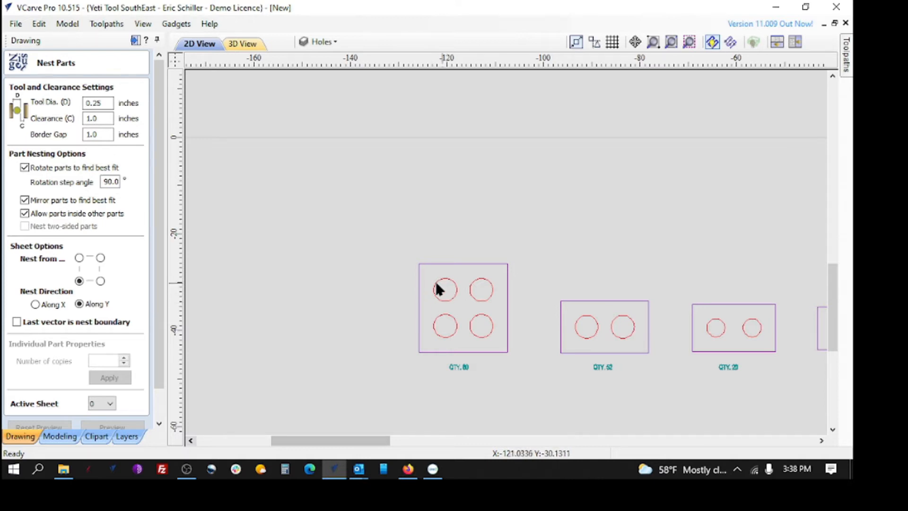
{"action": "left_click", "coordinate": [97, 134]}
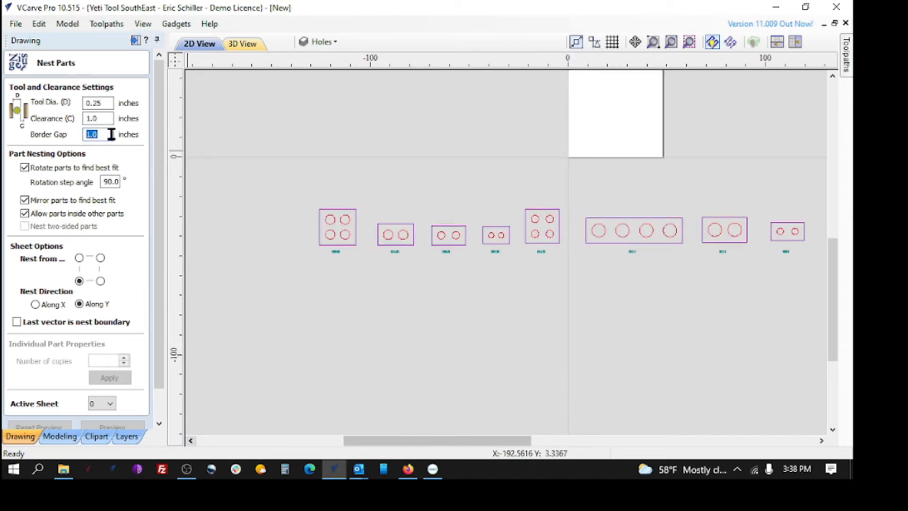
{"action": "left_click", "coordinate": [109, 118]}
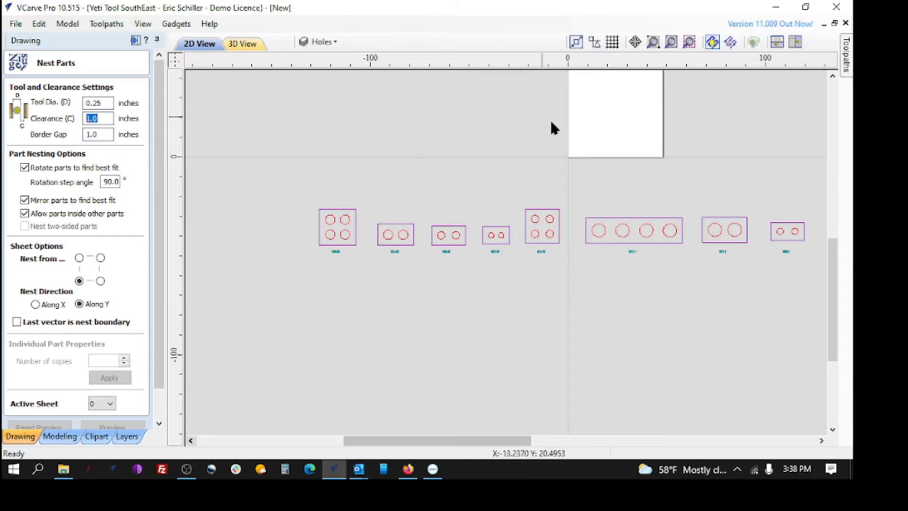
{"action": "type", "text": ".75"}
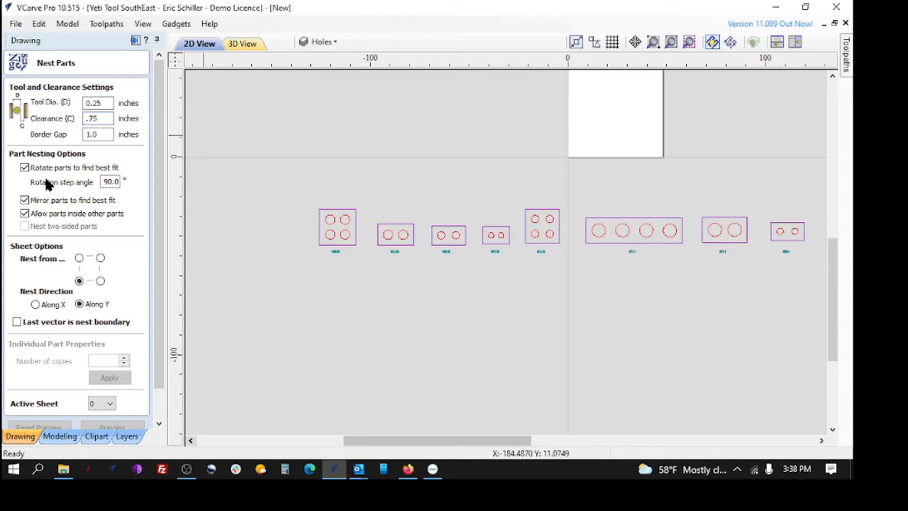
Set the nesting rotation step angle to 45° and disallow both mirroring parts and placing parts inside other parts
{"action": "double_click", "coordinate": [115, 182]}
{"action": "key", "text": "BackSpace"}
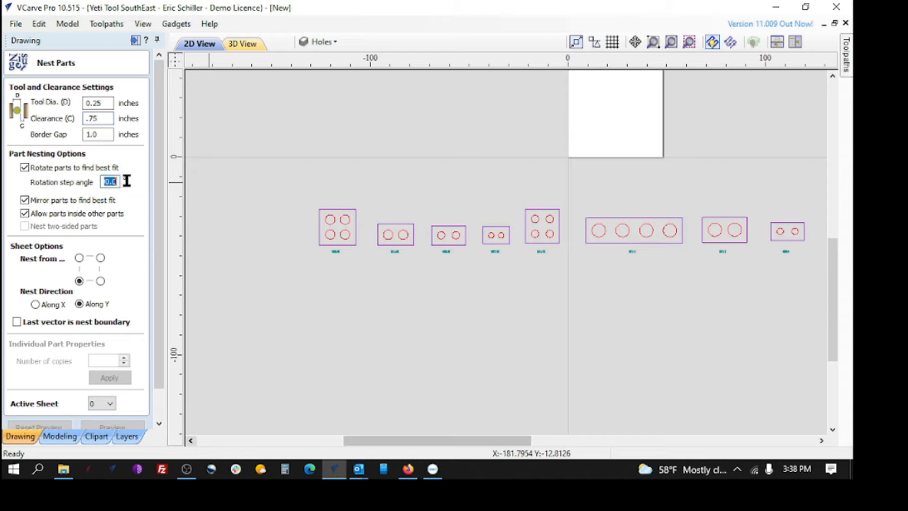
{"action": "type", "text": "45"}
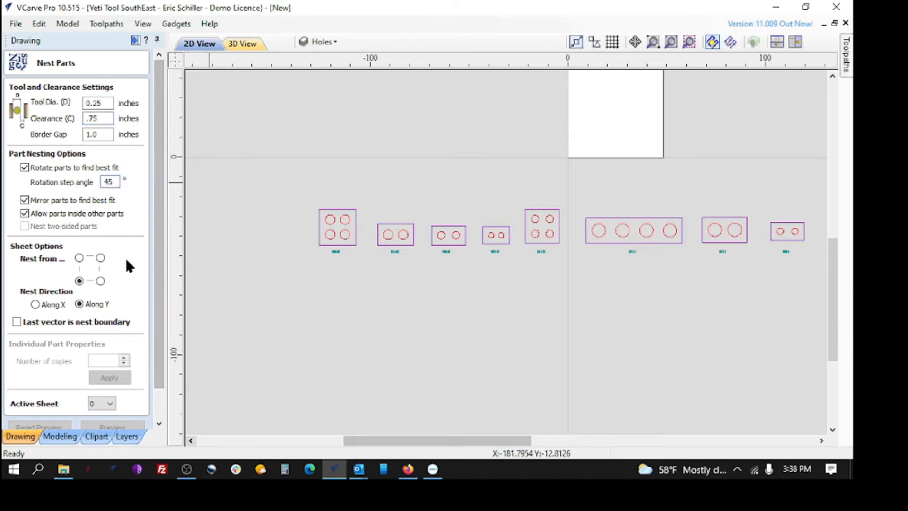
{"action": "left_click", "coordinate": [24, 200]}
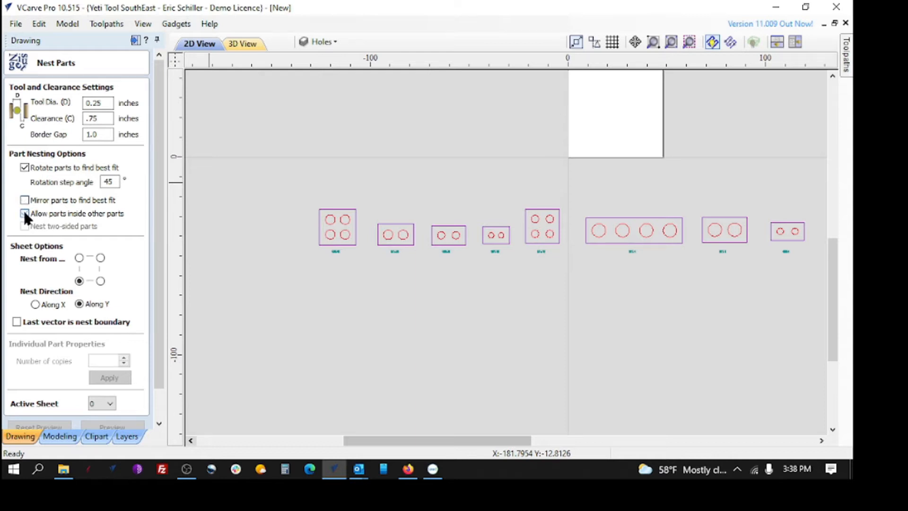
{"action": "scroll", "coordinate": [104, 218], "scroll_direction": "down", "scroll_amount": 1}
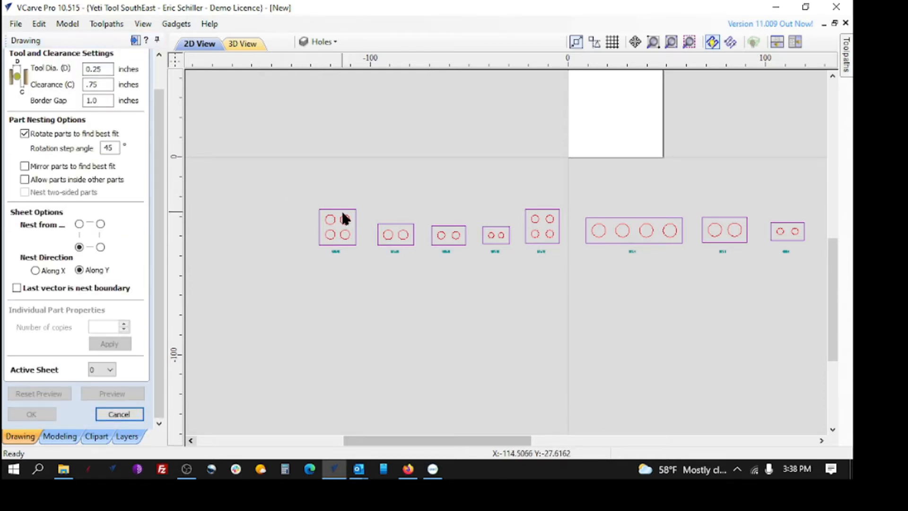
Assign 80 copies to the four-hole square part at the left end of the row, including its holes
{"action": "scroll", "coordinate": [332, 222], "scroll_direction": "up", "scroll_amount": 3}
{"action": "left_click_drag", "start_coordinate": [254, 154], "coordinate": [438, 323]}
{"action": "double_click", "coordinate": [100, 327]}
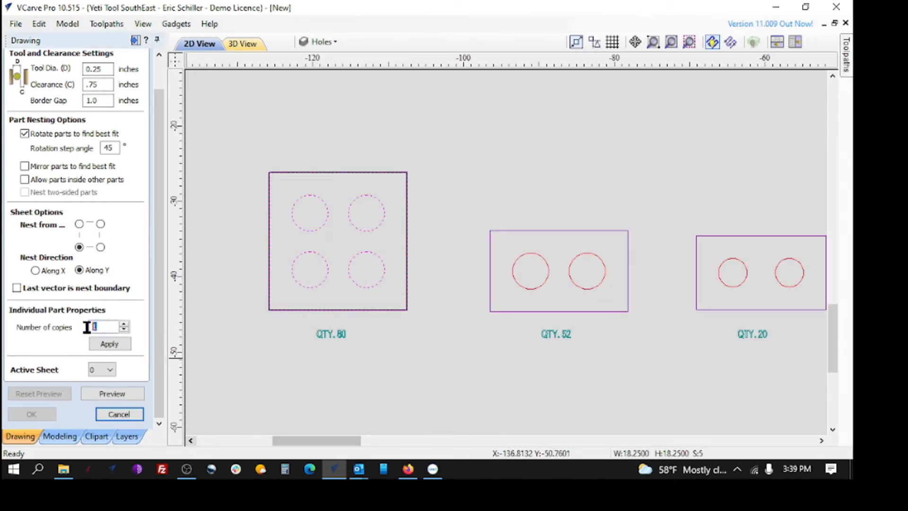
{"action": "type", "text": "80"}
{"action": "left_click", "coordinate": [111, 344]}
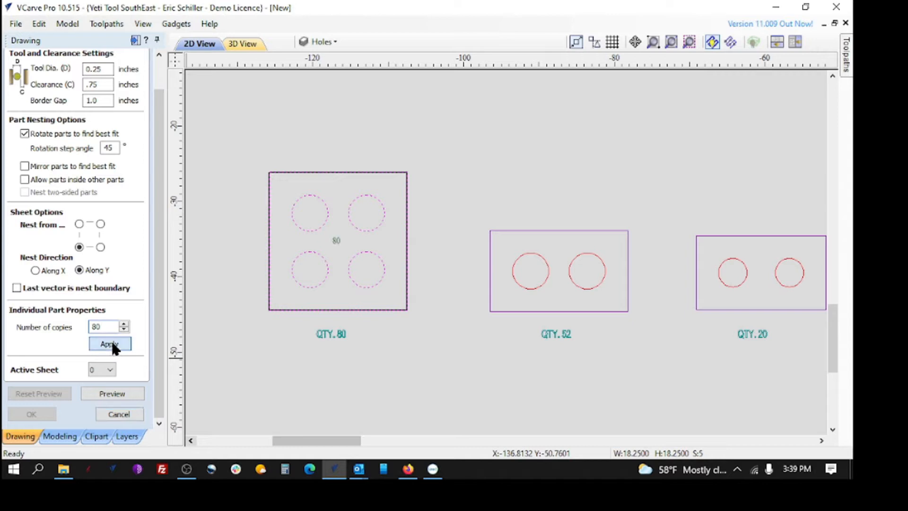
Assign 52 copies to the two-hole part second in the row and check the copy counts stored on the first two parts
{"action": "left_click_drag", "start_coordinate": [470, 202], "coordinate": [647, 322]}
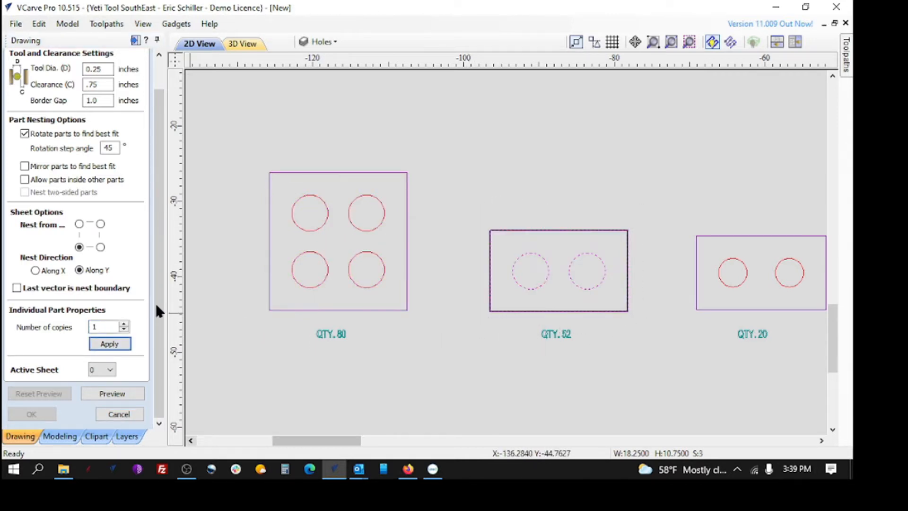
{"action": "left_click_drag", "start_coordinate": [119, 330], "coordinate": [63, 328]}
{"action": "type", "text": "5"}
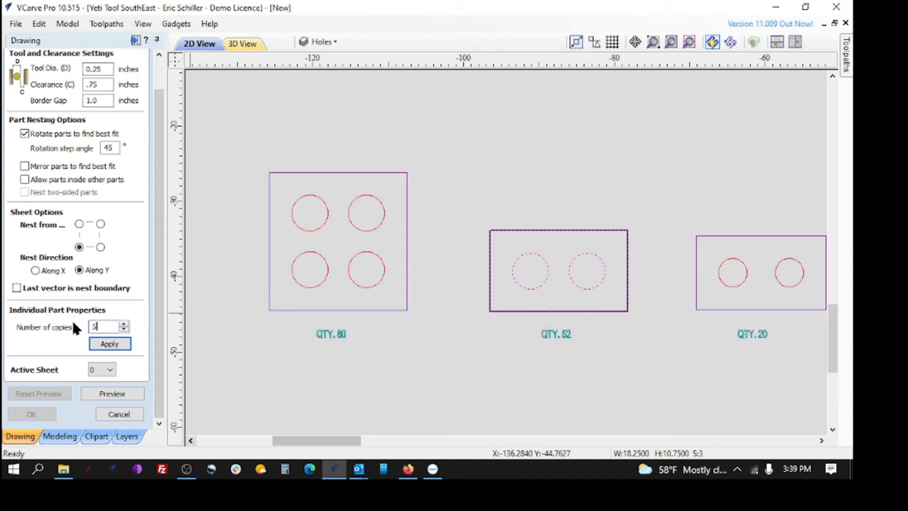
{"action": "type", "text": "2"}
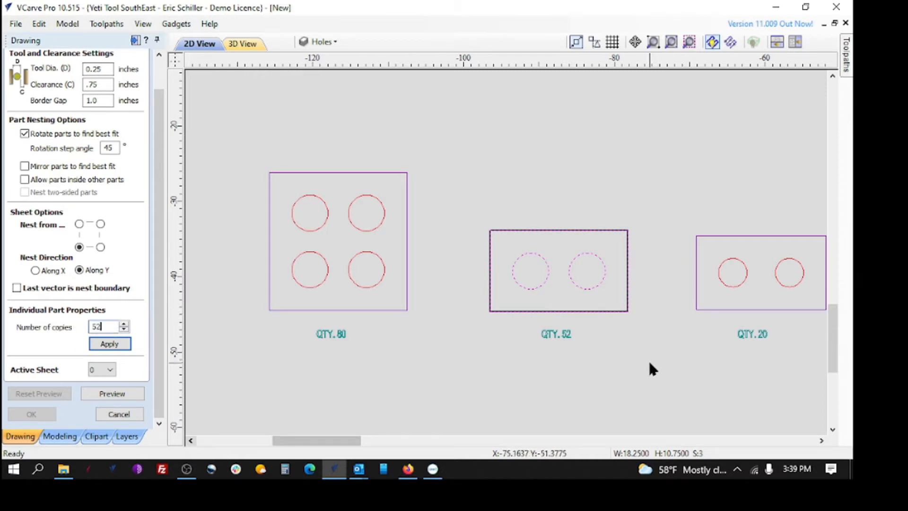
{"action": "left_click", "coordinate": [104, 344]}
{"action": "left_click", "coordinate": [610, 181]}
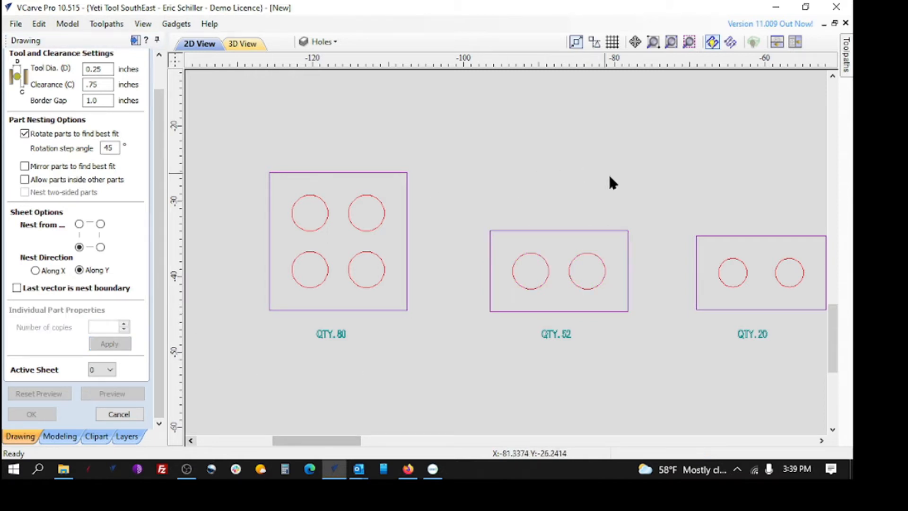
{"action": "left_click", "coordinate": [365, 172]}
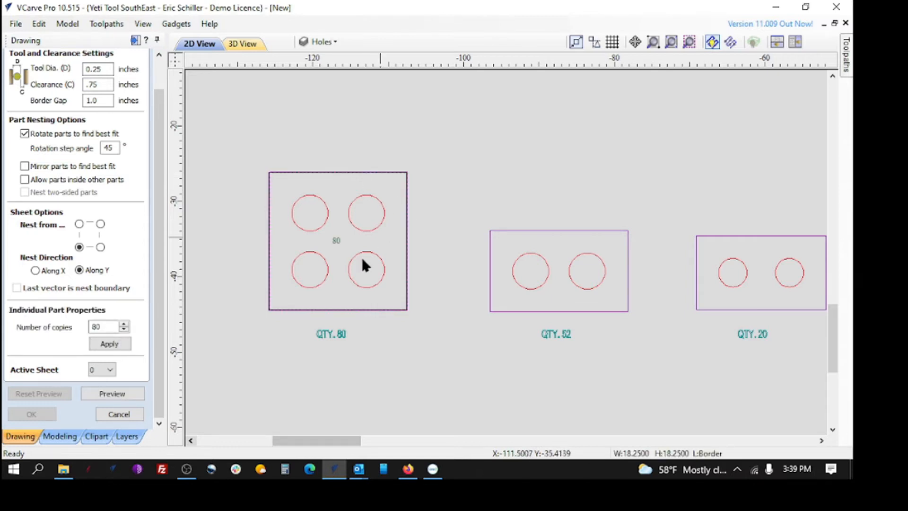
{"action": "left_click", "coordinate": [550, 231]}
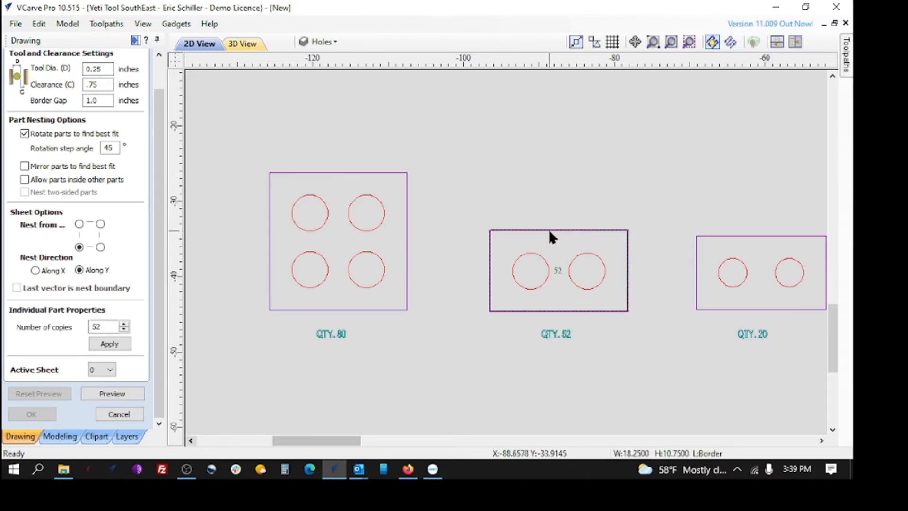
Assign 20 copies to the two-hole part third in the row, including its holes
{"action": "mouse_move", "coordinate": [309, 440]}
{"action": "left_mouse_down"}
{"action": "mouse_move", "coordinate": [385, 440]}
{"action": "mouse_move", "coordinate": [319, 440]}
{"action": "mouse_move", "coordinate": [367, 434]}
{"action": "left_mouse_up"}
{"action": "left_click_drag", "start_coordinate": [229, 194], "coordinate": [395, 324]}
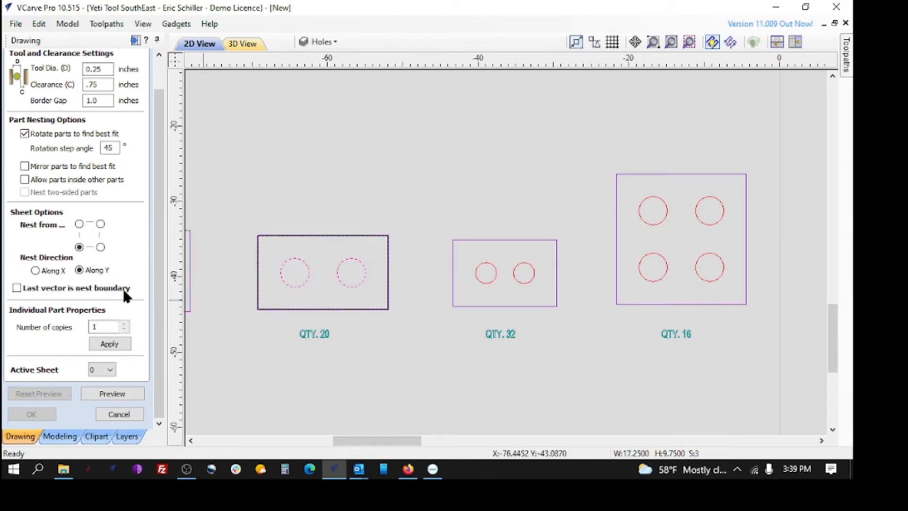
{"action": "double_click", "coordinate": [112, 325]}
{"action": "type", "text": "20"}
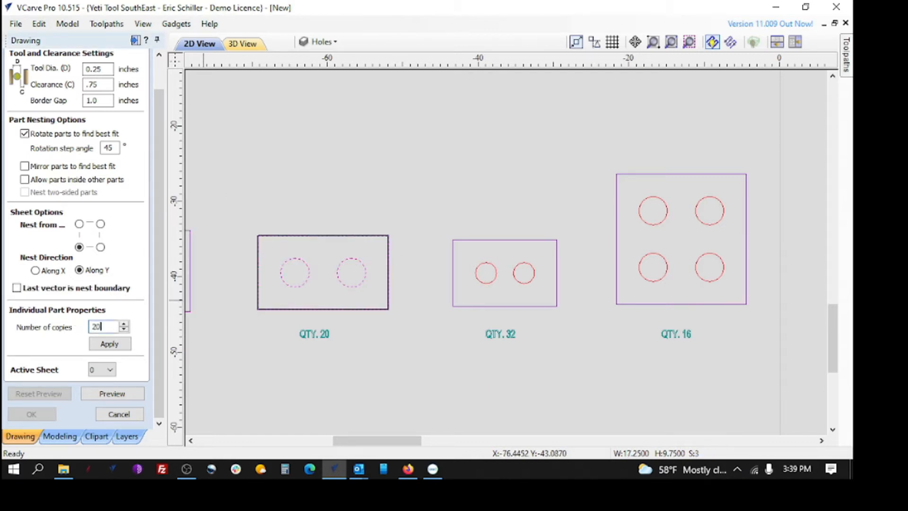
{"action": "left_click", "coordinate": [109, 344]}
Assign 32 copies to the small two-hole part fourth in the row
{"action": "left_click_drag", "start_coordinate": [431, 215], "coordinate": [571, 319]}
{"action": "double_click", "coordinate": [105, 326]}
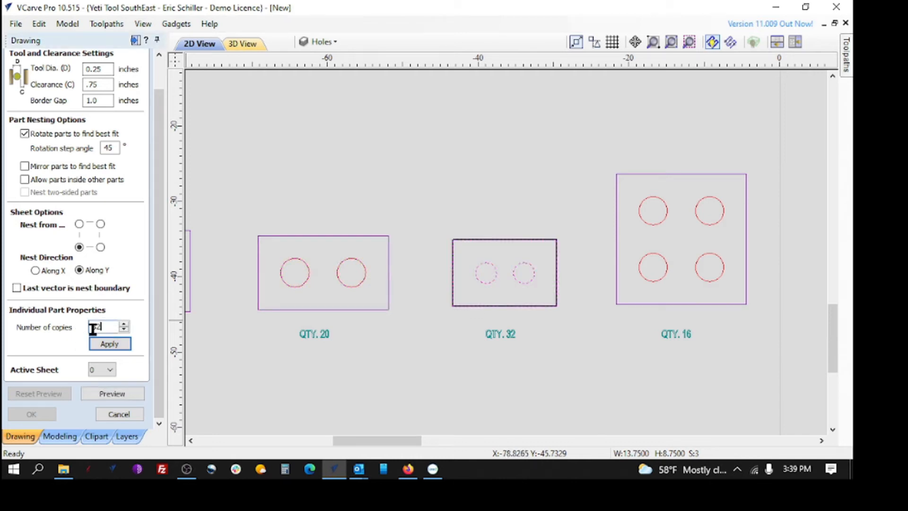
{"action": "type", "text": "32"}
{"action": "left_click", "coordinate": [116, 344]}
Assign 16 copies to the four-hole square part fifth in the row
{"action": "left_click_drag", "start_coordinate": [600, 152], "coordinate": [755, 321]}
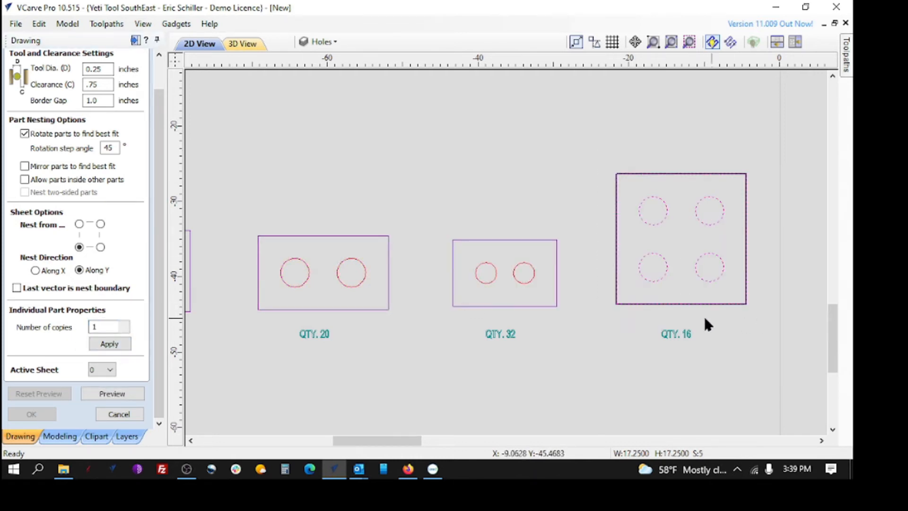
{"action": "double_click", "coordinate": [96, 327]}
{"action": "type", "text": "16"}
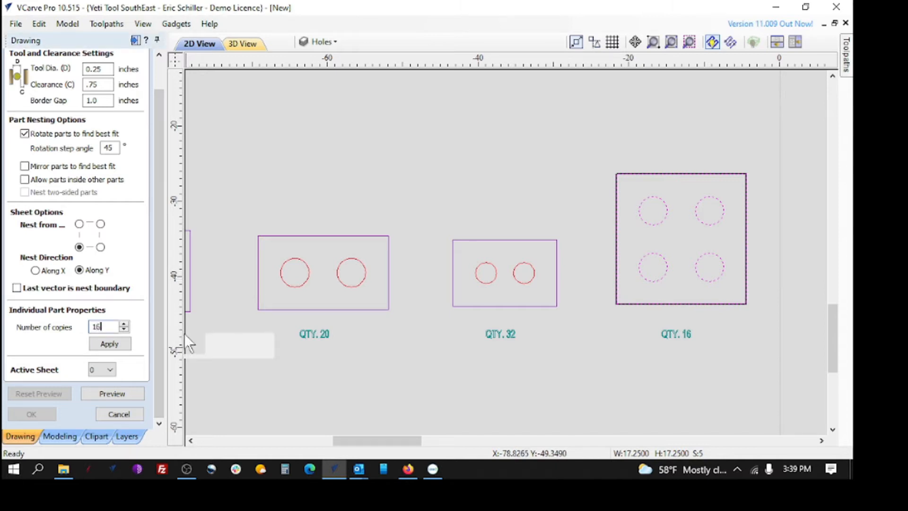
{"action": "left_click", "coordinate": [108, 344]}
Assign 4 copies to the long part with four holes in a line
{"action": "left_click_drag", "start_coordinate": [403, 441], "coordinate": [492, 441]}
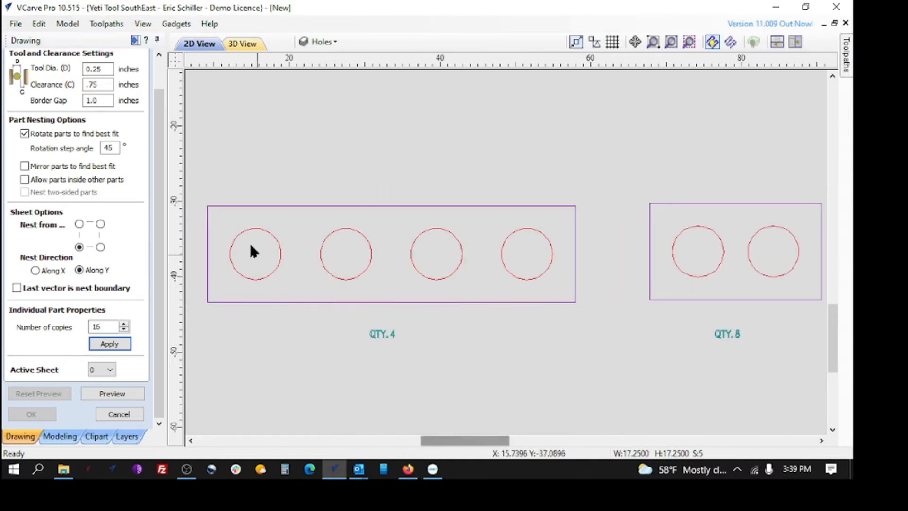
{"action": "left_click_drag", "start_coordinate": [194, 179], "coordinate": [578, 318]}
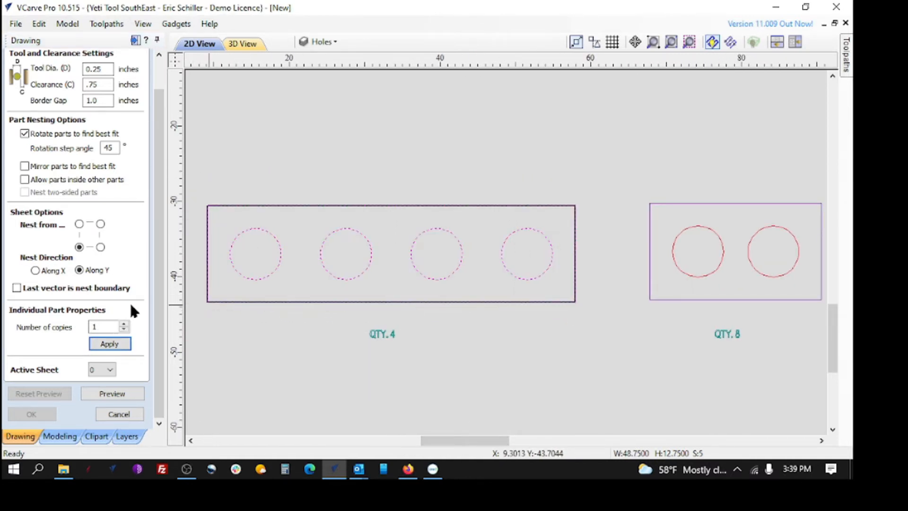
{"action": "double_click", "coordinate": [94, 326]}
{"action": "type", "text": "4"}
{"action": "left_click", "coordinate": [117, 344]}
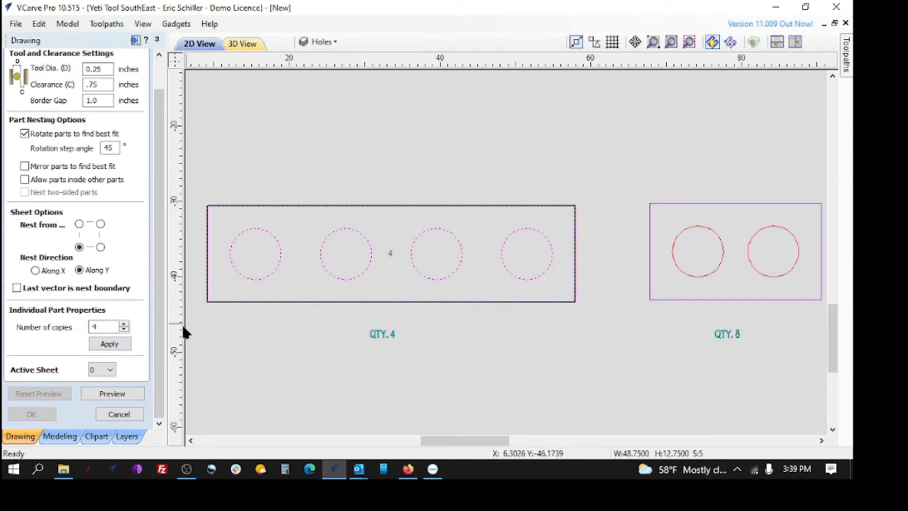
Assign 8 copies to the large two-hole part just right of the long four-hole part
{"action": "left_click", "coordinate": [825, 308]}
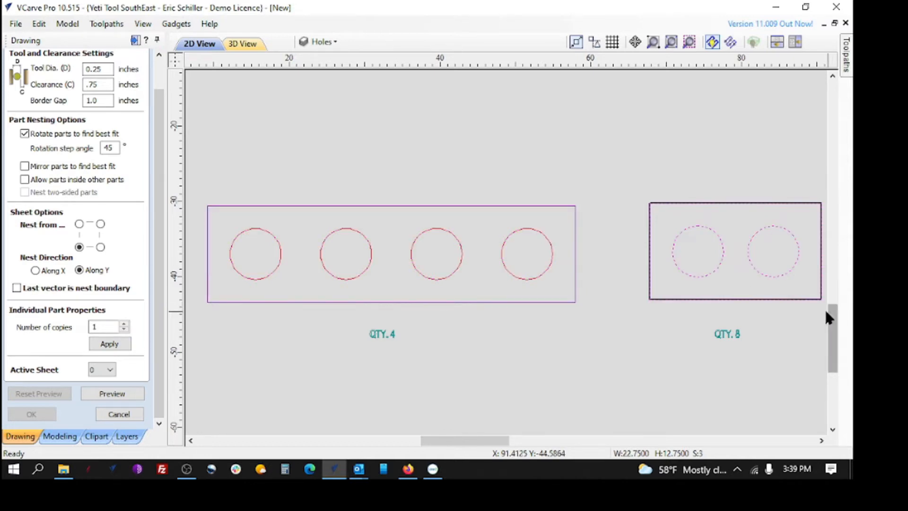
{"action": "double_click", "coordinate": [100, 327]}
{"action": "type", "text": "8"}
{"action": "left_click", "coordinate": [109, 345]}
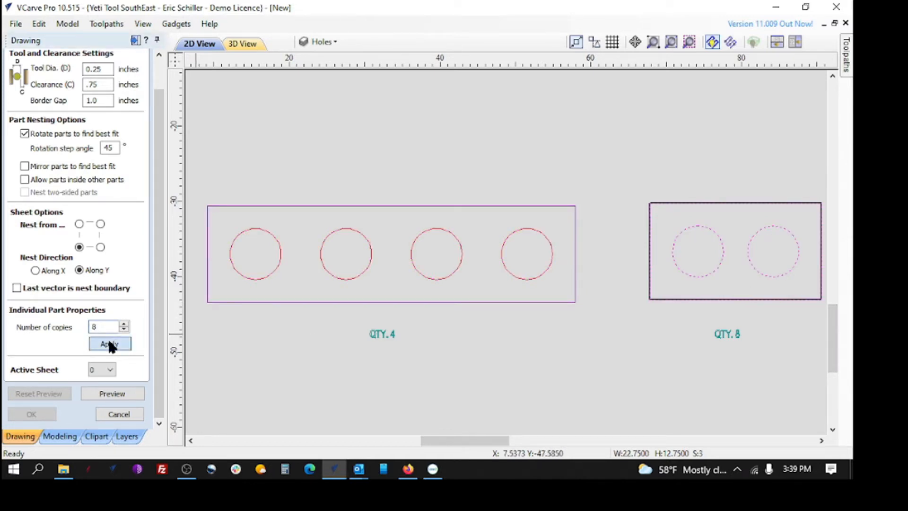
Assign 4 copies to the small two-hole part just left of the three-hole part
{"action": "left_click_drag", "start_coordinate": [471, 445], "coordinate": [567, 440]}
{"action": "left_click_drag", "start_coordinate": [230, 193], "coordinate": [413, 317]}
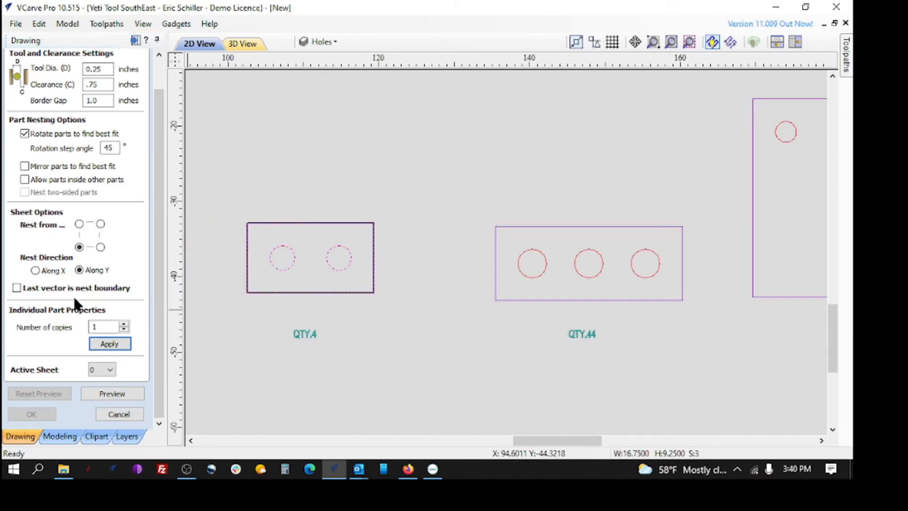
{"action": "double_click", "coordinate": [104, 326]}
{"action": "type", "text": "4"}
{"action": "left_click", "coordinate": [104, 349]}
Assign 44 copies to the three-hole part for nesting
{"action": "left_click_drag", "start_coordinate": [446, 199], "coordinate": [639, 317]}
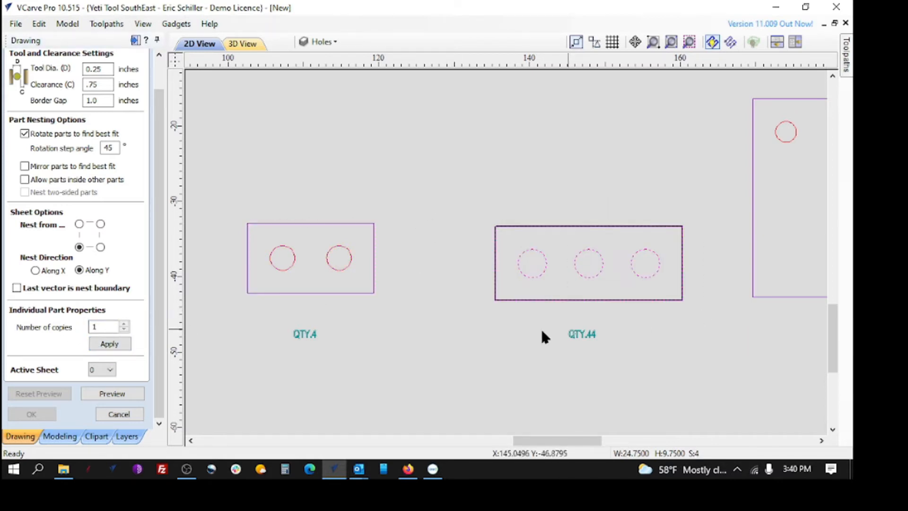
{"action": "double_click", "coordinate": [94, 326]}
{"action": "type", "text": "44"}
{"action": "left_click", "coordinate": [109, 344]}
Assign 4 copies to the large eight-hole part just right of the three-hole part
{"action": "left_click_drag", "start_coordinate": [536, 443], "coordinate": [606, 434]}
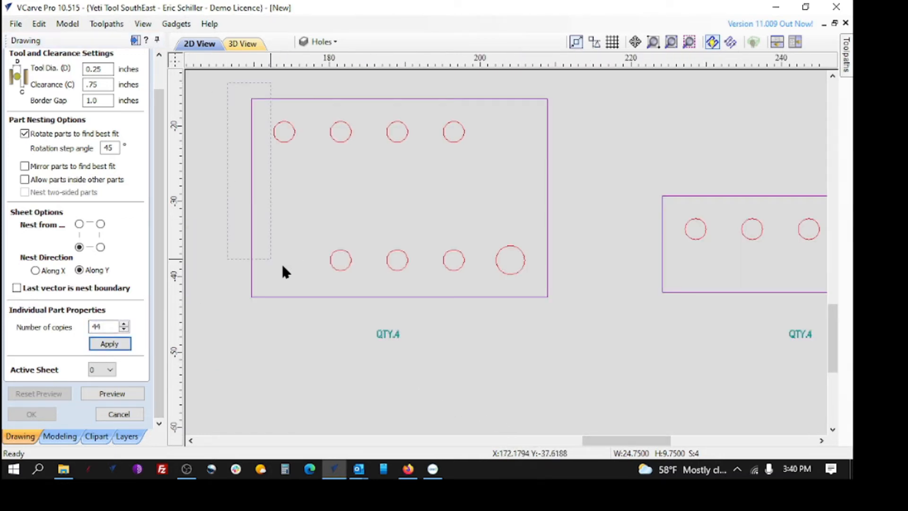
{"action": "left_click_drag", "start_coordinate": [545, 325], "coordinate": [249, 338]}
{"action": "double_click", "coordinate": [110, 326]}
{"action": "type", "text": "4"}
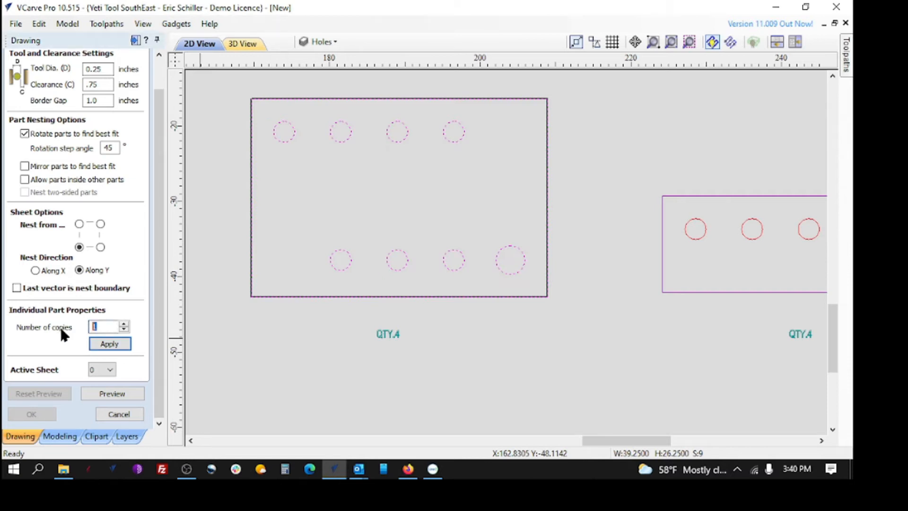
{"action": "left_click", "coordinate": [110, 345]}
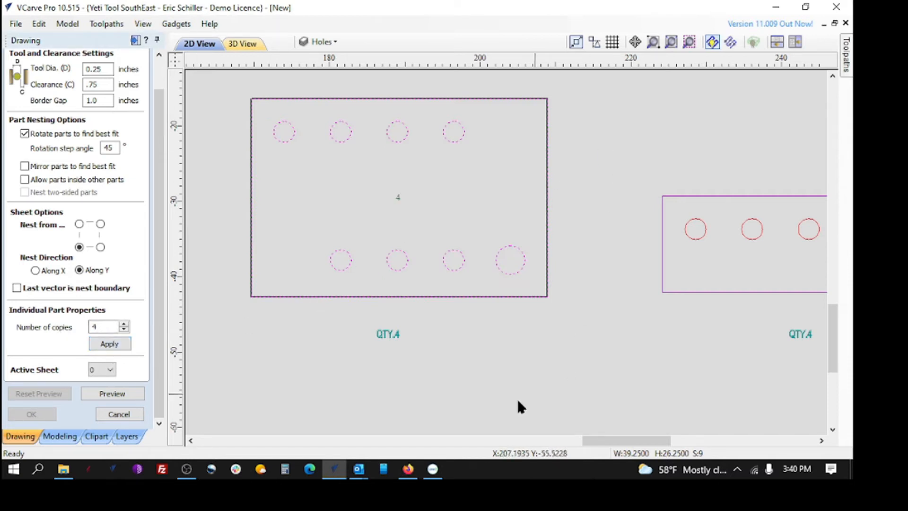
Assign 4 copies to the long five-hole part just right of the large eight-hole part
{"action": "left_click_drag", "start_coordinate": [610, 440], "coordinate": [670, 439]}
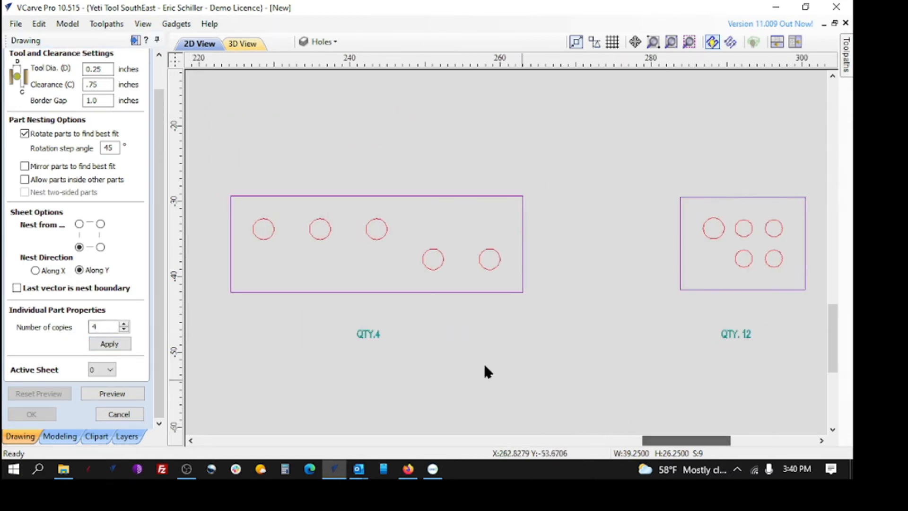
{"action": "left_click_drag", "start_coordinate": [215, 173], "coordinate": [563, 335]}
{"action": "double_click", "coordinate": [102, 326]}
{"action": "type", "text": "4"}
{"action": "left_click", "coordinate": [116, 344]}
Assign 12 copies to the small five-hole part at the far end of the row
{"action": "left_click_drag", "start_coordinate": [653, 440], "coordinate": [689, 439]}
{"action": "left_click_drag", "start_coordinate": [374, 165], "coordinate": [583, 321]}
{"action": "left_click", "coordinate": [103, 327]}
{"action": "type", "text": "2"}
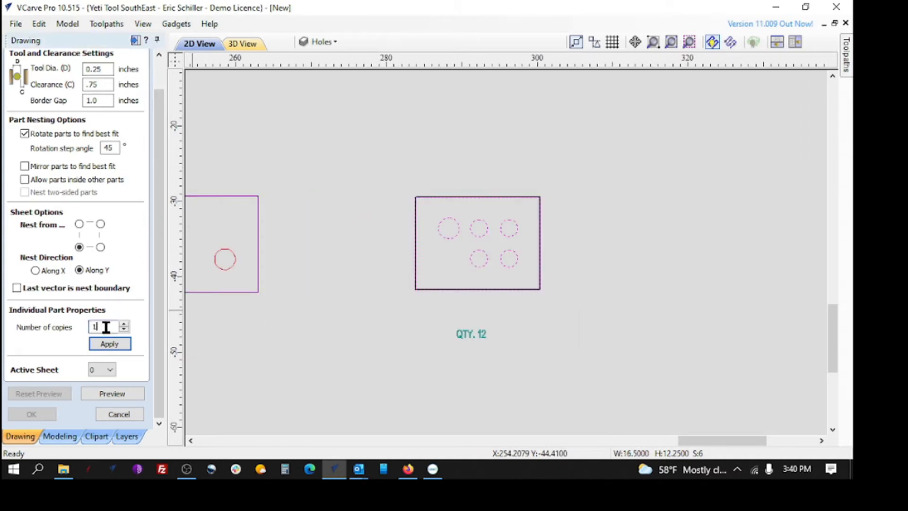
{"action": "left_click", "coordinate": [106, 344]}
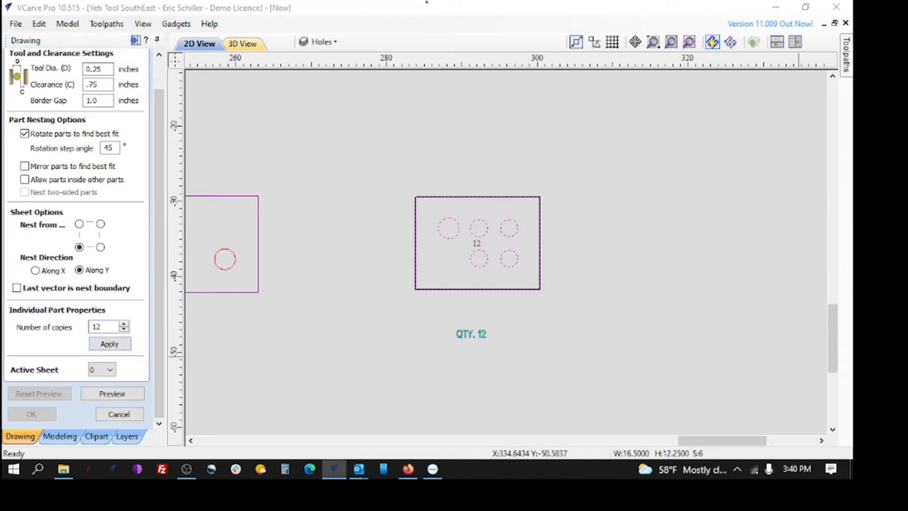
Check the number of copies assigned to the parts, working back along the row to the first four-hole square
{"action": "scroll", "coordinate": [708, 334], "scroll_direction": "down", "scroll_amount": 3}
{"action": "left_click", "coordinate": [566, 306]}
{"action": "left_click", "coordinate": [516, 286]}
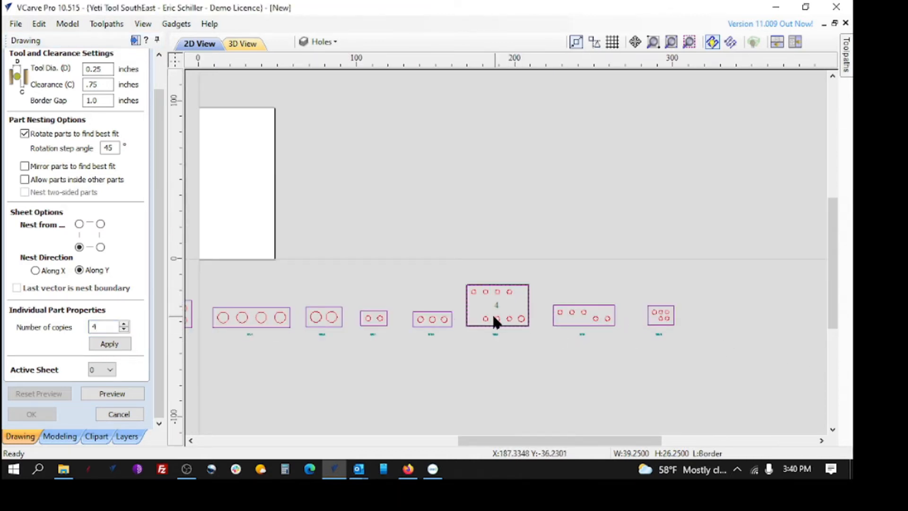
{"action": "left_click", "coordinate": [428, 318]}
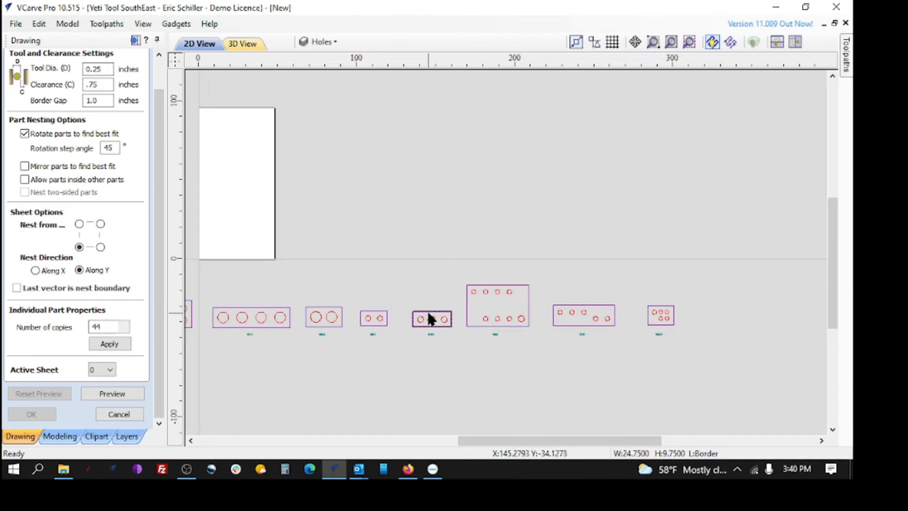
{"action": "left_click", "coordinate": [377, 313]}
{"action": "left_click", "coordinate": [324, 306]}
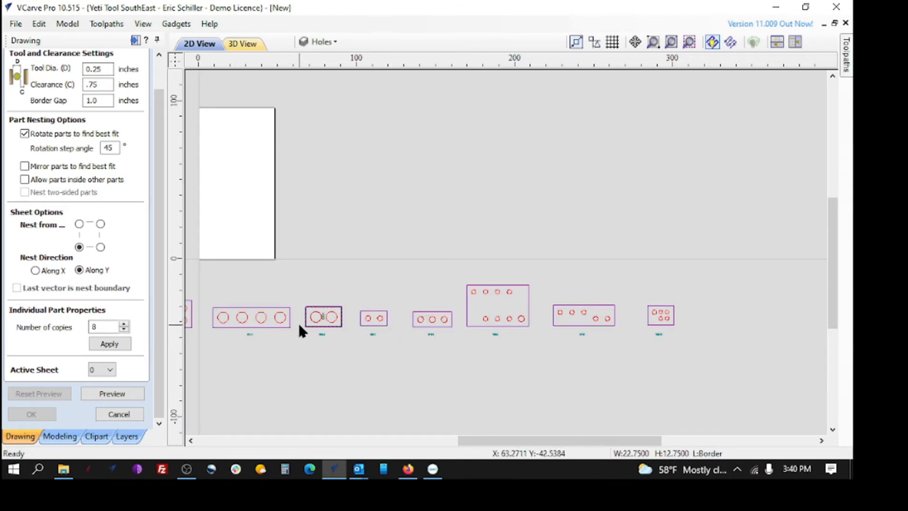
{"action": "left_click", "coordinate": [265, 307]}
{"action": "scroll", "coordinate": [653, 317], "scroll_direction": "down", "scroll_amount": 6}
{"action": "scroll", "coordinate": [474, 310], "scroll_direction": "up", "scroll_amount": 5}
{"action": "scroll", "coordinate": [426, 276], "scroll_direction": "up", "scroll_amount": 2}
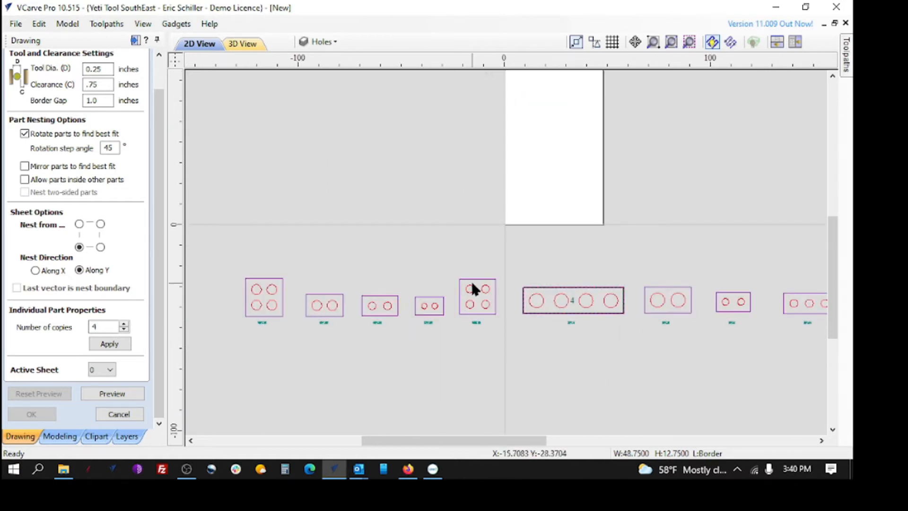
{"action": "left_click", "coordinate": [473, 284]}
{"action": "left_click", "coordinate": [431, 303]}
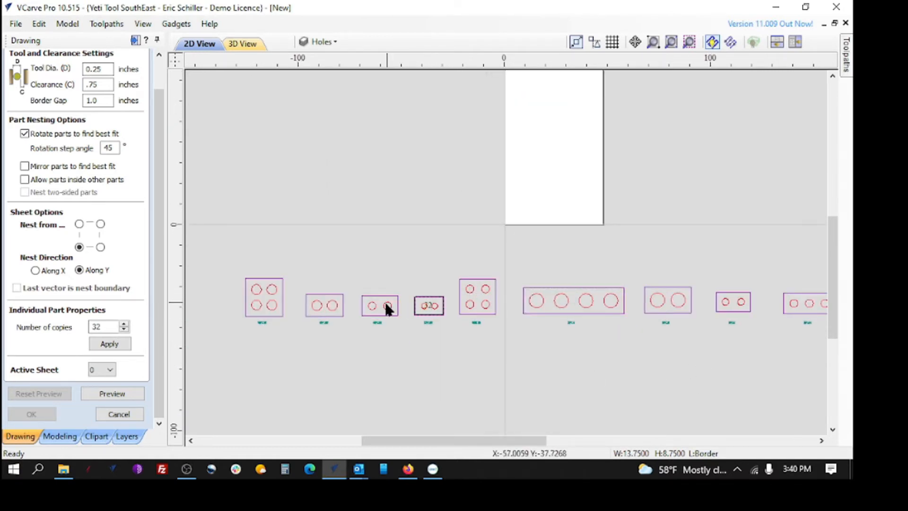
{"action": "left_click", "coordinate": [376, 304]}
{"action": "left_click", "coordinate": [324, 302]}
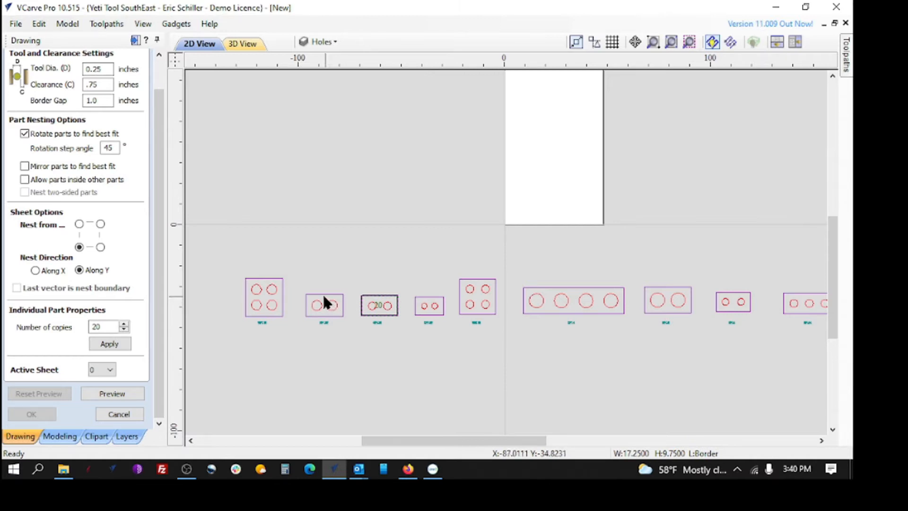
{"action": "left_click", "coordinate": [267, 286]}
{"action": "scroll", "coordinate": [364, 265], "scroll_direction": "down", "scroll_amount": 3}
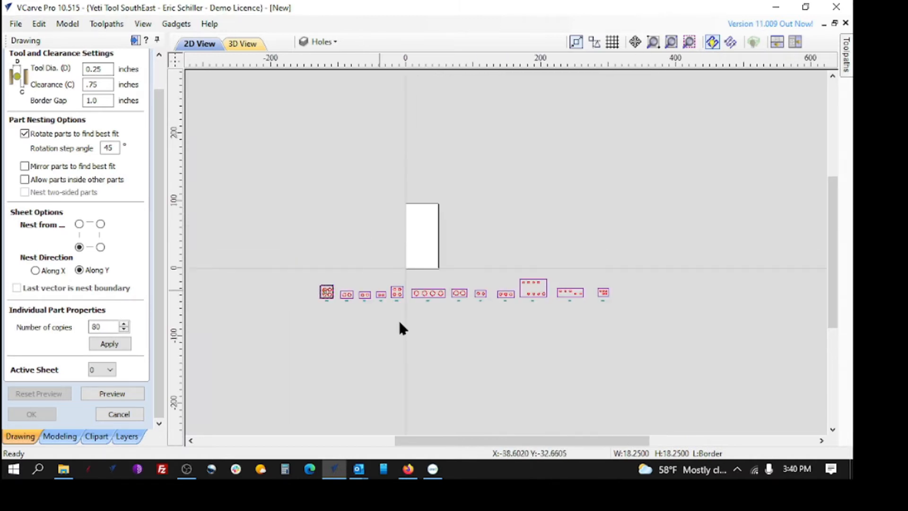
Select all the parts in the row and preview their nesting onto the material sheets
{"action": "left_click", "coordinate": [420, 361]}
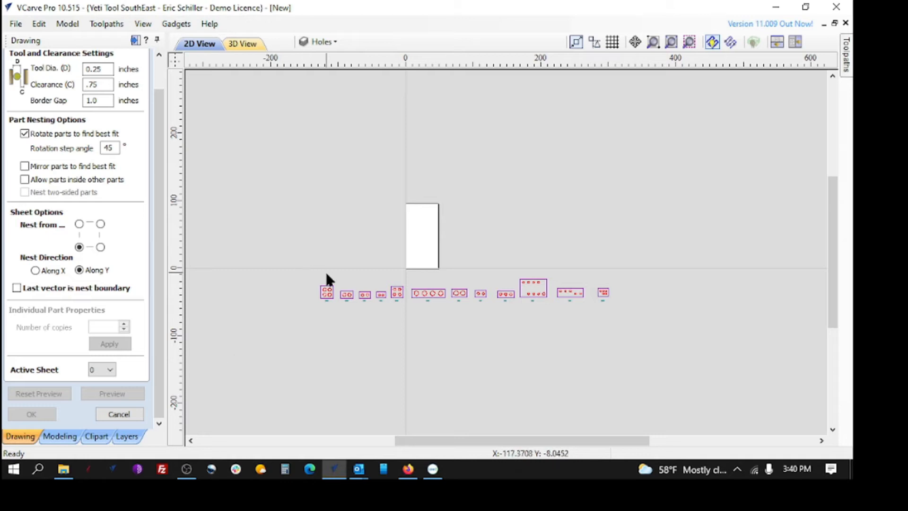
{"action": "scroll", "coordinate": [336, 293], "scroll_direction": "up", "scroll_amount": 3}
{"action": "left_click_drag", "start_coordinate": [257, 253], "coordinate": [643, 310]}
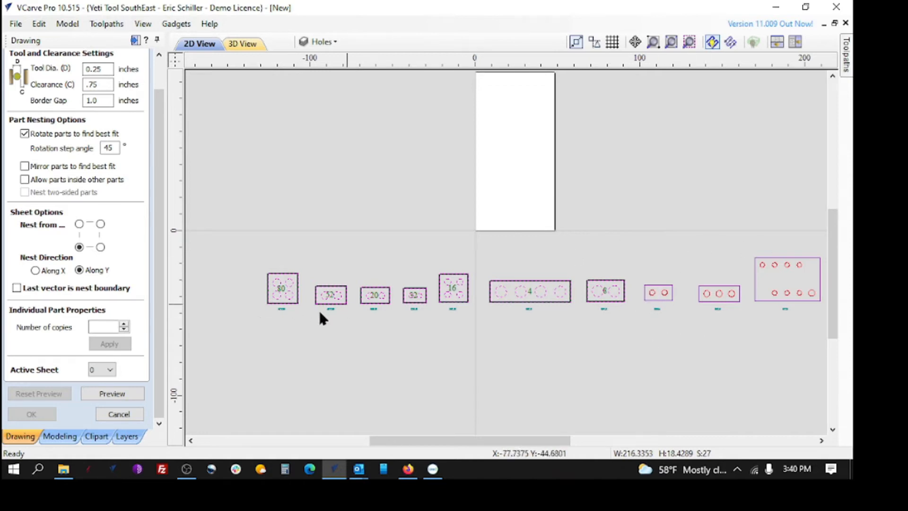
{"action": "scroll", "coordinate": [419, 304], "scroll_direction": "down", "scroll_amount": 4}
{"action": "scroll", "coordinate": [348, 284], "scroll_direction": "up", "scroll_amount": 2}
{"action": "left_click_drag", "start_coordinate": [594, 311], "coordinate": [638, 309]}
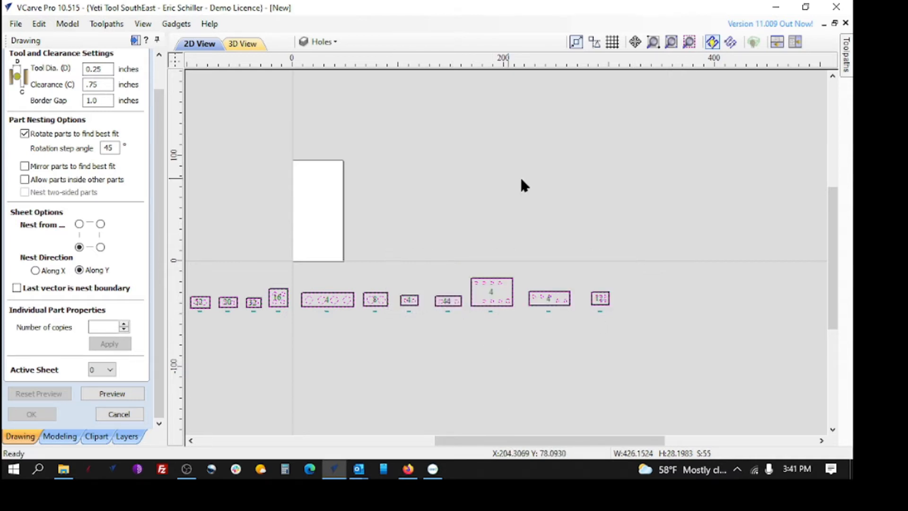
{"action": "left_click", "coordinate": [113, 395]}
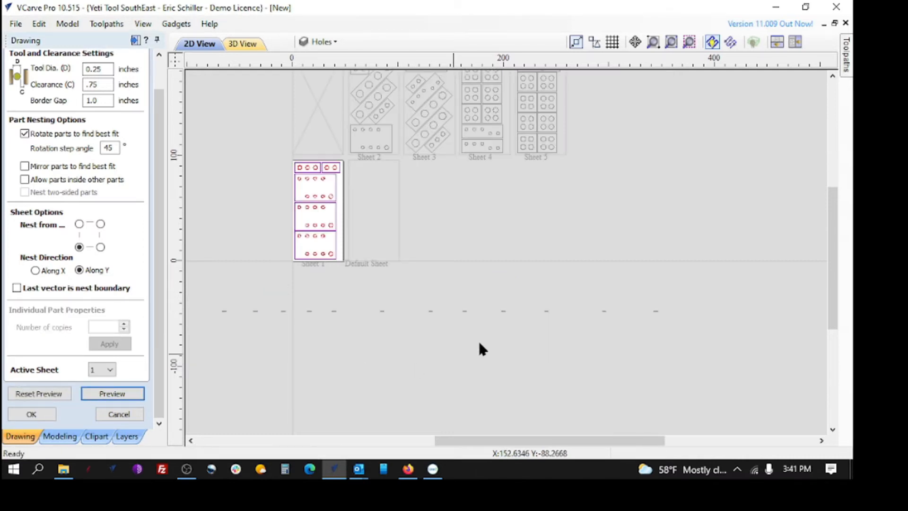
Review the previewed sheets from first to last and accept the nesting
{"action": "scroll", "coordinate": [482, 343], "scroll_direction": "down", "scroll_amount": 6}
{"action": "scroll", "coordinate": [505, 149], "scroll_direction": "up", "scroll_amount": 5}
{"action": "scroll", "coordinate": [537, 194], "scroll_direction": "up", "scroll_amount": 4}
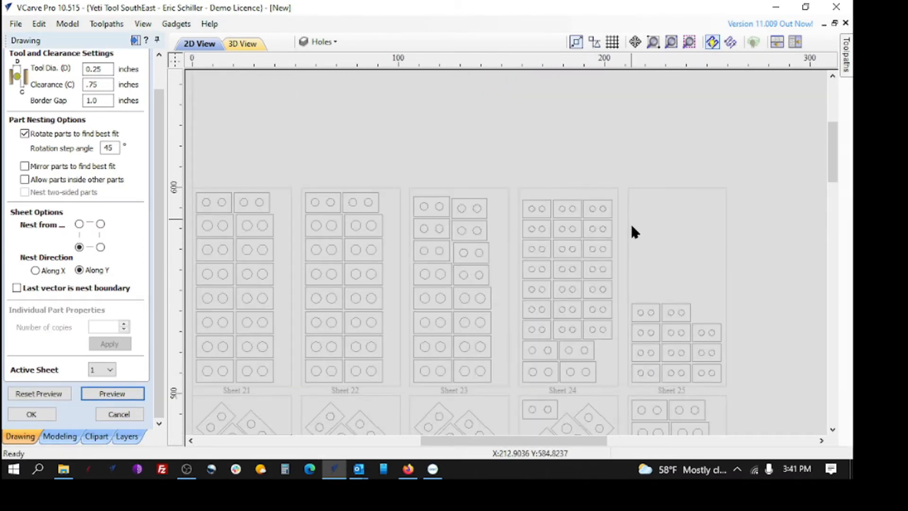
{"action": "scroll", "coordinate": [582, 185], "scroll_direction": "down", "scroll_amount": 4}
{"action": "scroll", "coordinate": [681, 249], "scroll_direction": "down", "scroll_amount": 1}
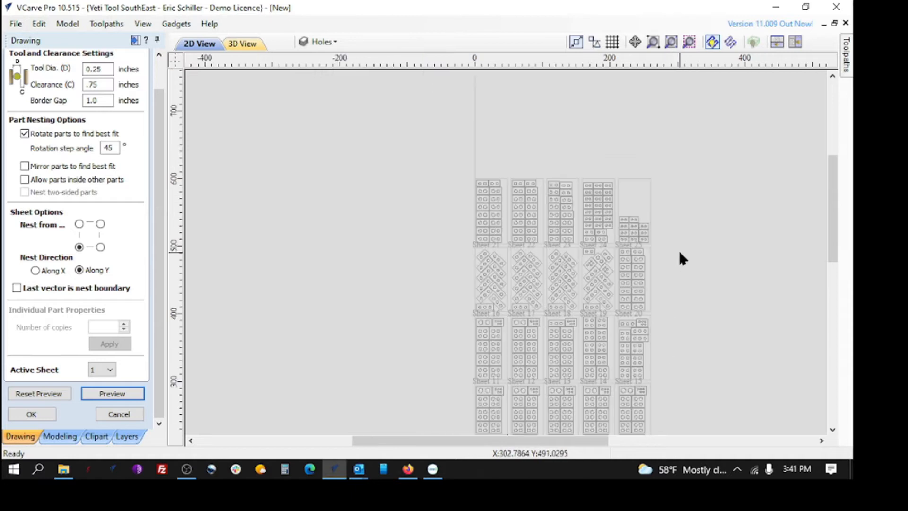
{"action": "scroll", "coordinate": [688, 246], "scroll_direction": "down", "scroll_amount": 3}
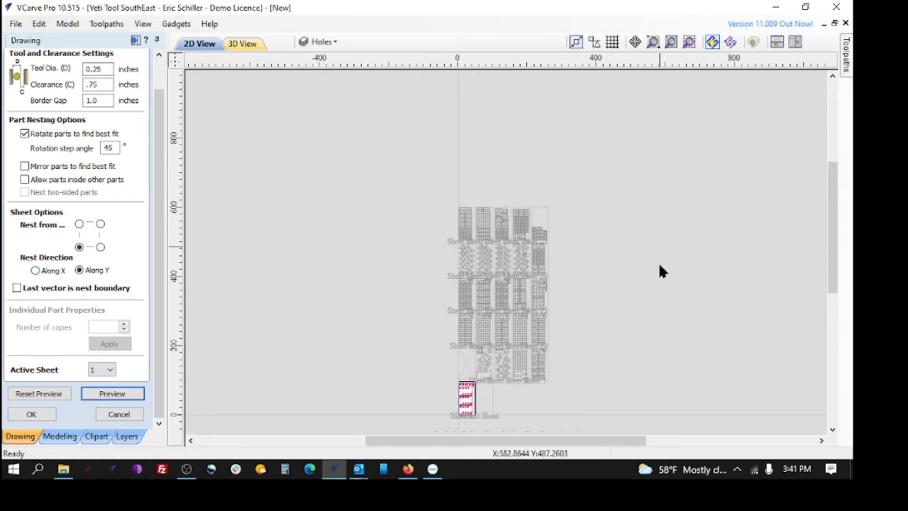
{"action": "scroll", "coordinate": [476, 411], "scroll_direction": "up", "scroll_amount": 3}
{"action": "scroll", "coordinate": [535, 399], "scroll_direction": "up", "scroll_amount": 1}
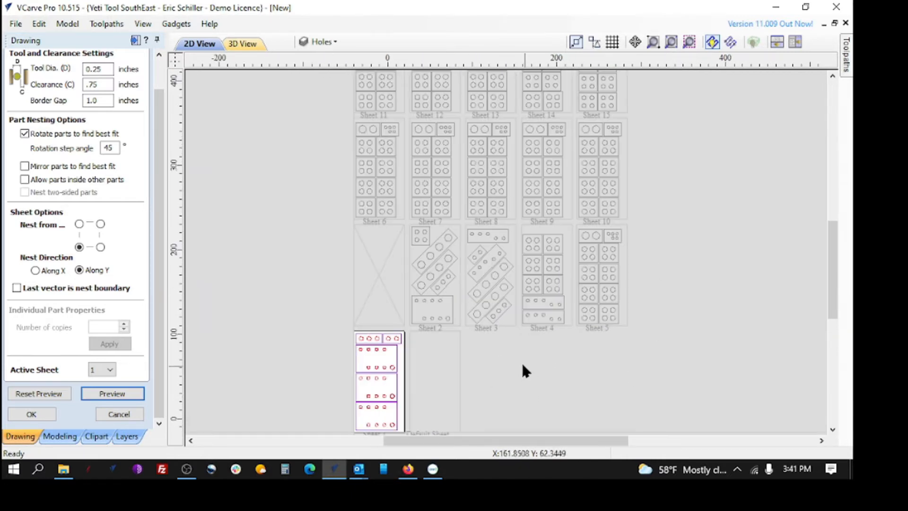
{"action": "scroll", "coordinate": [524, 364], "scroll_direction": "down", "scroll_amount": 2}
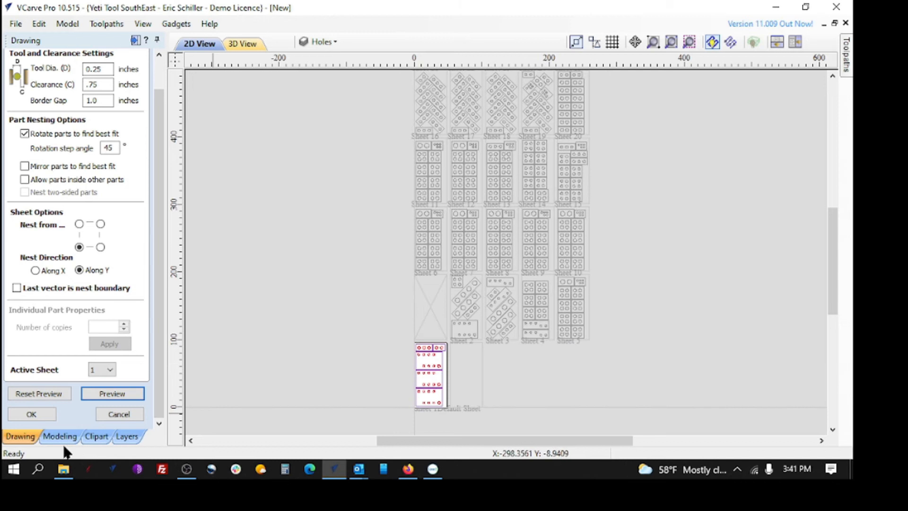
{"action": "left_click", "coordinate": [31, 414]}
Examine how the parts are arranged and rotated on the finished nested sheets
{"action": "scroll", "coordinate": [591, 231], "scroll_direction": "up", "scroll_amount": 3}
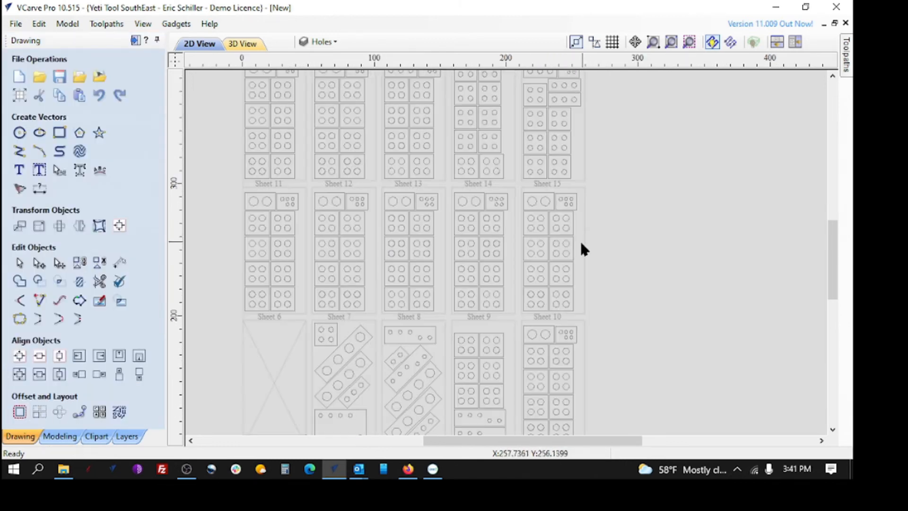
{"action": "scroll", "coordinate": [583, 243], "scroll_direction": "up", "scroll_amount": 3}
{"action": "scroll", "coordinate": [566, 312], "scroll_direction": "down", "scroll_amount": 3}
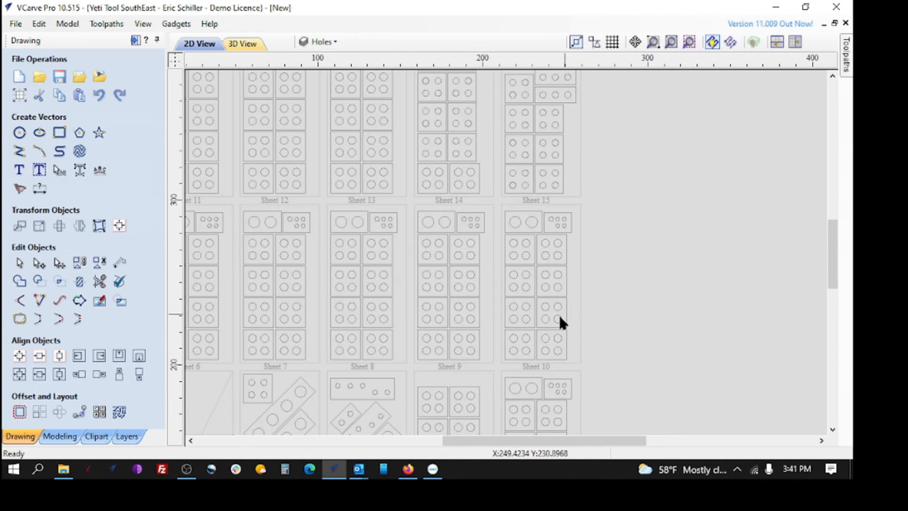
{"action": "scroll", "coordinate": [428, 329], "scroll_direction": "down", "scroll_amount": 2}
{"action": "scroll", "coordinate": [392, 266], "scroll_direction": "down", "scroll_amount": 2}
{"action": "scroll", "coordinate": [397, 245], "scroll_direction": "down", "scroll_amount": 1}
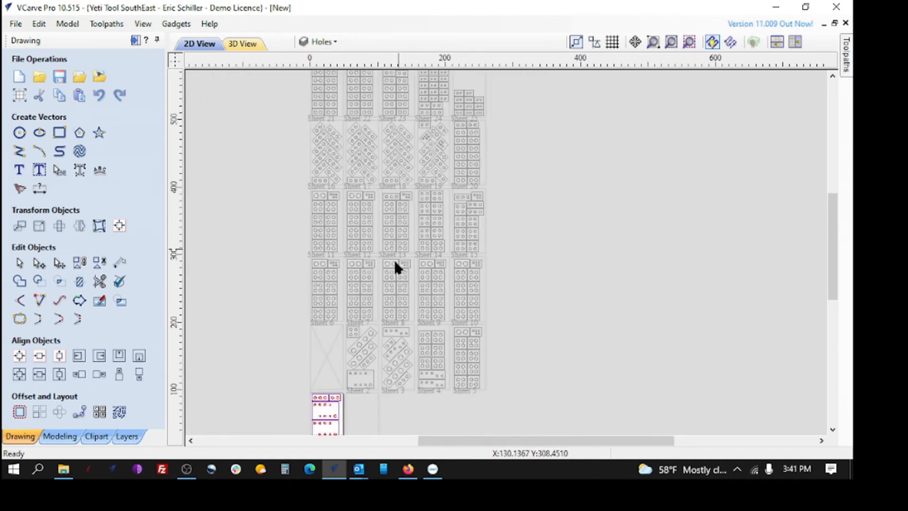
{"action": "scroll", "coordinate": [395, 106], "scroll_direction": "up", "scroll_amount": 2}
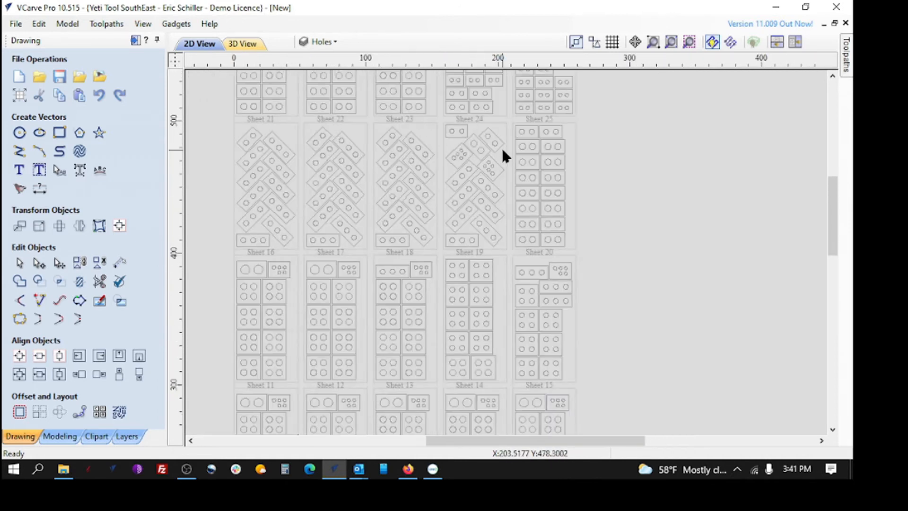
{"action": "scroll", "coordinate": [426, 356], "scroll_direction": "down", "scroll_amount": 5}
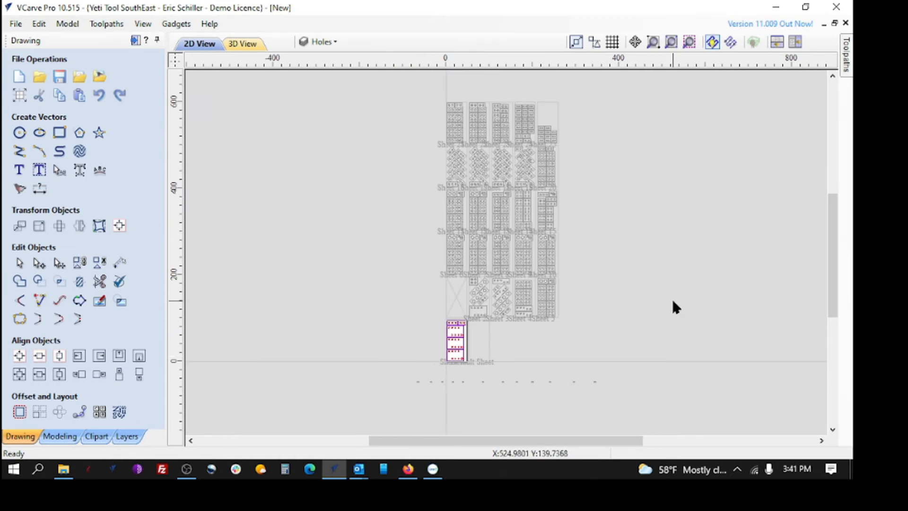
{"action": "scroll", "coordinate": [626, 297], "scroll_direction": "up", "scroll_amount": 2}
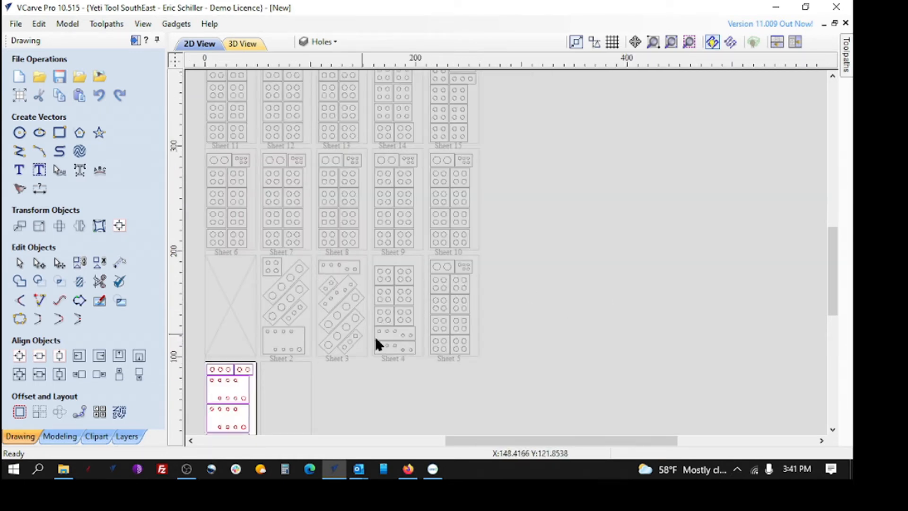
{"action": "scroll", "coordinate": [481, 342], "scroll_direction": "down", "scroll_amount": 2}
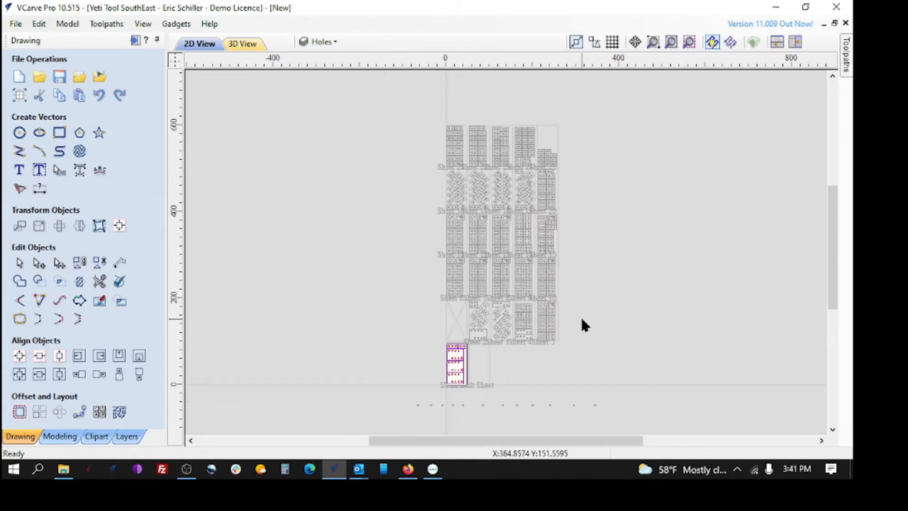
{"action": "scroll", "coordinate": [600, 265], "scroll_direction": "up", "scroll_amount": 1}
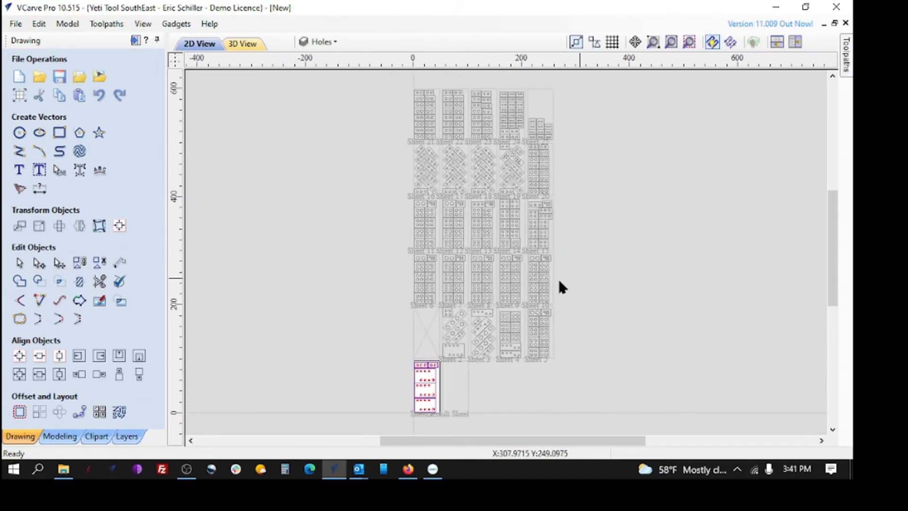
Bring up the toolpath operations and hide the unneeded layers listed above Border, including 0, Viewports, Centers and Dimensions
{"action": "left_click", "coordinate": [136, 40]}
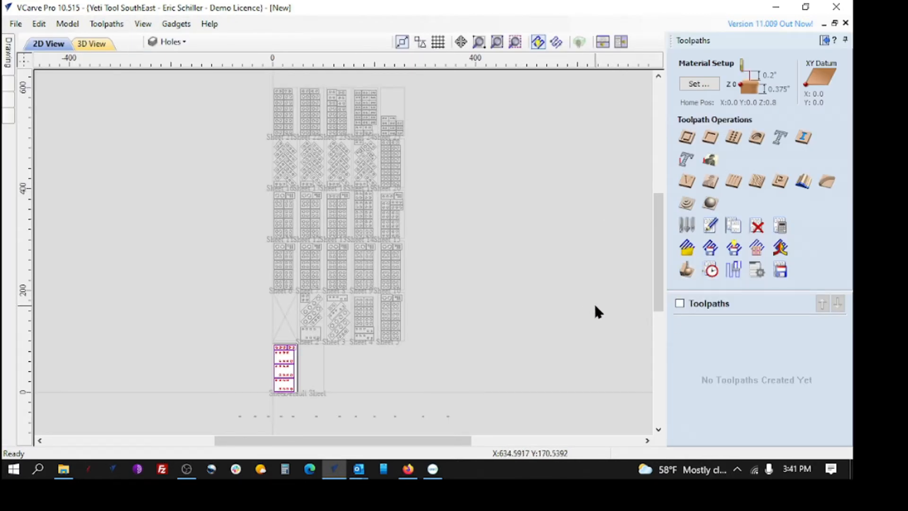
{"action": "left_click", "coordinate": [187, 40]}
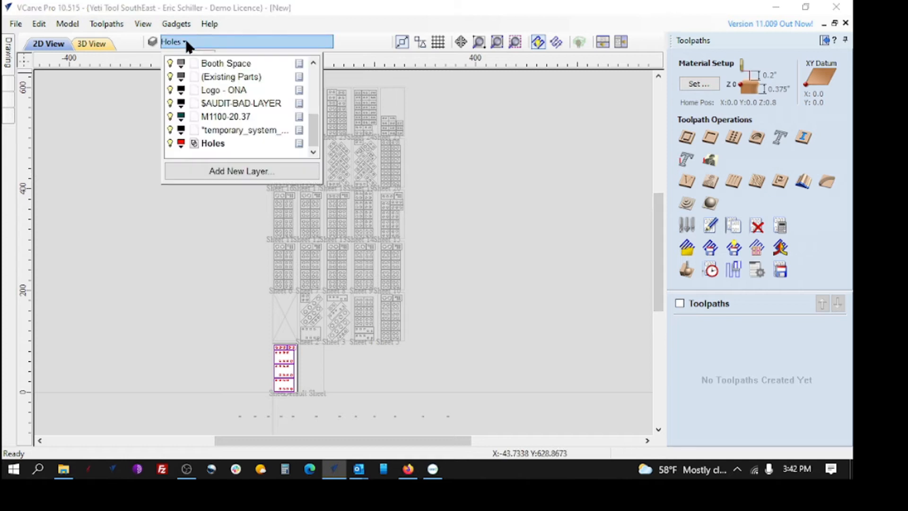
{"action": "scroll", "coordinate": [220, 91], "scroll_direction": "up", "scroll_amount": 5}
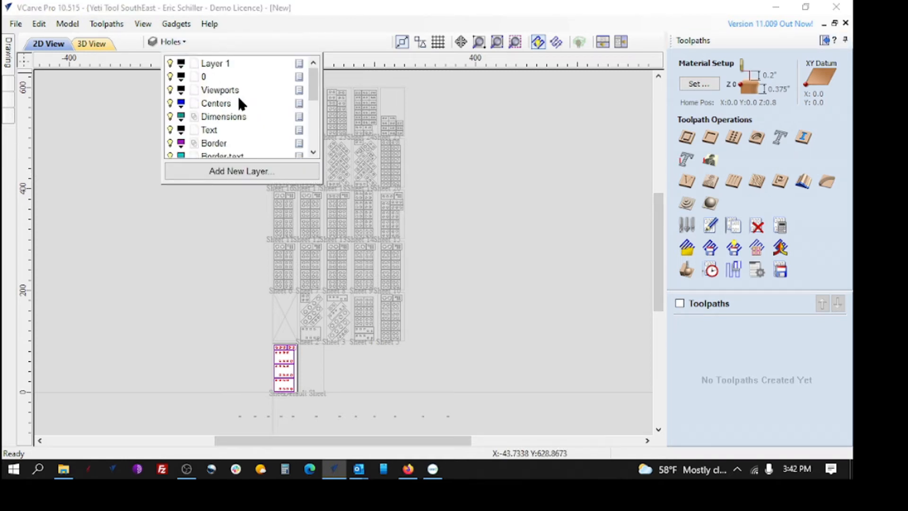
{"action": "scroll", "coordinate": [236, 107], "scroll_direction": "down", "scroll_amount": 5}
{"action": "scroll", "coordinate": [233, 109], "scroll_direction": "up", "scroll_amount": 5}
{"action": "left_click", "coordinate": [170, 117]}
{"action": "left_click", "coordinate": [170, 103]}
{"action": "left_click", "coordinate": [170, 90]}
{"action": "left_click", "coordinate": [171, 76]}
{"action": "scroll", "coordinate": [242, 113], "scroll_direction": "down", "scroll_amount": 2}
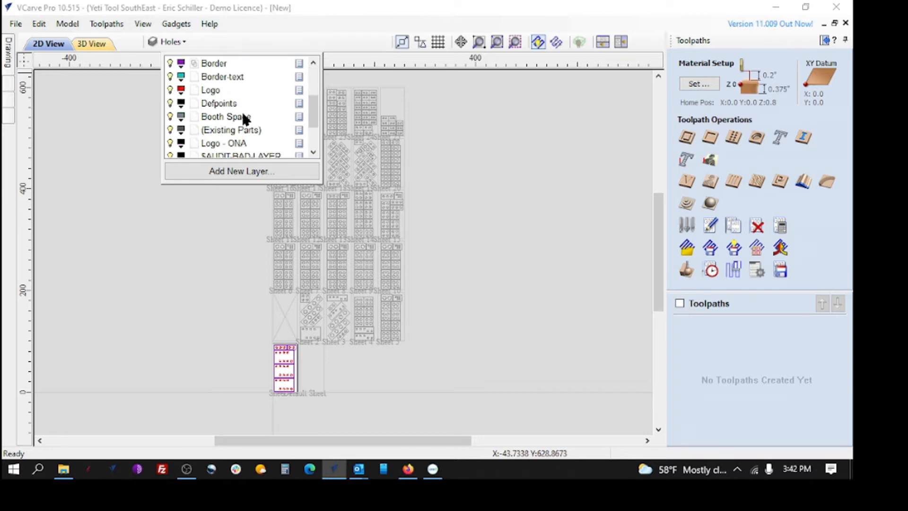
Hide the Border-text, Logo, Defpoints, Booth Space, (Existing Parts) and Logo - ONA layers
{"action": "left_click", "coordinate": [171, 78]}
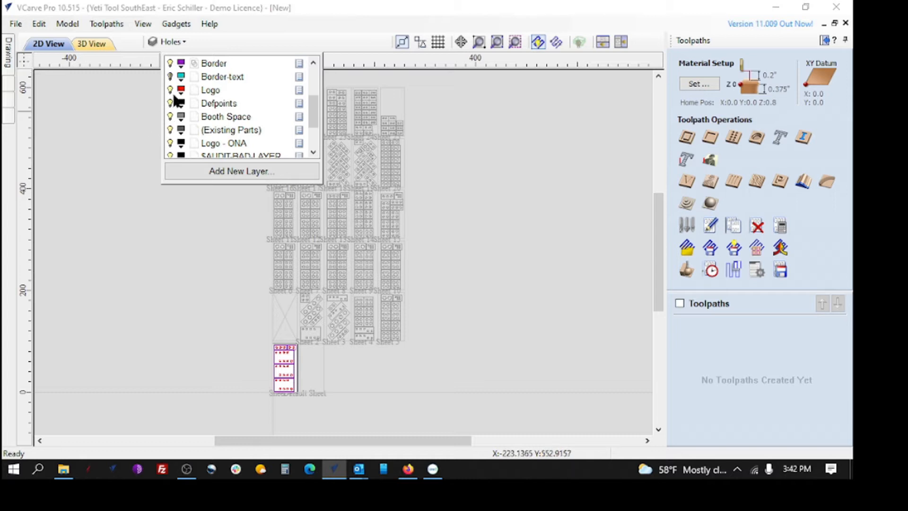
{"action": "left_click", "coordinate": [170, 90]}
{"action": "left_click", "coordinate": [170, 103]}
{"action": "left_click", "coordinate": [170, 116]}
{"action": "left_click", "coordinate": [170, 129]}
{"action": "left_click", "coordinate": [170, 142]}
Hide the temporary system, M1100-20.37 and $AUDIT-BAD-LAYER layers, leaving Border and Holes switched on
{"action": "scroll", "coordinate": [185, 137], "scroll_direction": "down", "scroll_amount": 2}
{"action": "left_click", "coordinate": [170, 129]}
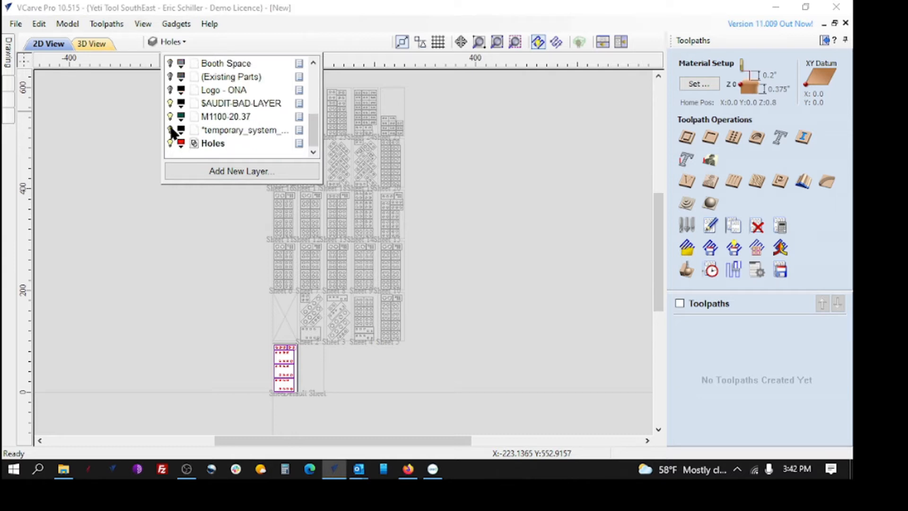
{"action": "left_click", "coordinate": [170, 116]}
{"action": "left_click", "coordinate": [170, 103]}
{"action": "scroll", "coordinate": [227, 78], "scroll_direction": "up", "scroll_amount": 5}
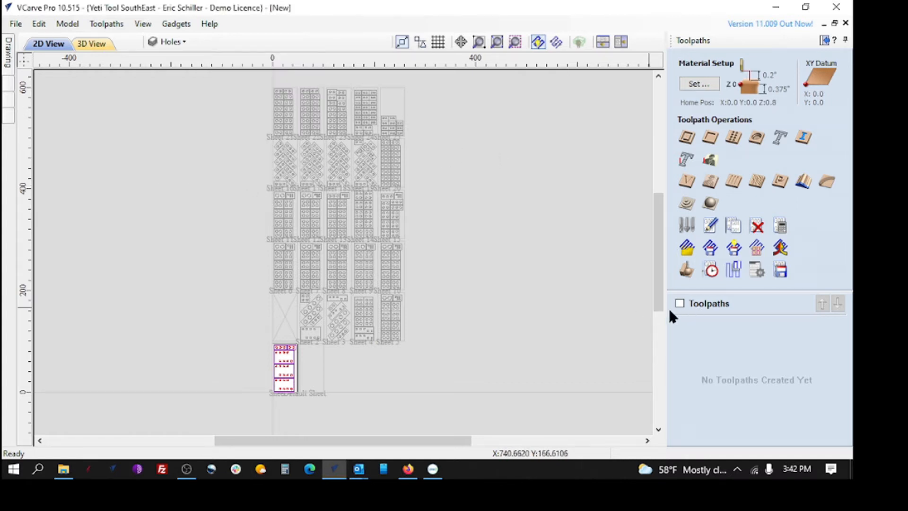
Start a pocket toolpath and set its cut depth to 0.395 inches by adding 0.020 to the material thickness
{"action": "left_click", "coordinate": [711, 137]}
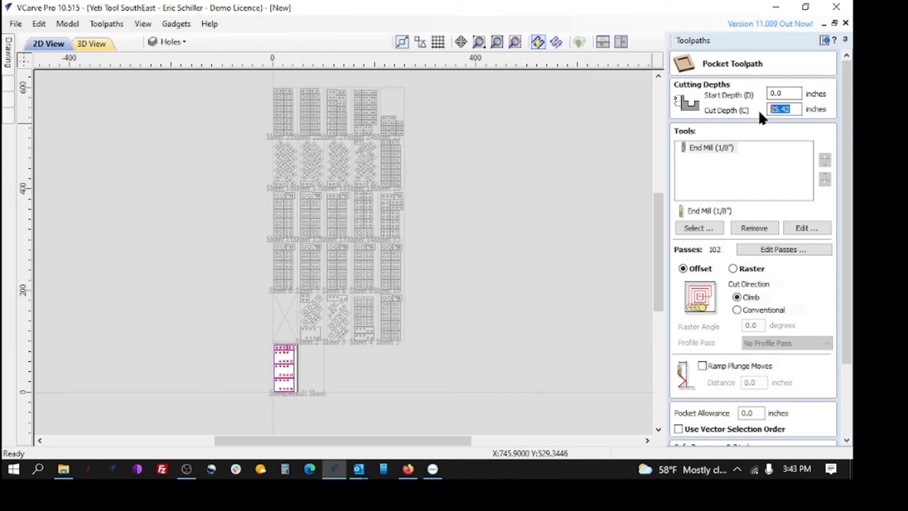
{"action": "type", "text": "1+.020="}
Replace the pocket toolpath's 1/8" end mill with the End Mill (19 mm) Festool INSERT 19mm
{"action": "left_click", "coordinate": [725, 149]}
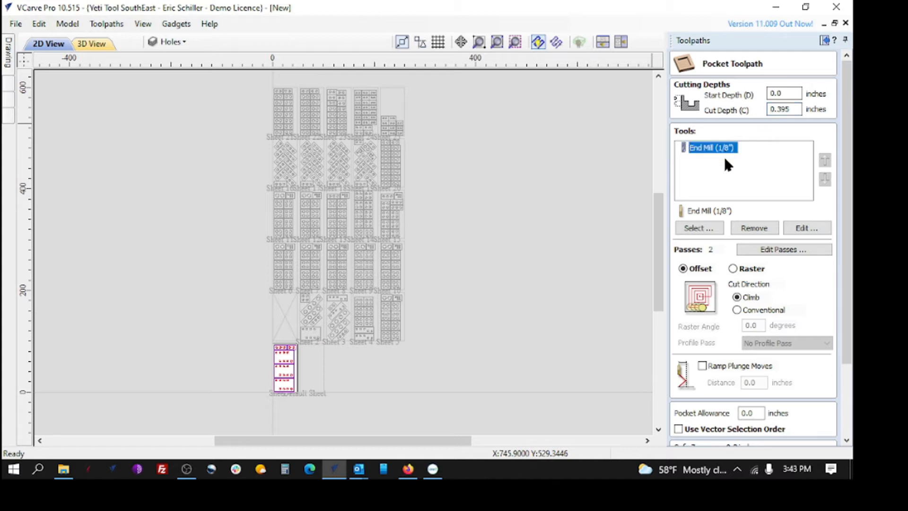
{"action": "left_click", "coordinate": [739, 228]}
{"action": "left_click", "coordinate": [701, 228]}
{"action": "key", "text": "Escape"}
{"action": "left_click", "coordinate": [691, 229]}
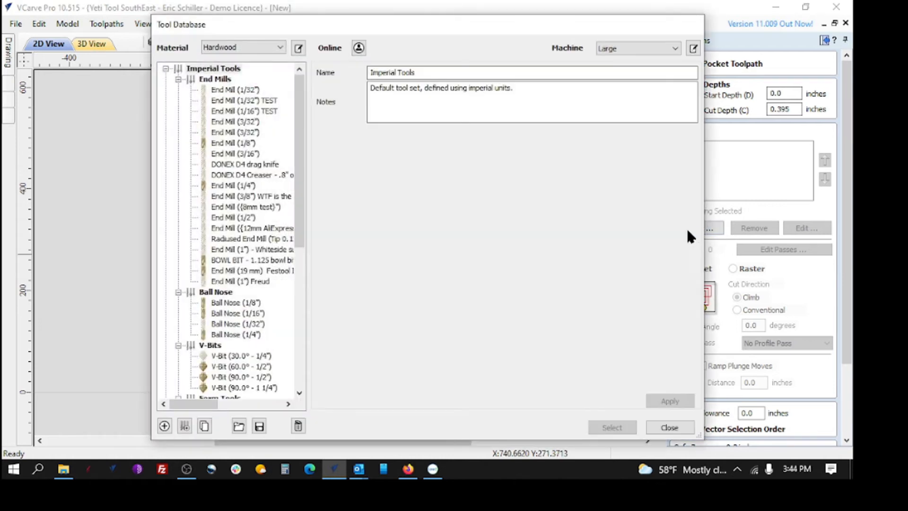
{"action": "left_click", "coordinate": [232, 270]}
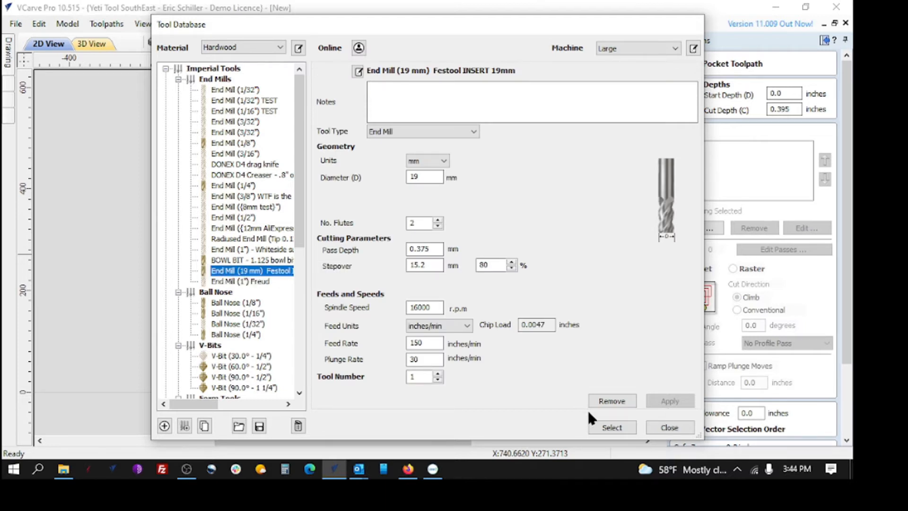
{"action": "left_click", "coordinate": [612, 427]}
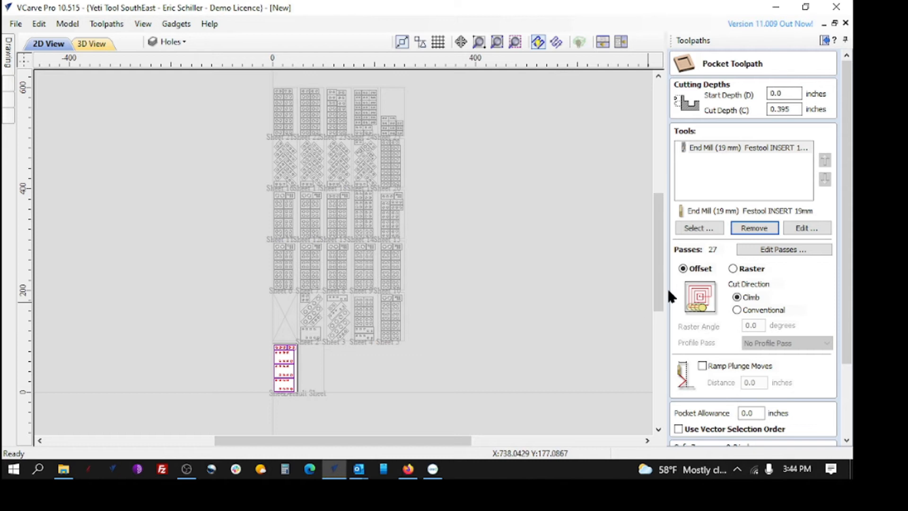
Set the pocket toolpath to cut its full depth in 1 pass
{"action": "left_click", "coordinate": [770, 249]}
{"action": "double_click", "coordinate": [415, 377]}
{"action": "type", "text": "1"}
{"action": "left_click", "coordinate": [518, 377]}
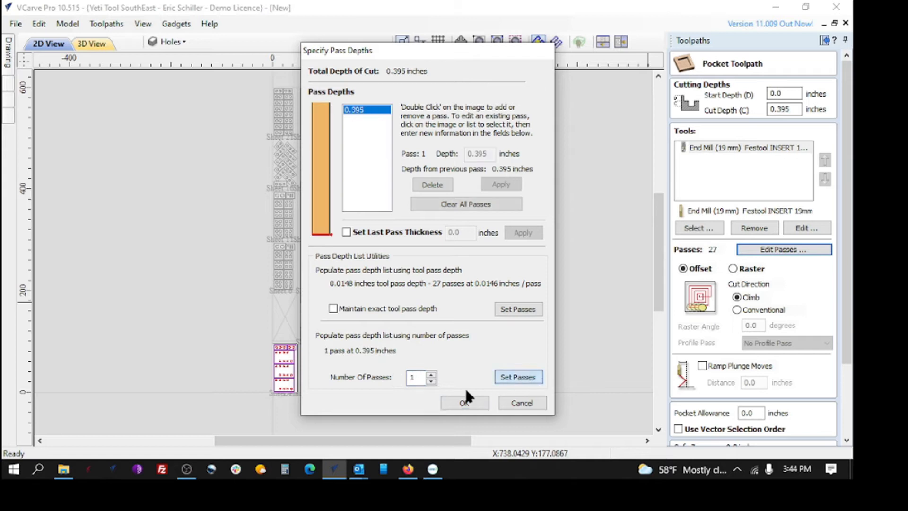
{"action": "left_click", "coordinate": [454, 403]}
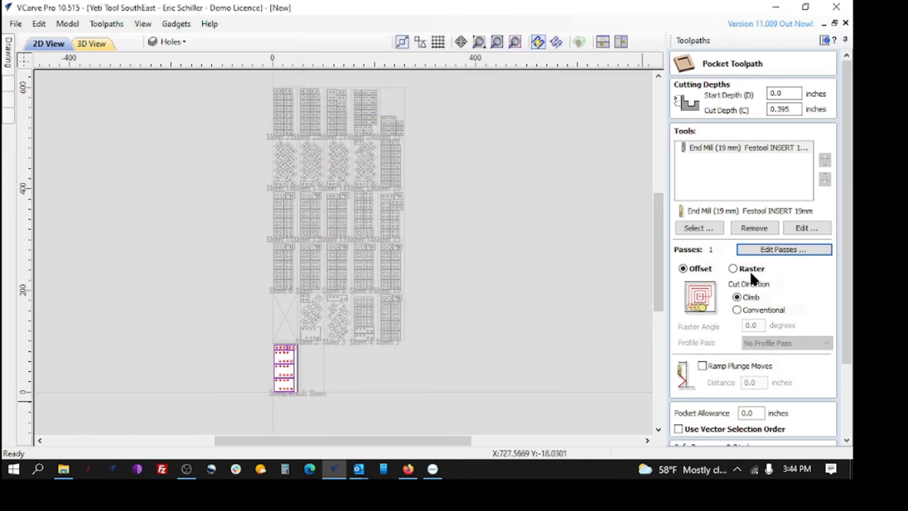
Enable ramp plunge moves for the pocket toolpath with a distance of 1 inch
{"action": "left_click", "coordinate": [703, 366]}
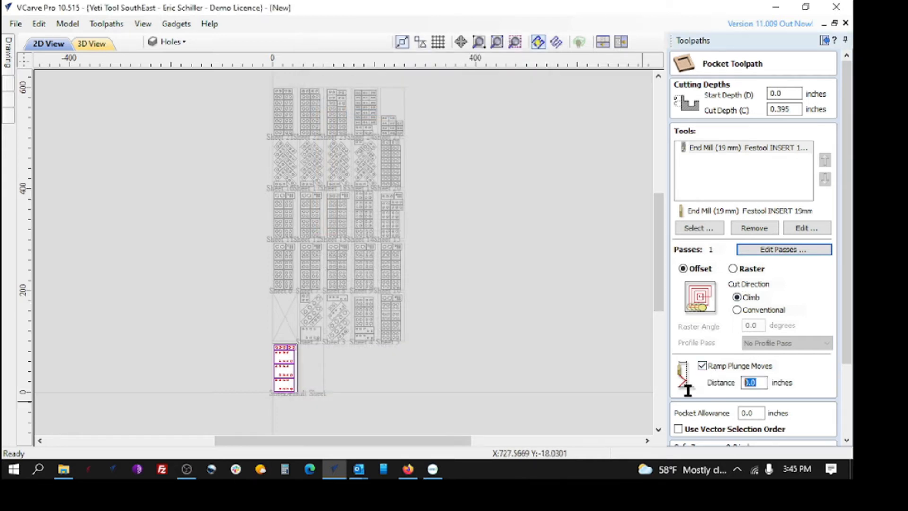
{"action": "type", "text": "1"}
{"action": "scroll", "coordinate": [705, 393], "scroll_direction": "down", "scroll_amount": 1}
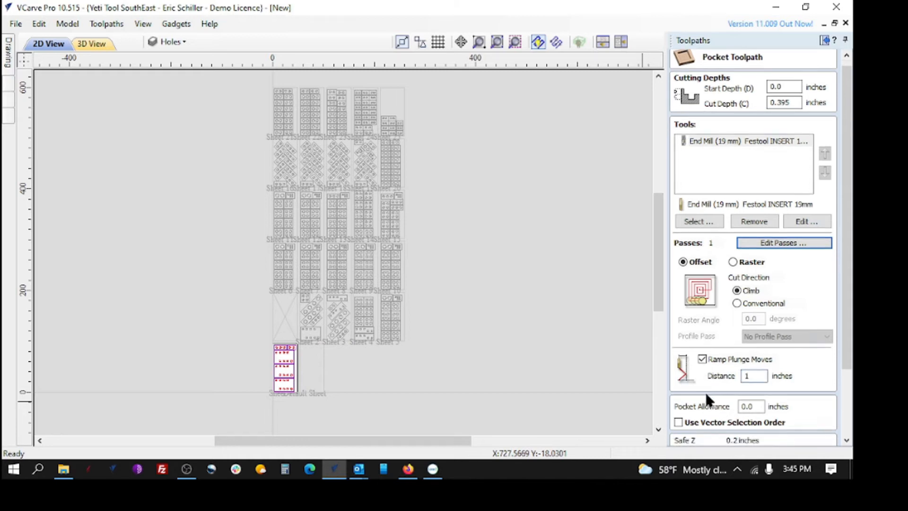
{"action": "scroll", "coordinate": [782, 385], "scroll_direction": "down", "scroll_amount": 4}
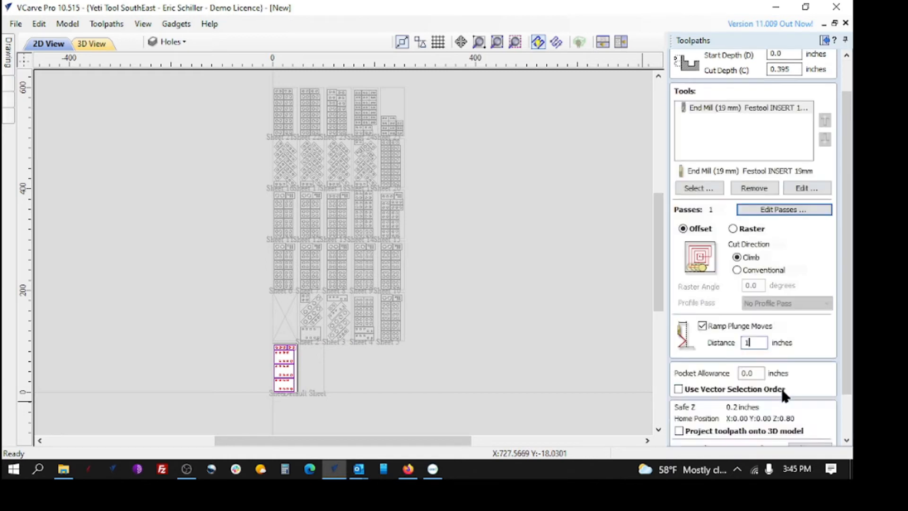
{"action": "scroll", "coordinate": [770, 384], "scroll_direction": "down", "scroll_amount": 2}
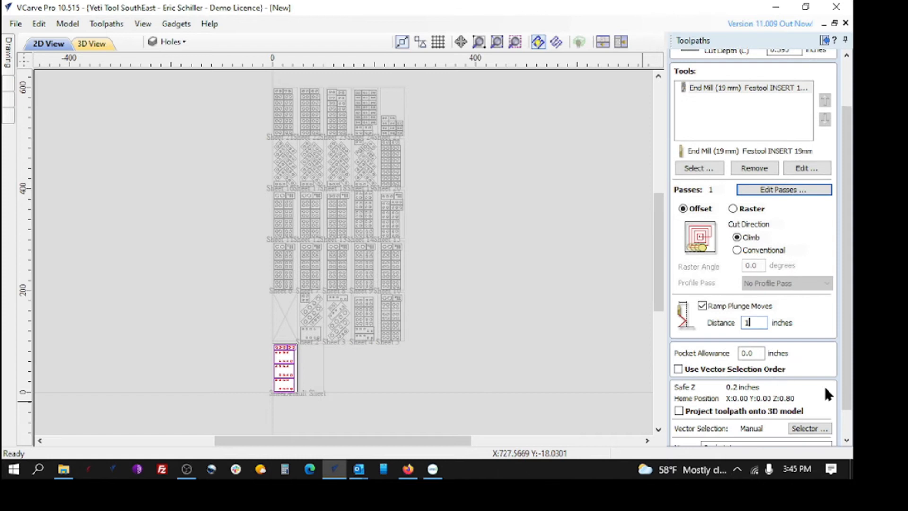
{"action": "scroll", "coordinate": [841, 428], "scroll_direction": "down", "scroll_amount": 3}
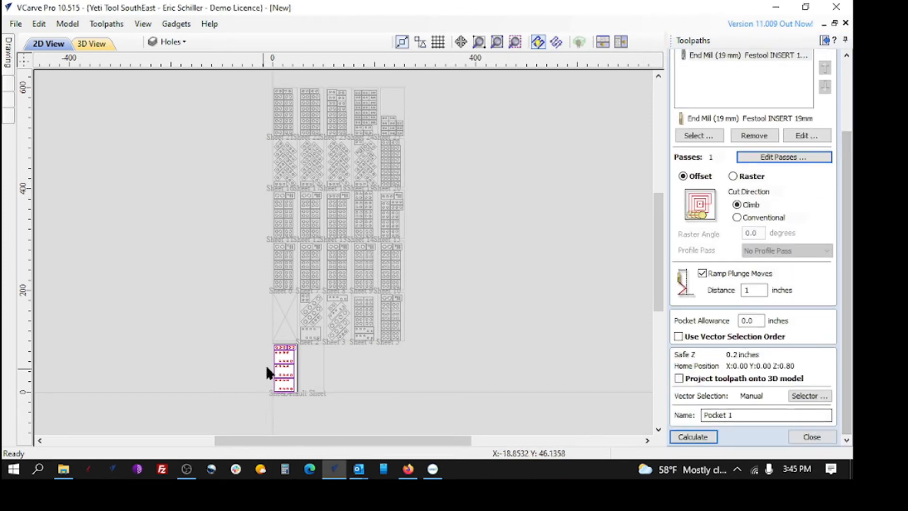
Manually select the five holes in the two small parts along the upper edge of the active sheet
{"action": "scroll", "coordinate": [268, 363], "scroll_direction": "up", "scroll_amount": 6}
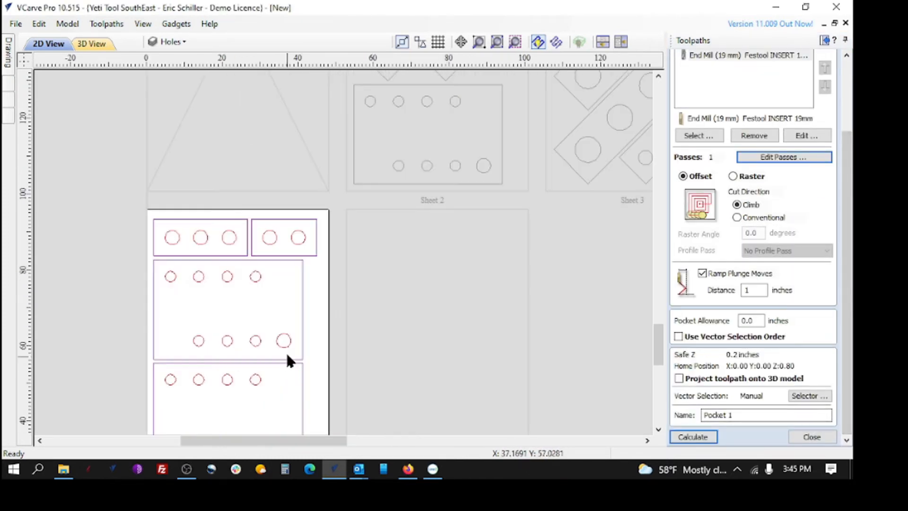
{"action": "left_click", "coordinate": [271, 240]}
{"action": "left_click", "coordinate": [303, 238], "text": "shift"}
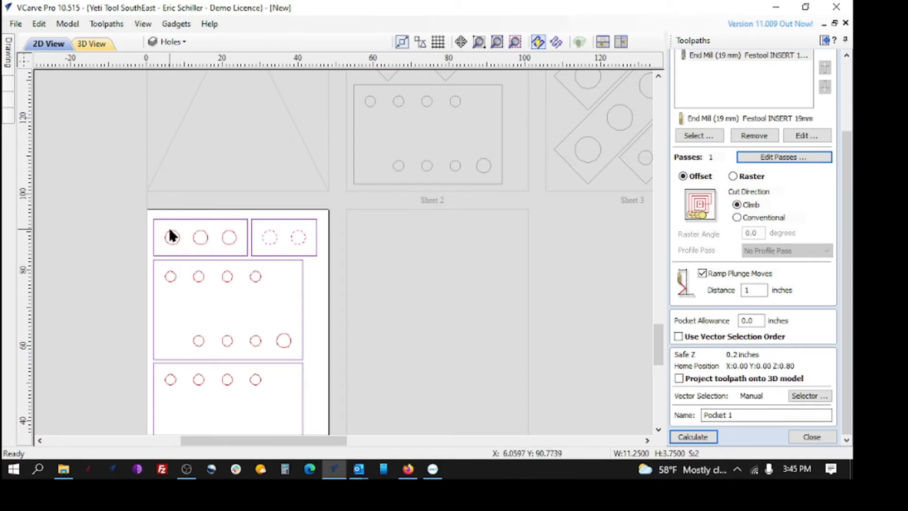
{"action": "left_click_drag", "start_coordinate": [163, 227], "coordinate": [247, 258], "text": "shift"}
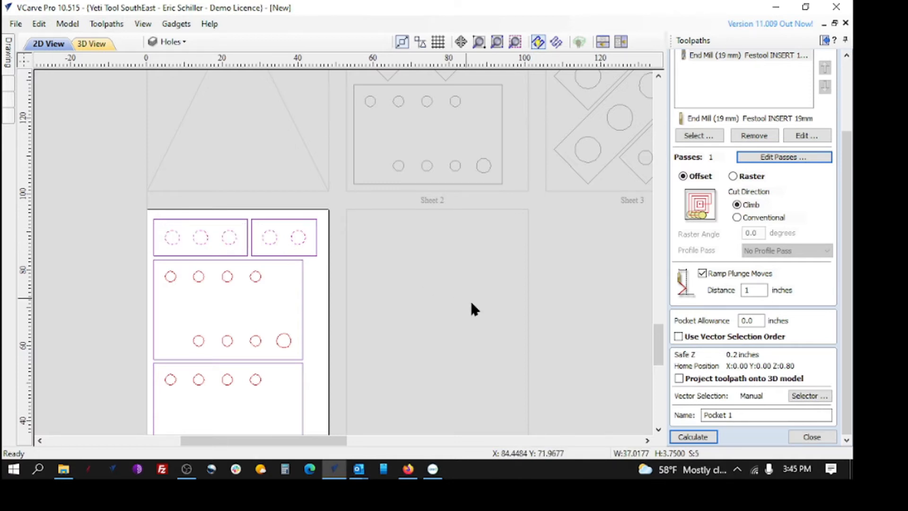
Set the pocket's vector selection to all closed vectors on the Holes layer and associate the filter with the toolpath
{"action": "left_click", "coordinate": [804, 397]}
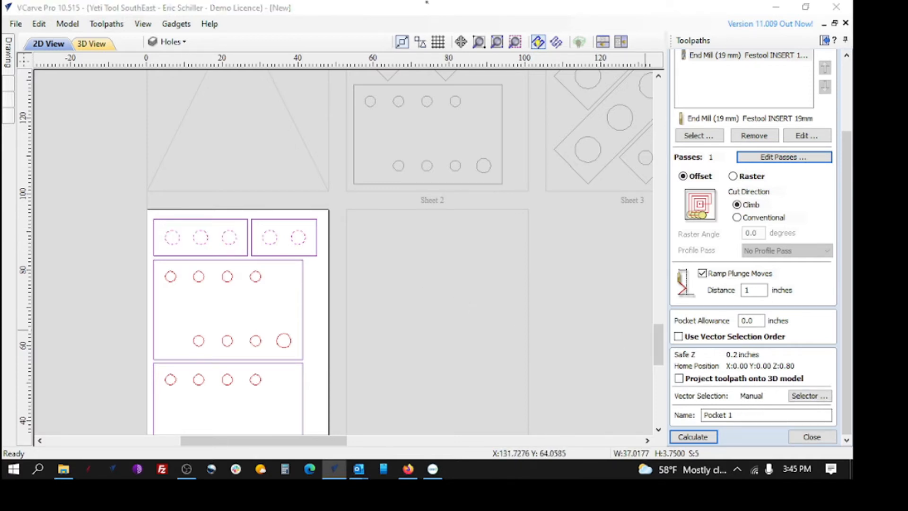
{"action": "left_click", "coordinate": [808, 397]}
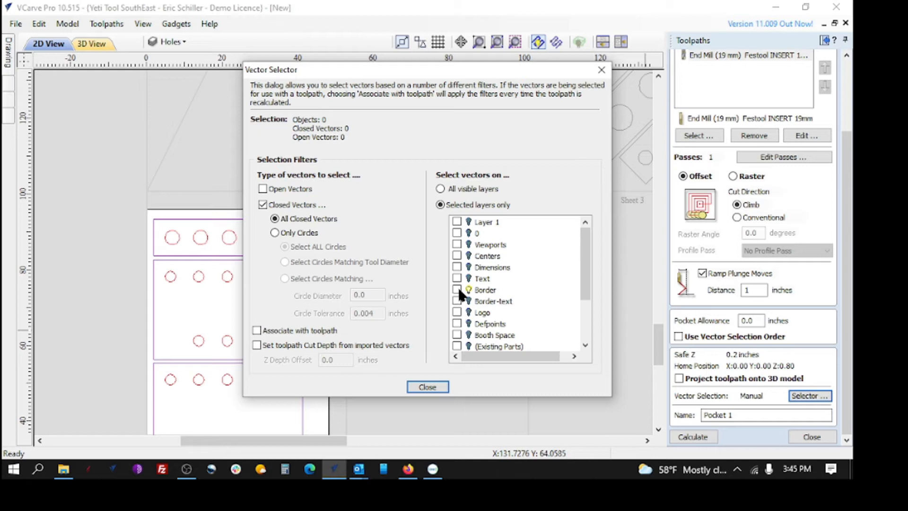
{"action": "left_click", "coordinate": [583, 328]}
{"action": "left_click", "coordinate": [457, 334]}
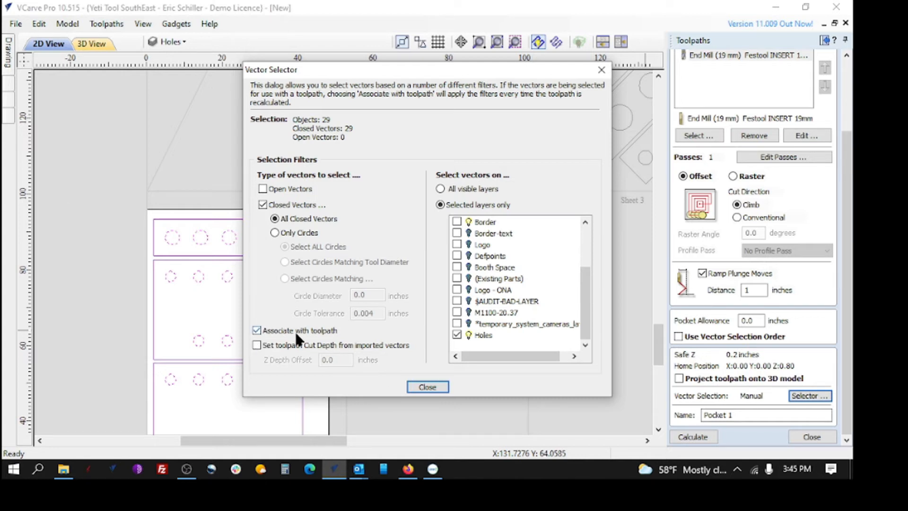
{"action": "left_click", "coordinate": [418, 387]}
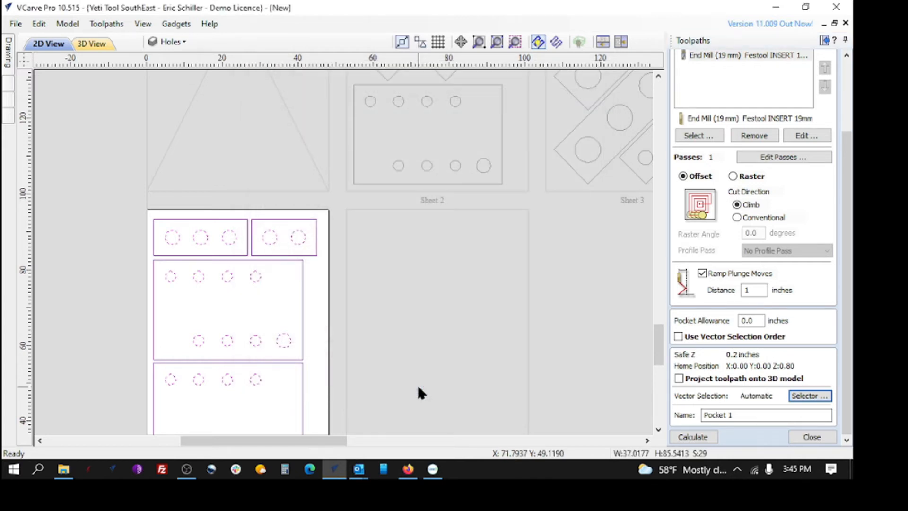
Name the toolpath "Pocket holes by layer 19mm insert tool"
{"action": "left_click", "coordinate": [740, 413]}
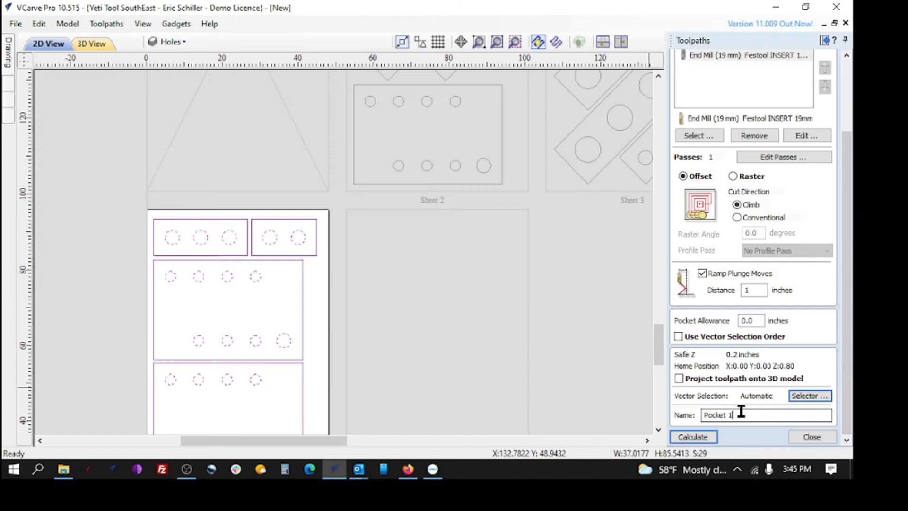
{"action": "key", "text": "BackSpace"}
{"action": "type", "text": "holes by layer"}
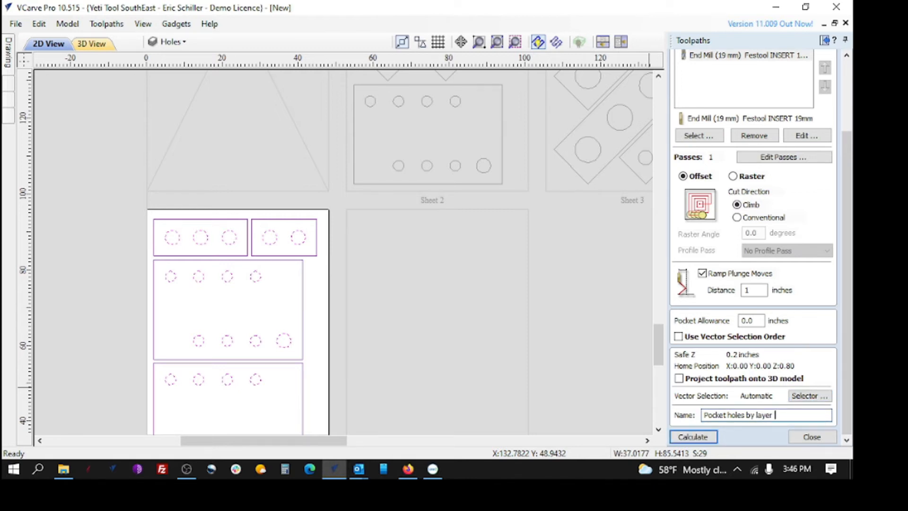
{"action": "type", "text": " 19mm insert tool"}
Calculate the pocket toolpath, accept cutting through the material, and close the toolpath preview
{"action": "left_click", "coordinate": [677, 439]}
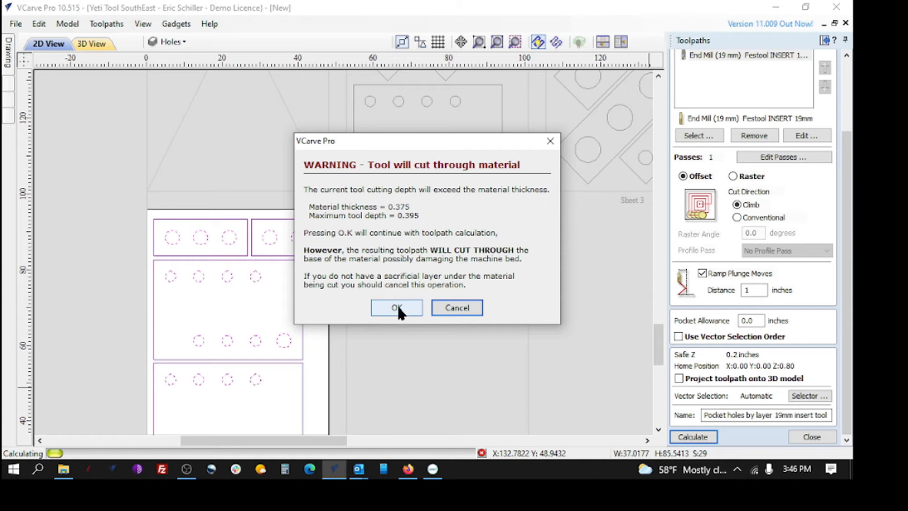
{"action": "left_click", "coordinate": [398, 308]}
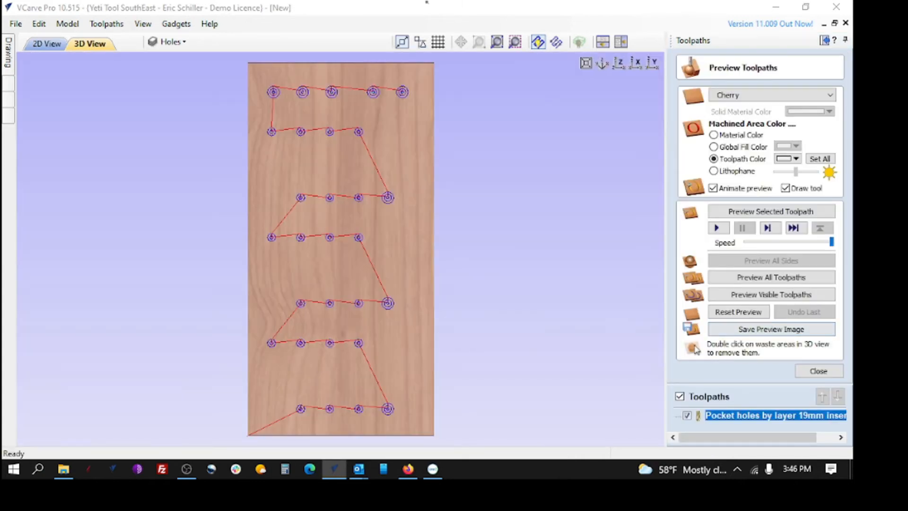
{"action": "left_click", "coordinate": [824, 372]}
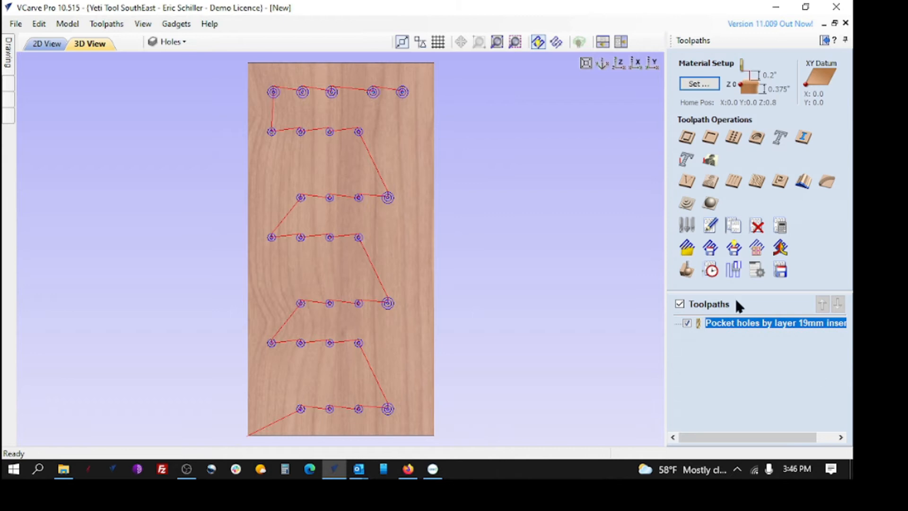
Start a 2D profile toolpath and set its cut depth to 0.395 inches
{"action": "left_click", "coordinate": [687, 138]}
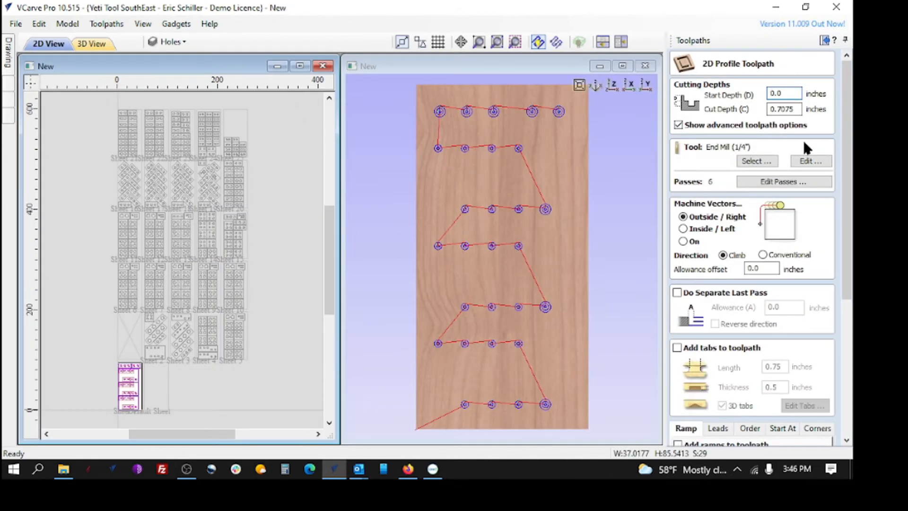
{"action": "double_click", "coordinate": [783, 109]}
{"action": "type", "text": "1"}
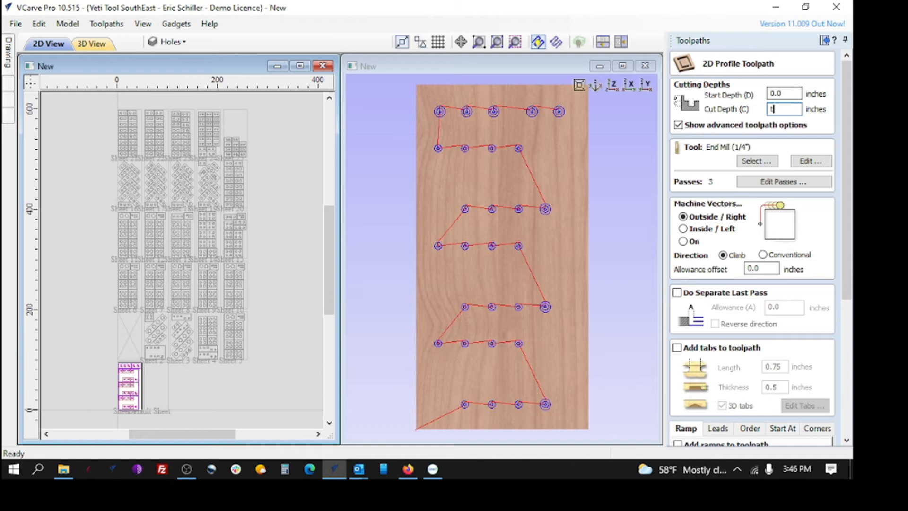
{"action": "key", "text": "BackSpace"}
{"action": "type", "text": "0.395"}
{"action": "key", "text": "Home"}
{"action": "left_click", "coordinate": [427, 3]}
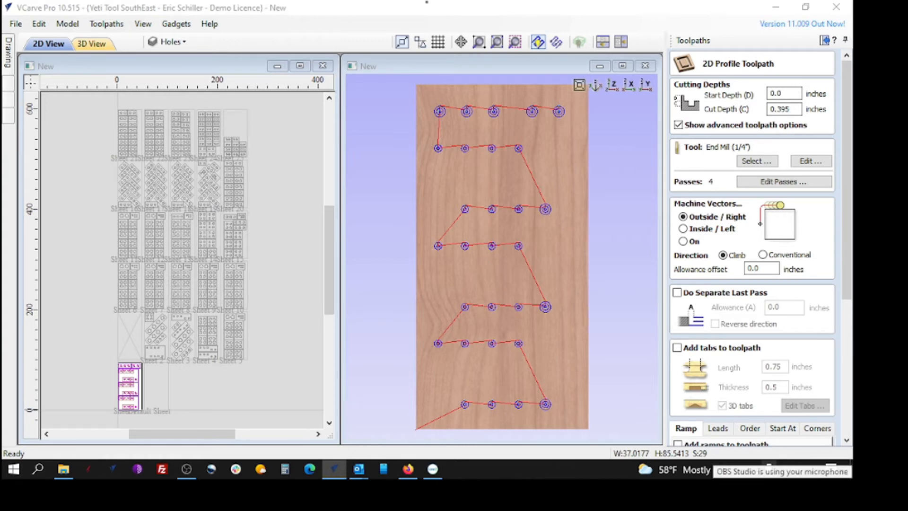
{"action": "left_click", "coordinate": [738, 169]}
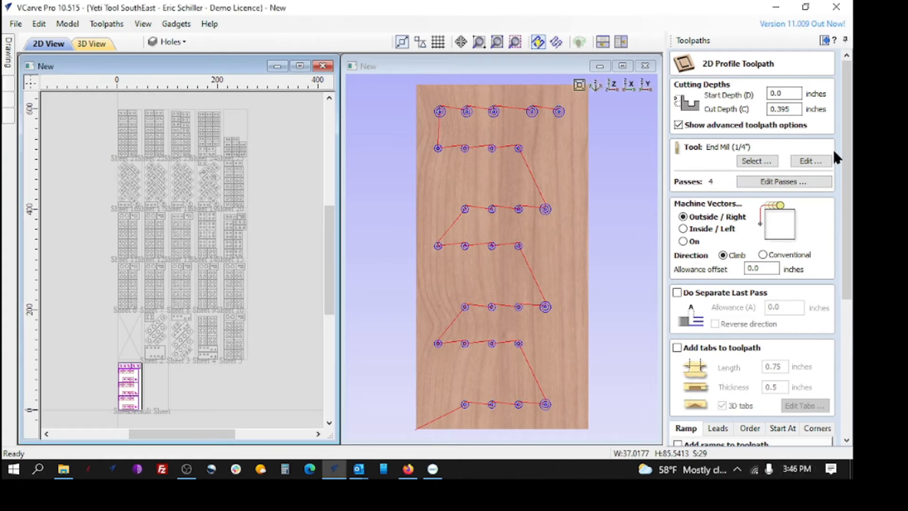
Set the profile toolpath to cut the full depth in 1 pass
{"action": "left_click", "coordinate": [773, 179]}
{"action": "double_click", "coordinate": [413, 377]}
{"action": "type", "text": "1"}
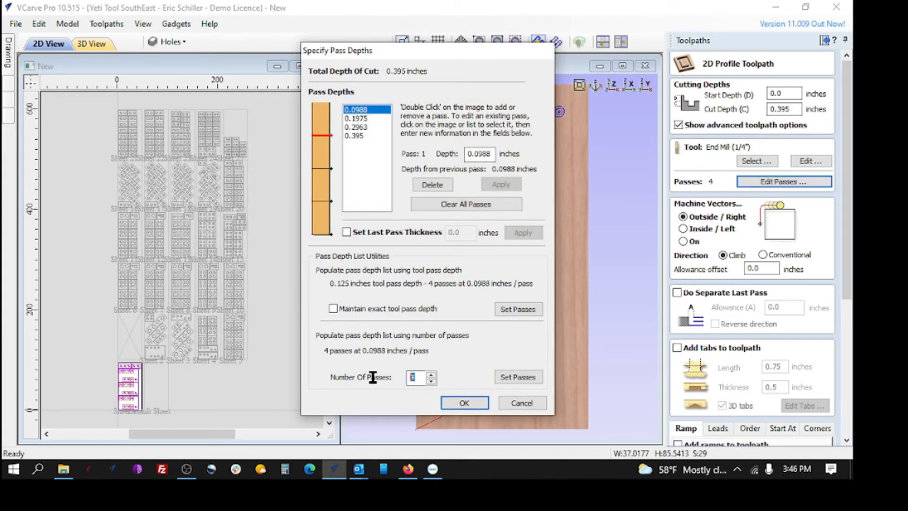
{"action": "left_click", "coordinate": [518, 377]}
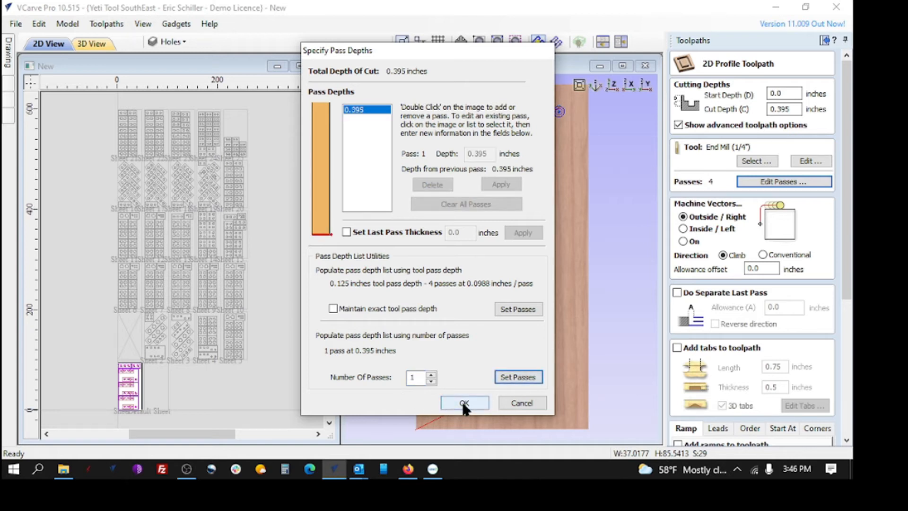
{"action": "left_click", "coordinate": [463, 403]}
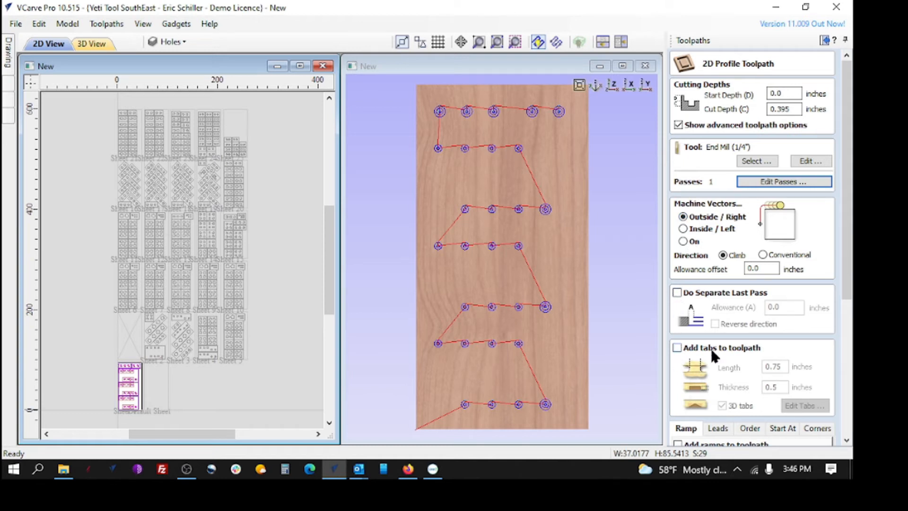
Add smooth ramps with a 1.0 inch ramp distance to the profile toolpath
{"action": "scroll", "coordinate": [681, 347], "scroll_direction": "down", "scroll_amount": 1}
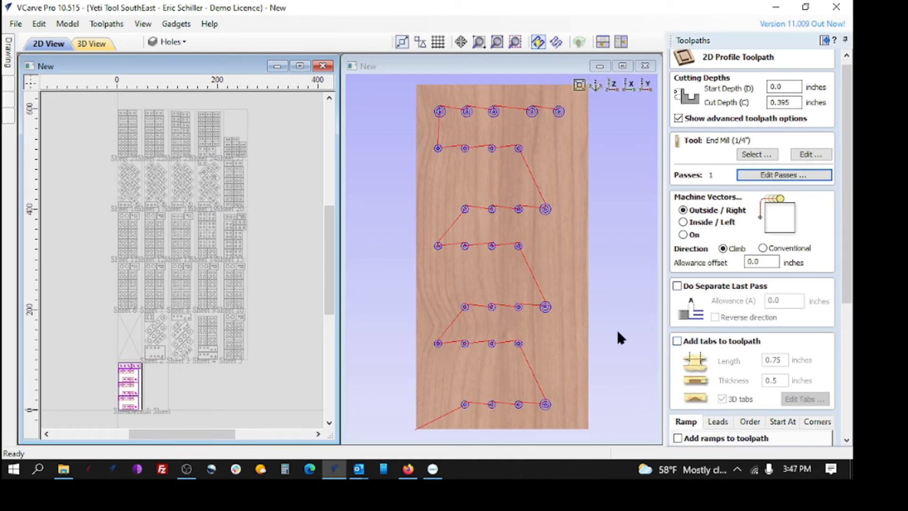
{"action": "scroll", "coordinate": [669, 309], "scroll_direction": "down", "scroll_amount": 1}
{"action": "scroll", "coordinate": [669, 310], "scroll_direction": "down", "scroll_amount": 1}
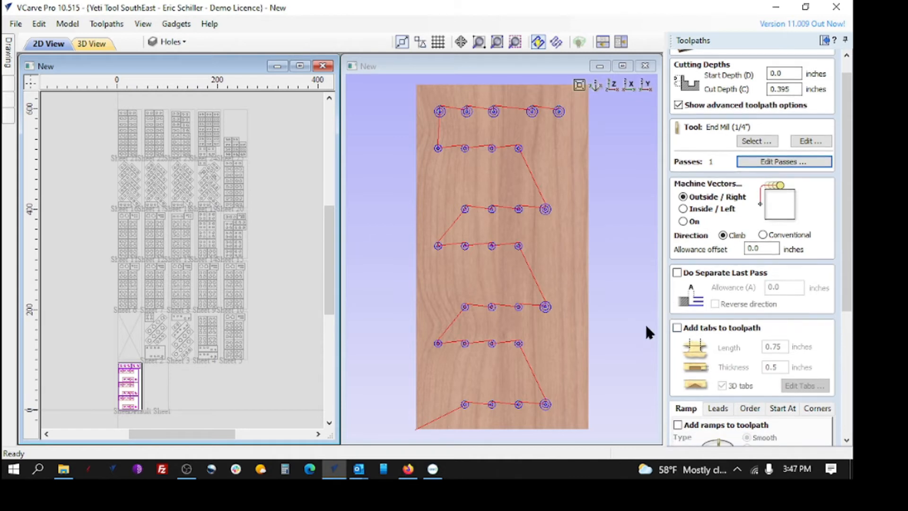
{"action": "scroll", "coordinate": [645, 323], "scroll_direction": "down", "scroll_amount": 1}
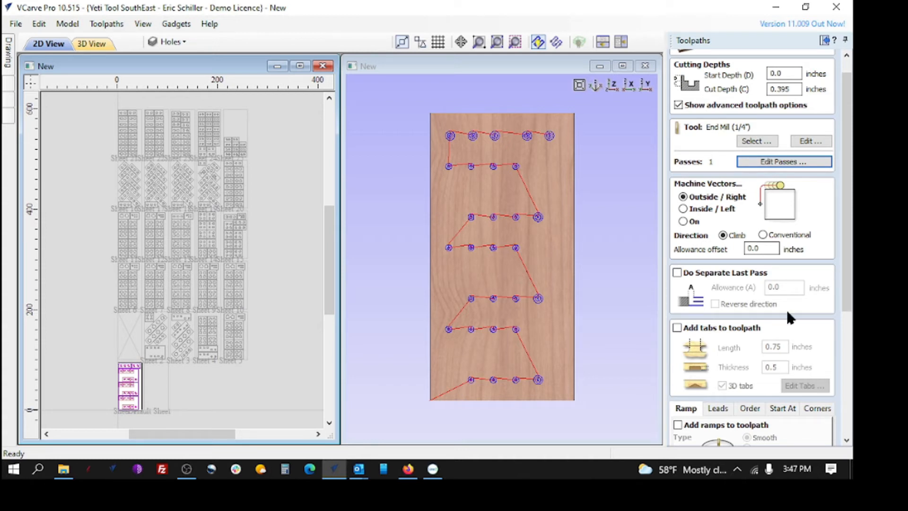
{"action": "scroll", "coordinate": [730, 359], "scroll_direction": "down", "scroll_amount": 2}
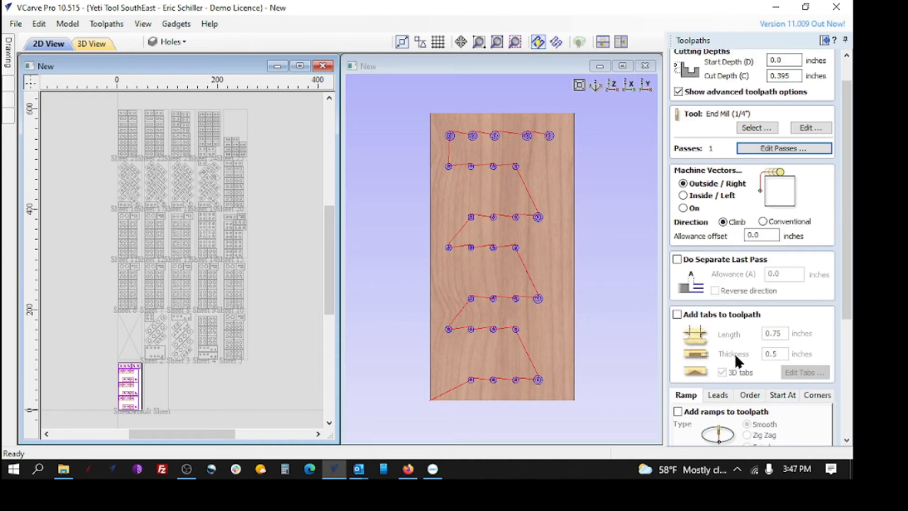
{"action": "left_click", "coordinate": [678, 405]}
{"action": "scroll", "coordinate": [766, 391], "scroll_direction": "down", "scroll_amount": 5}
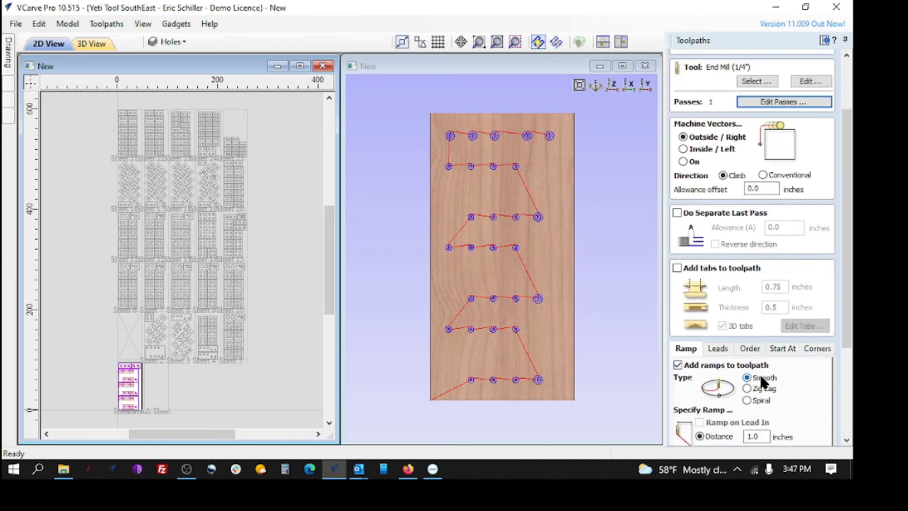
{"action": "scroll", "coordinate": [655, 394], "scroll_direction": "down", "scroll_amount": 3}
{"action": "scroll", "coordinate": [728, 379], "scroll_direction": "up", "scroll_amount": 3}
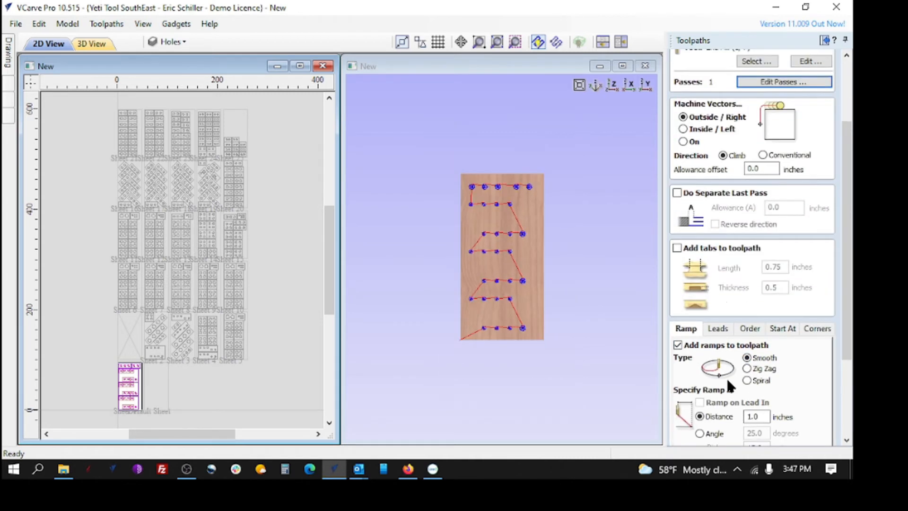
{"action": "scroll", "coordinate": [804, 374], "scroll_direction": "down", "scroll_amount": 2}
{"action": "scroll", "coordinate": [813, 368], "scroll_direction": "down", "scroll_amount": 3}
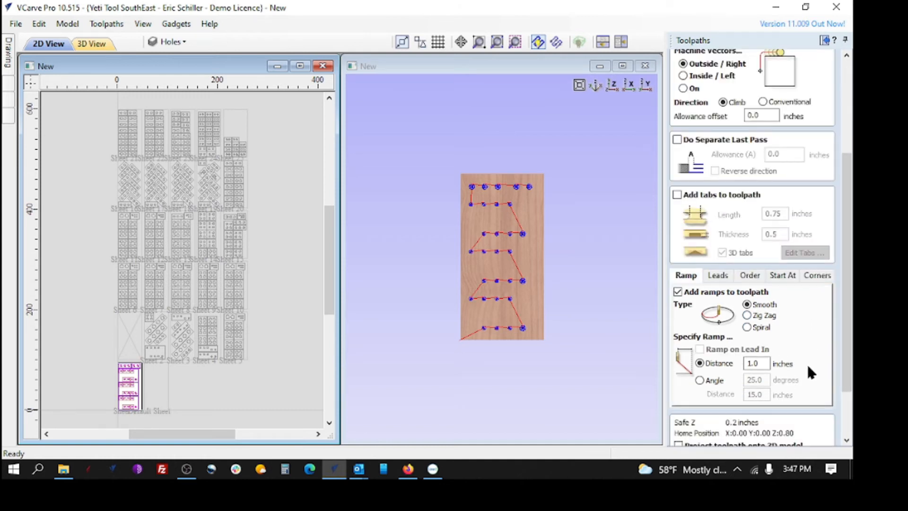
{"action": "scroll", "coordinate": [708, 366], "scroll_direction": "down", "scroll_amount": 1}
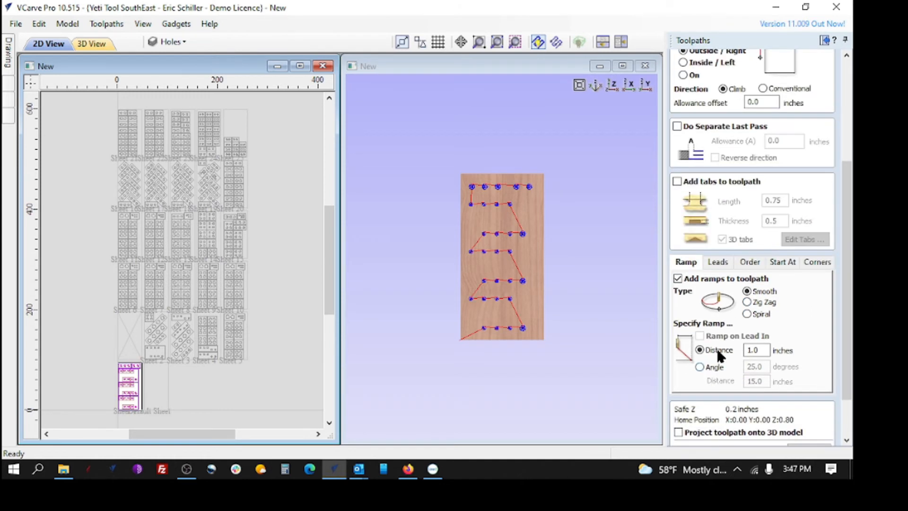
{"action": "left_click", "coordinate": [715, 262]}
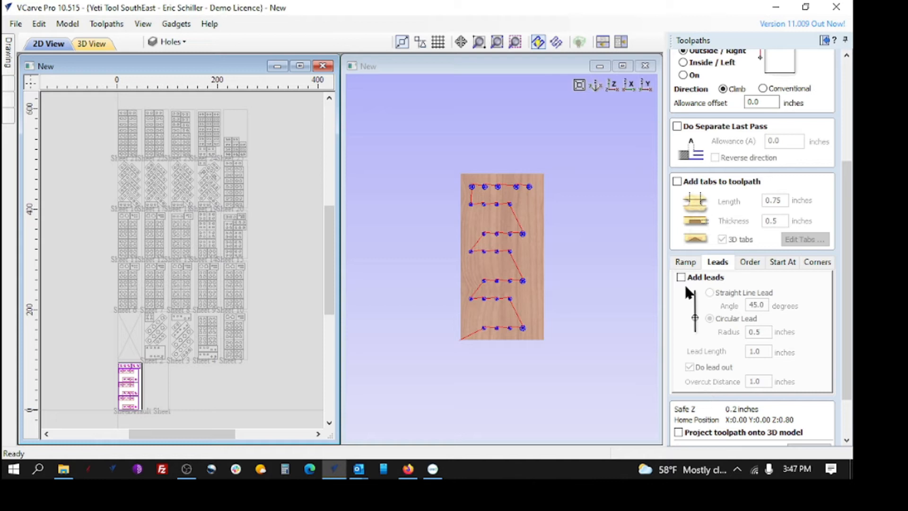
{"action": "left_click", "coordinate": [687, 263]}
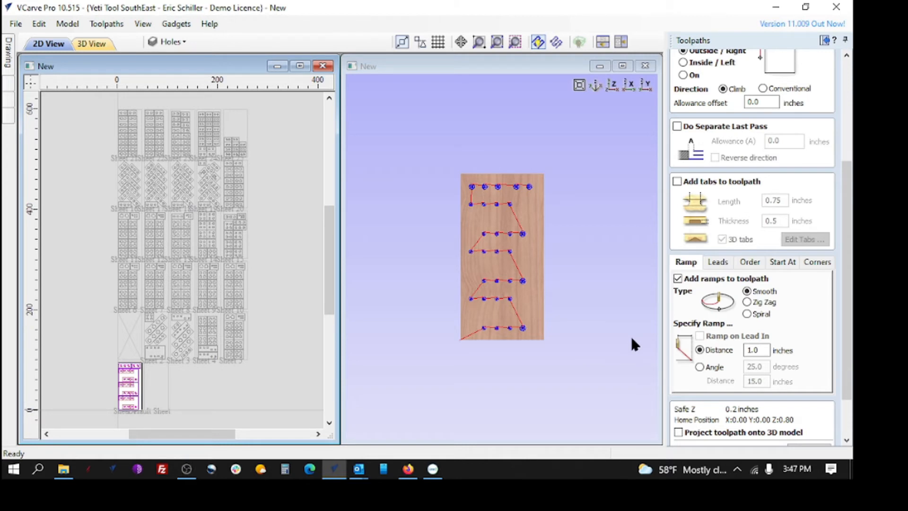
Set the profile's vector selection to all closed vectors on the Border layer and associate the filter with the toolpath
{"action": "scroll", "coordinate": [632, 338], "scroll_direction": "down", "scroll_amount": 2}
{"action": "scroll", "coordinate": [583, 274], "scroll_direction": "up", "scroll_amount": 3}
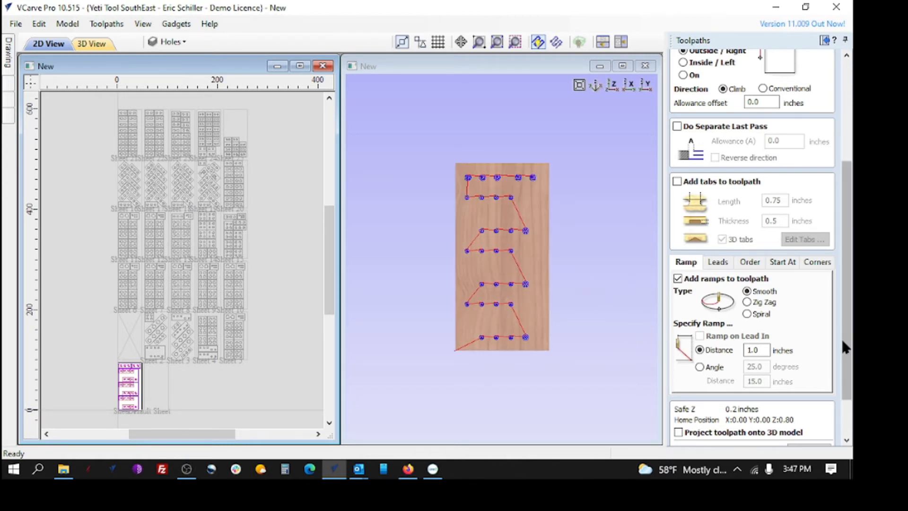
{"action": "scroll", "coordinate": [810, 322], "scroll_direction": "down", "scroll_amount": 2}
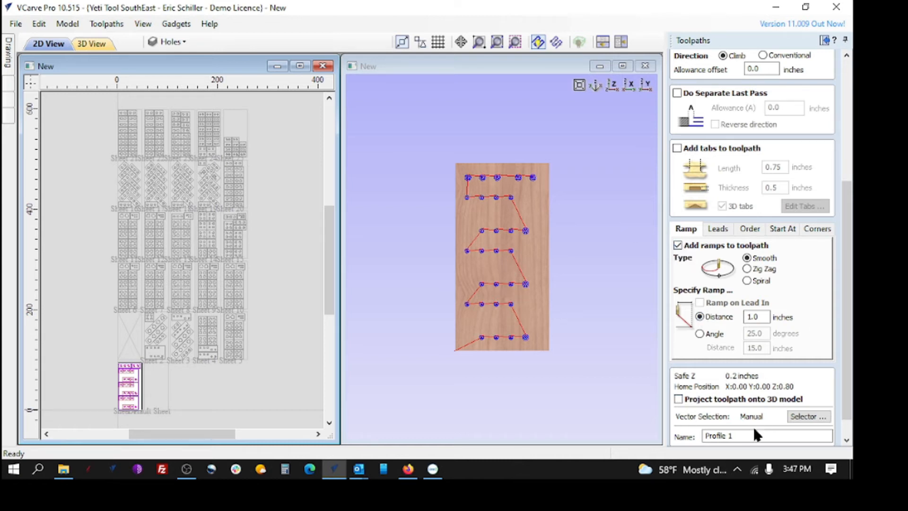
{"action": "left_click", "coordinate": [803, 416]}
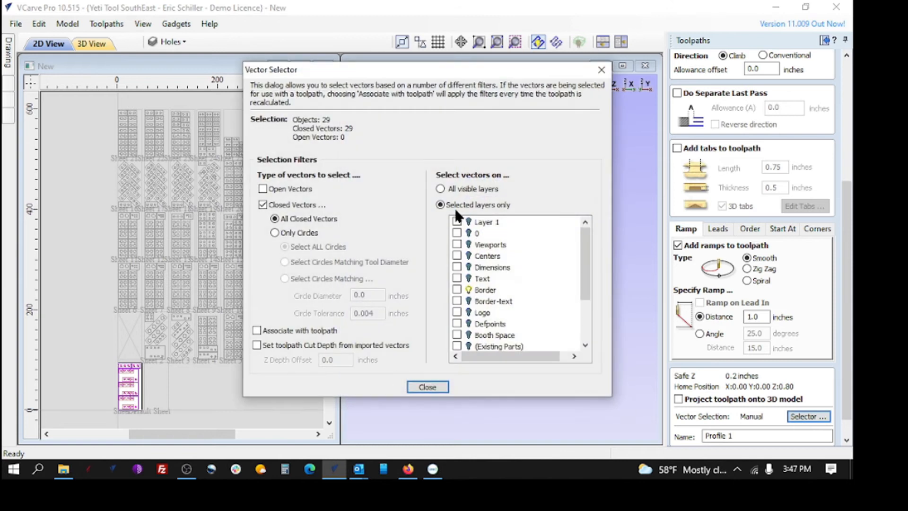
{"action": "left_click", "coordinate": [457, 290]}
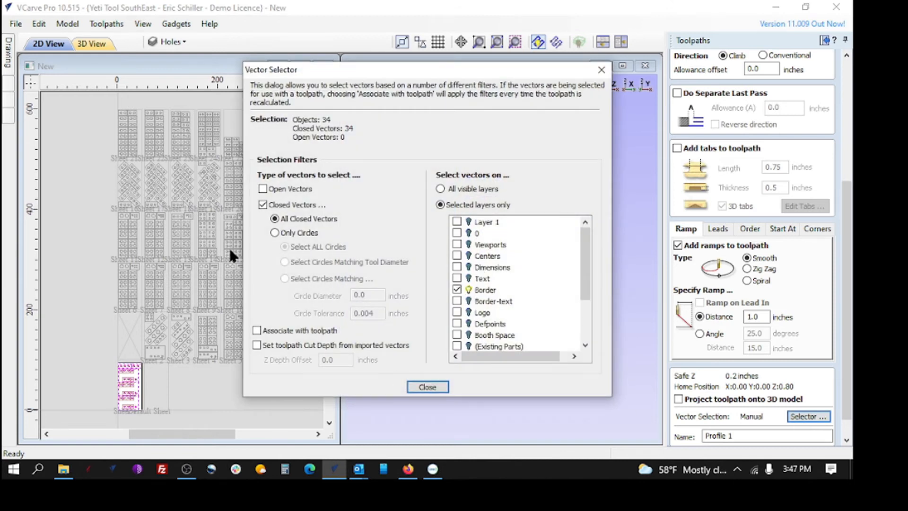
{"action": "left_click", "coordinate": [257, 330]}
{"action": "left_click", "coordinate": [427, 386]}
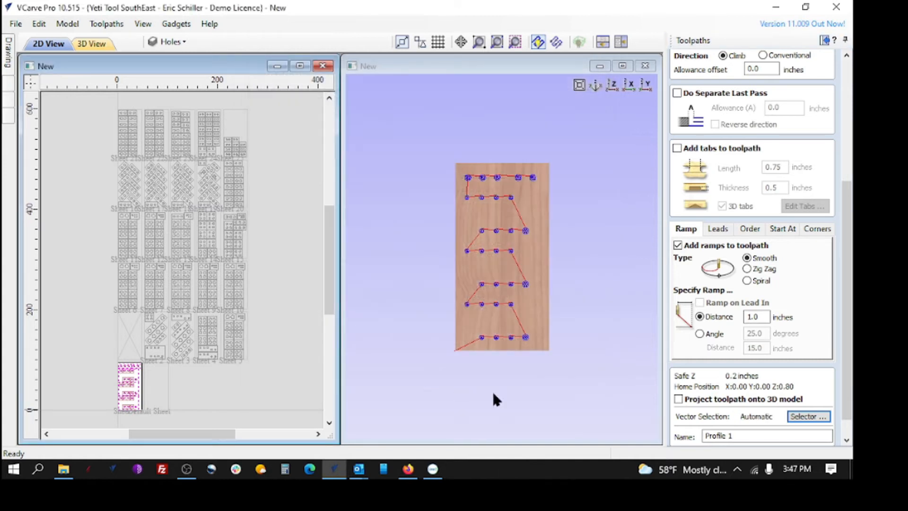
Name the profile toolpath "Profile cutout p25 Down Spiral"
{"action": "left_click", "coordinate": [750, 433]}
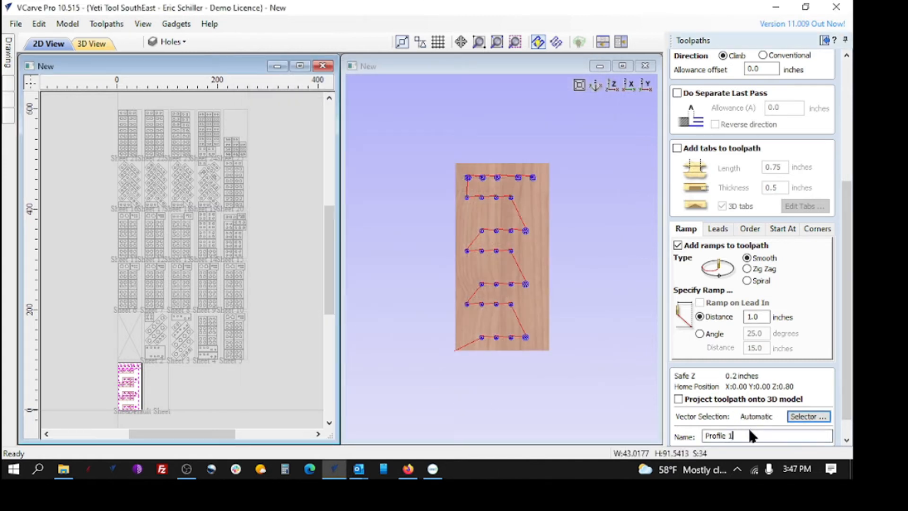
{"action": "type", "text": "cutout p25 Down Spiral"}
{"action": "scroll", "coordinate": [847, 439], "scroll_direction": "down", "scroll_amount": 2}
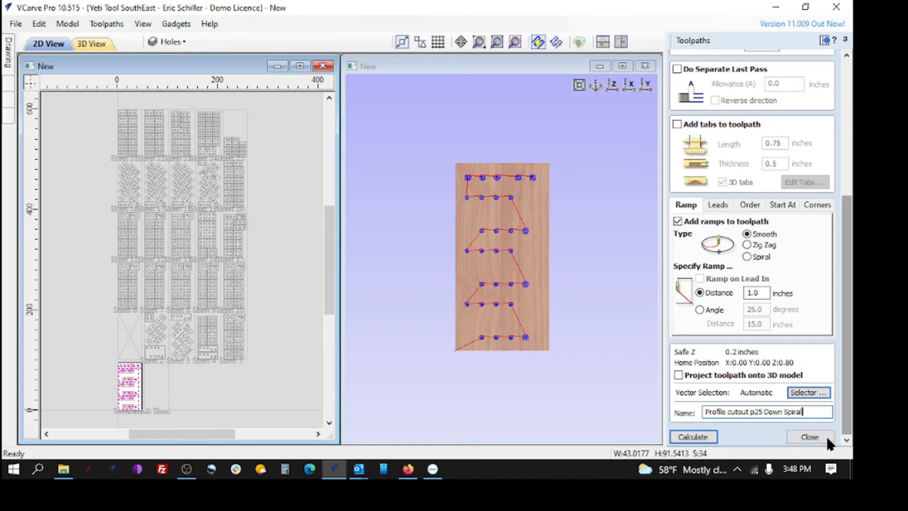
Calculate the profile toolpath, accept cutting through the material, and close the toolpath preview after checking the cuts on Sheet 1
{"action": "left_click", "coordinate": [693, 437]}
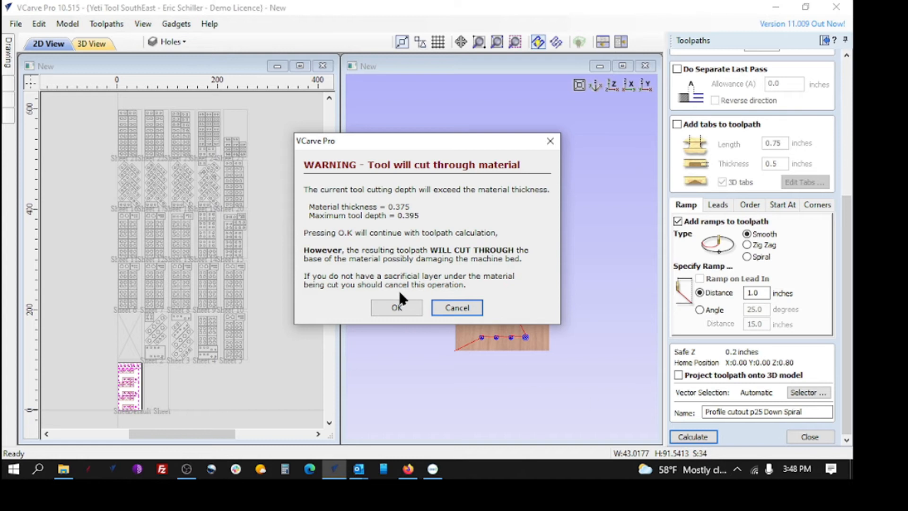
{"action": "left_click", "coordinate": [398, 302]}
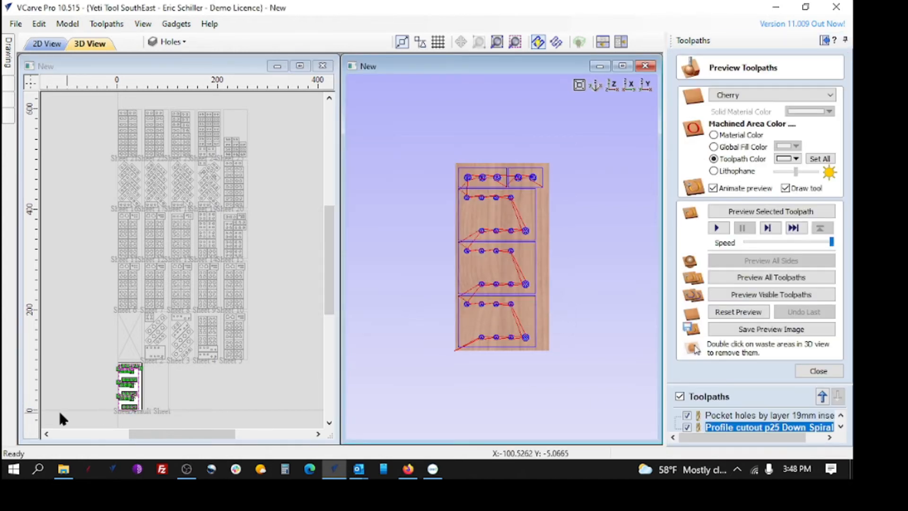
{"action": "scroll", "coordinate": [98, 388], "scroll_direction": "up", "scroll_amount": 6}
{"action": "scroll", "coordinate": [137, 225], "scroll_direction": "down", "scroll_amount": 2}
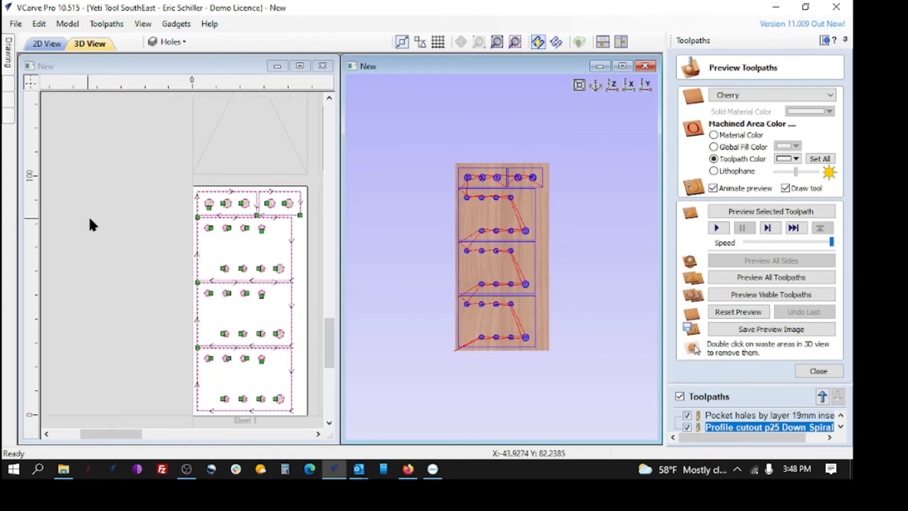
{"action": "left_click", "coordinate": [822, 371]}
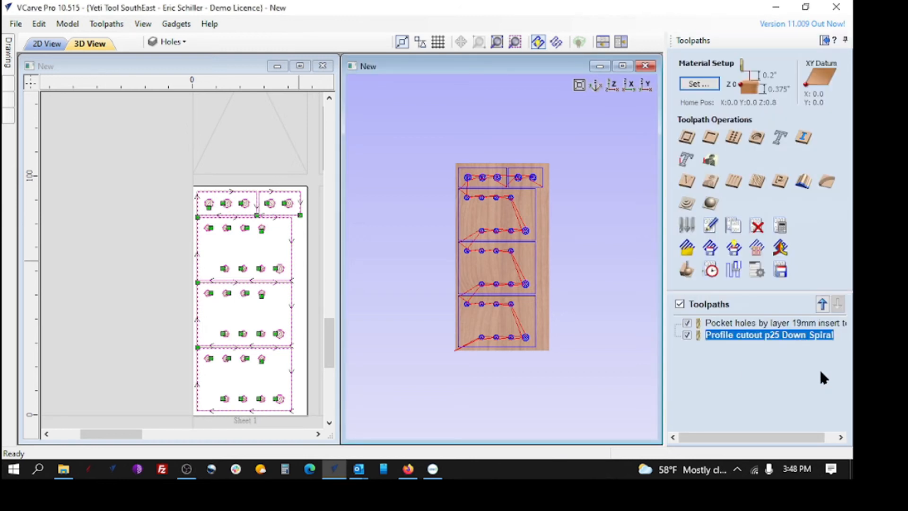
Save all visible toolpaths as a toolpath template named "Spacer template" on the Desktop
{"action": "mouse_move", "coordinate": [764, 332]}
{"action": "mouse_move", "coordinate": [718, 326]}
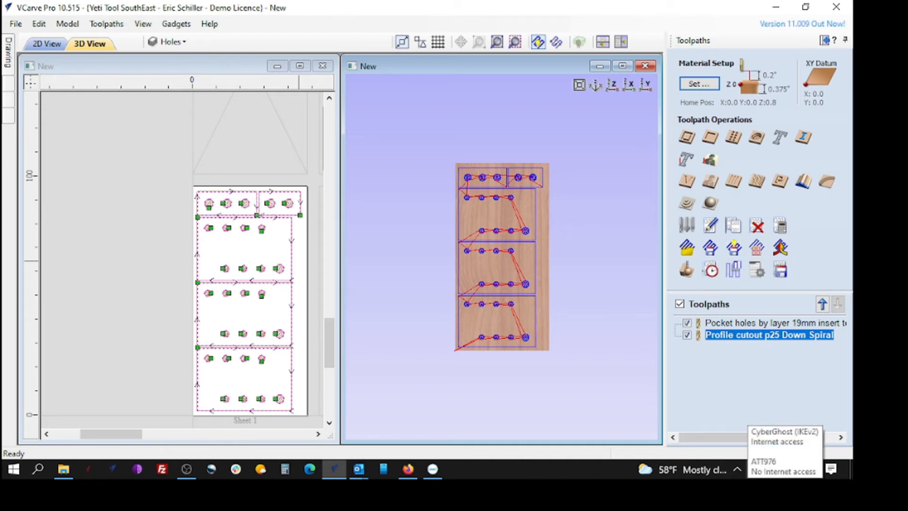
{"action": "left_click", "coordinate": [734, 248]}
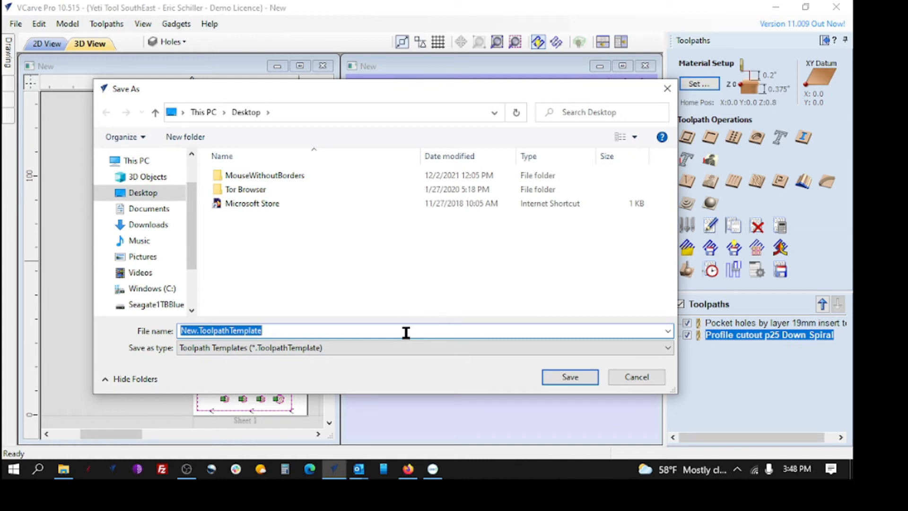
{"action": "type", "text": "Spacer "}
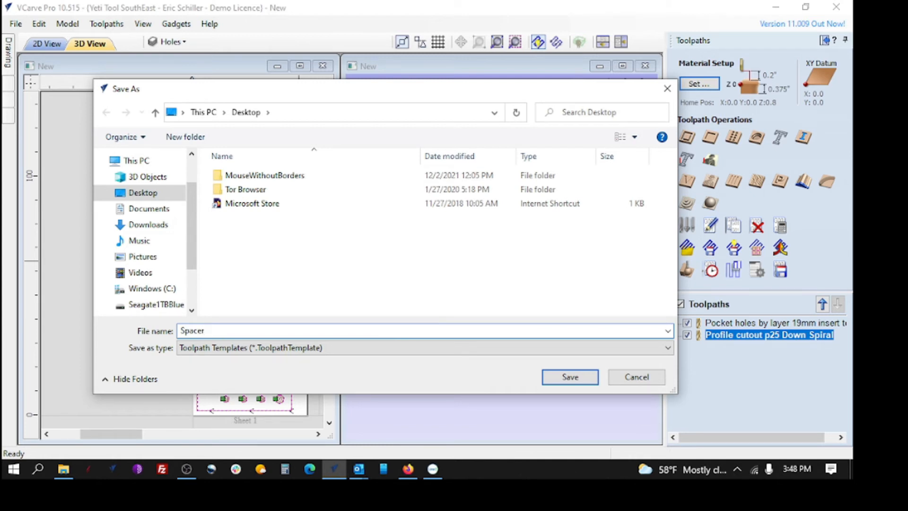
{"action": "type", "text": "template"}
{"action": "left_click", "coordinate": [570, 377]}
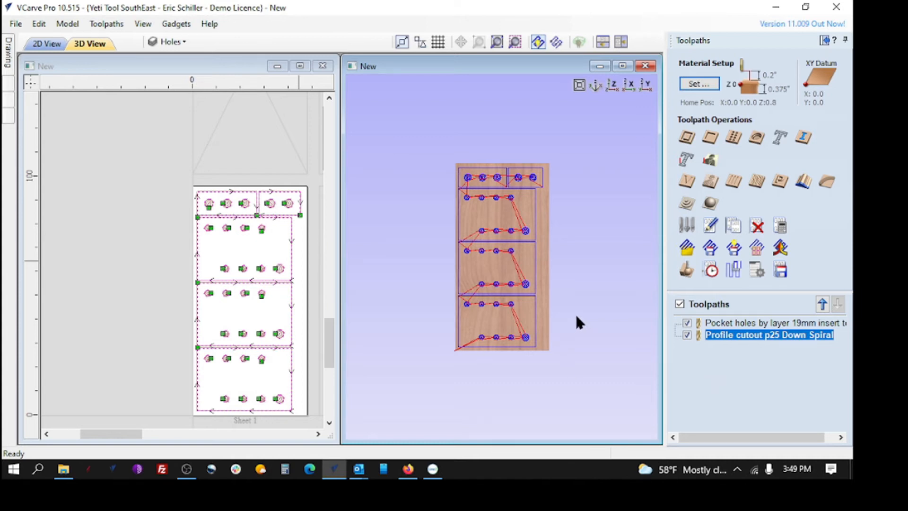
Delete the pocket holes toolpath and the profile cutout toolpath from the toolpath list
{"action": "right_click", "coordinate": [740, 324]}
{"action": "mouse_move", "coordinate": [767, 310]}
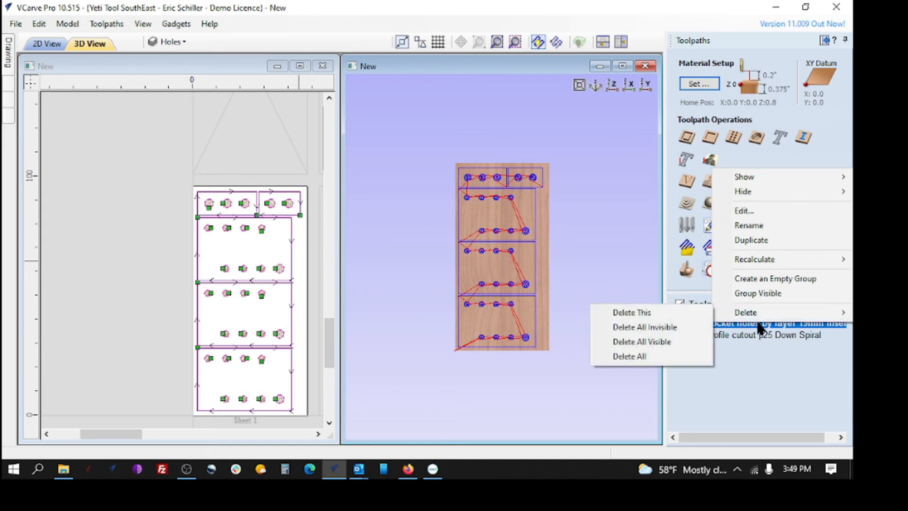
{"action": "left_click", "coordinate": [644, 312]}
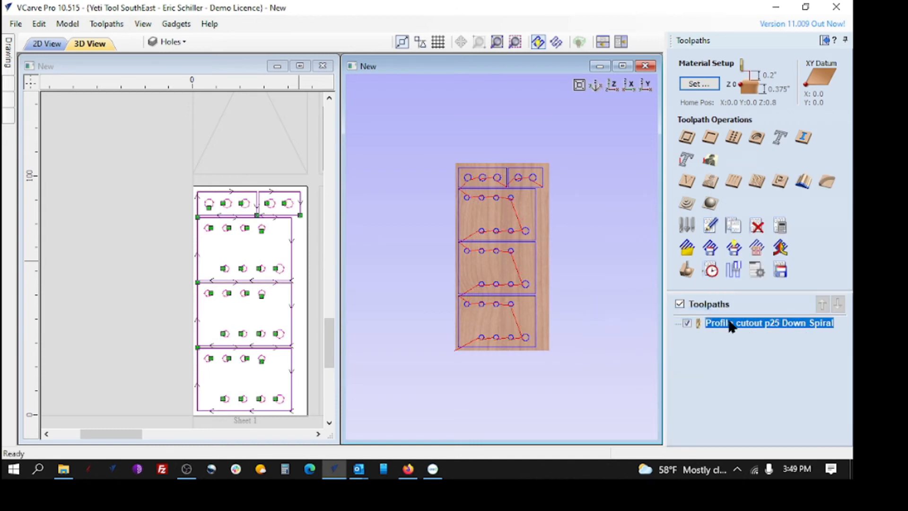
{"action": "right_click", "coordinate": [732, 322]}
{"action": "mouse_move", "coordinate": [738, 309]}
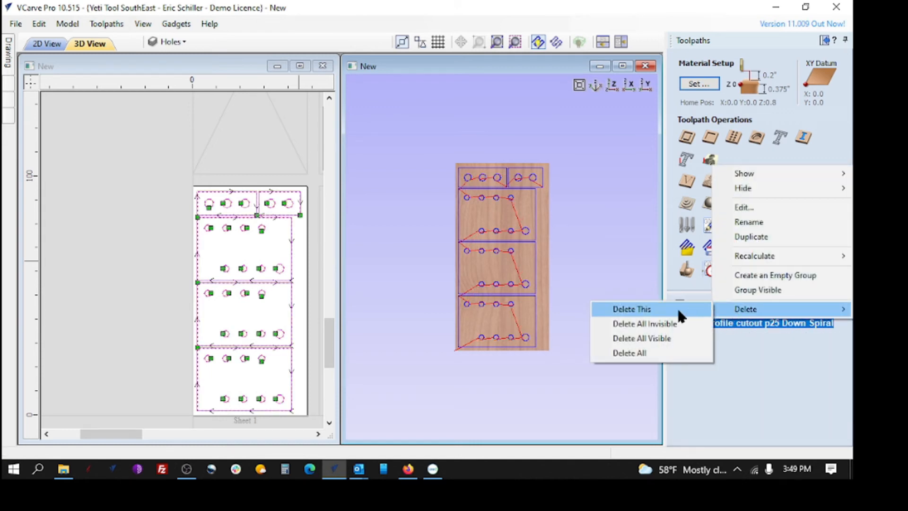
{"action": "left_click", "coordinate": [647, 313]}
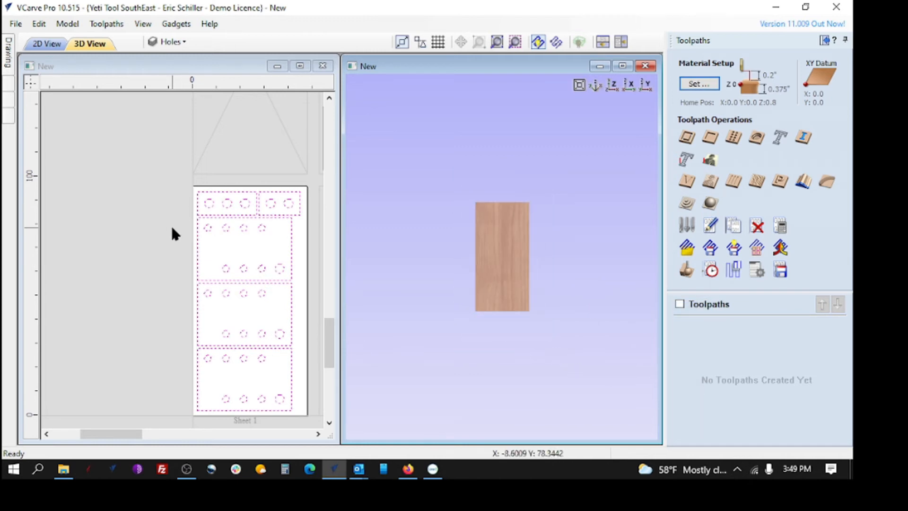
Load the "Spacer template" toolpath template from the Desktop and apply it to all the sheets
{"action": "left_click", "coordinate": [133, 240]}
{"action": "scroll", "coordinate": [132, 241], "scroll_direction": "down", "scroll_amount": 6}
{"action": "scroll", "coordinate": [309, 278], "scroll_direction": "up", "scroll_amount": 1}
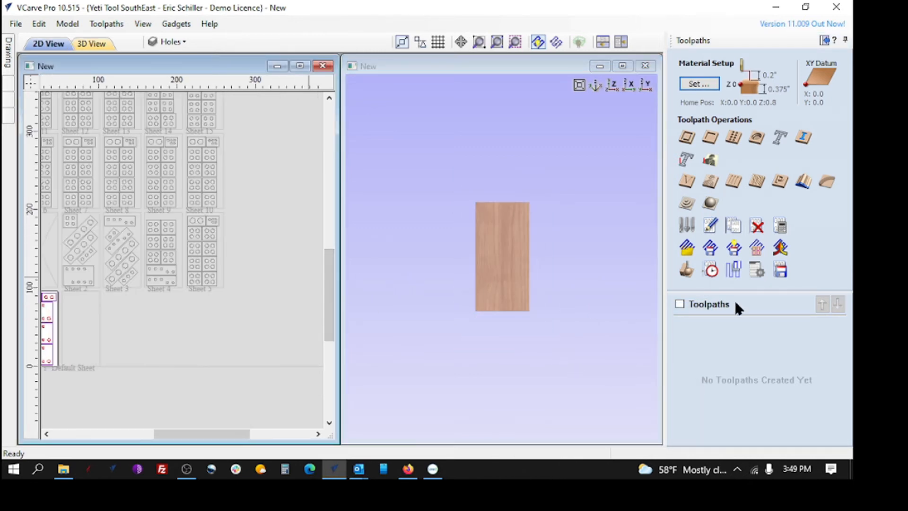
{"action": "left_click", "coordinate": [687, 247]}
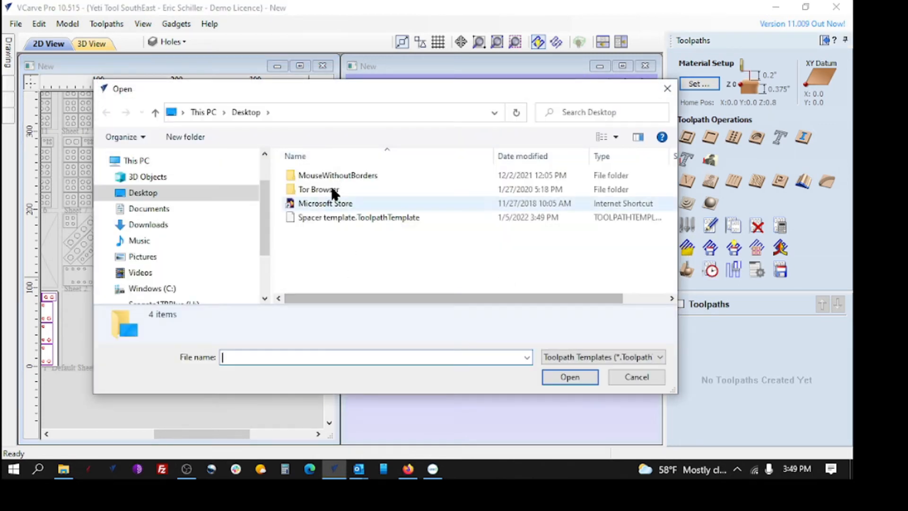
{"action": "left_click", "coordinate": [318, 219]}
{"action": "left_click", "coordinate": [553, 376]}
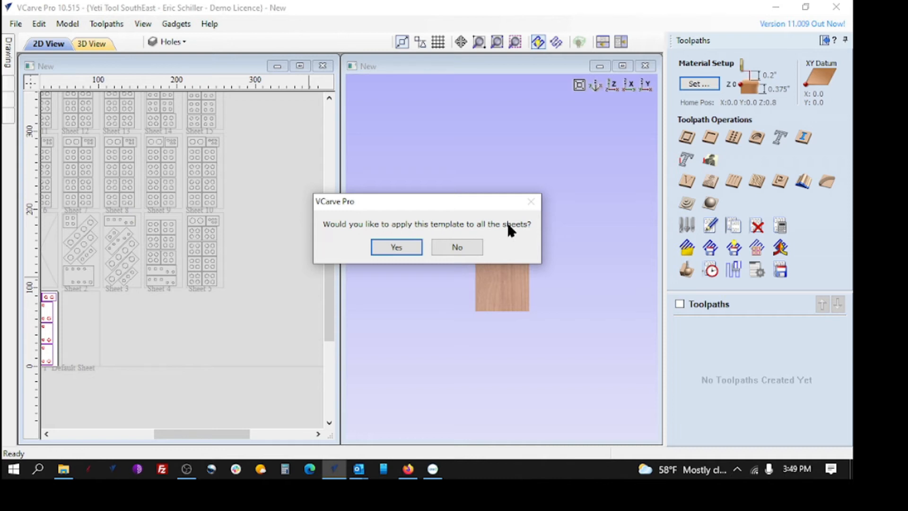
{"action": "left_click", "coordinate": [403, 247]}
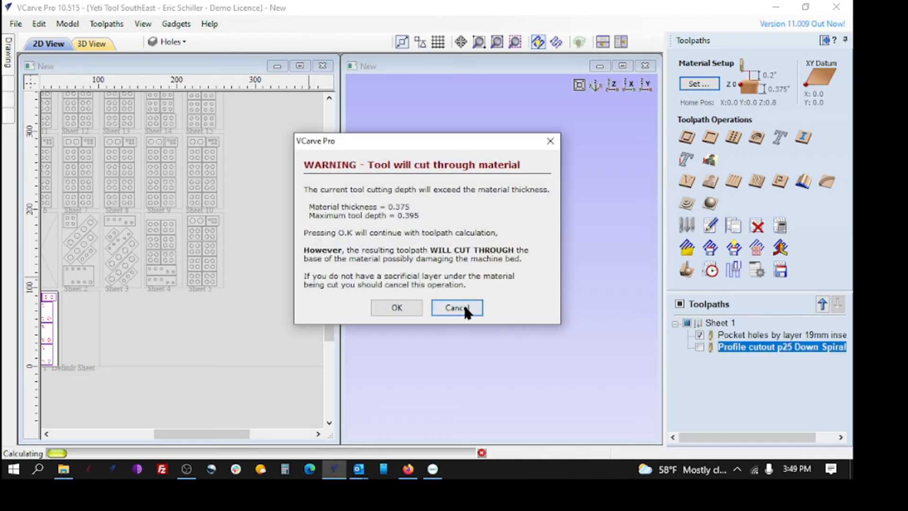
Accept cutting through the material for the template's pocket and profile toolpaths on each sheet, from Sheet 1 through Sheet 19
{"action": "left_click", "coordinate": [397, 308]}
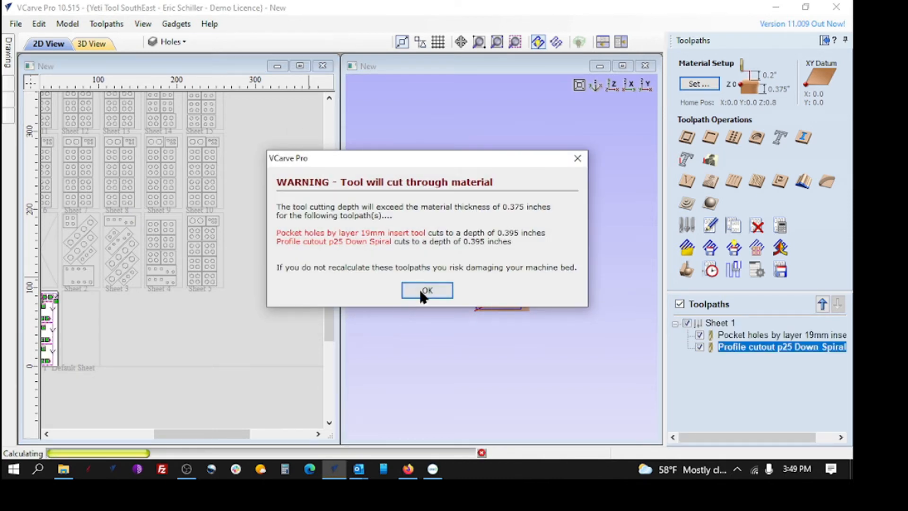
{"action": "left_click", "coordinate": [422, 287]}
{"action": "left_click", "coordinate": [396, 307]}
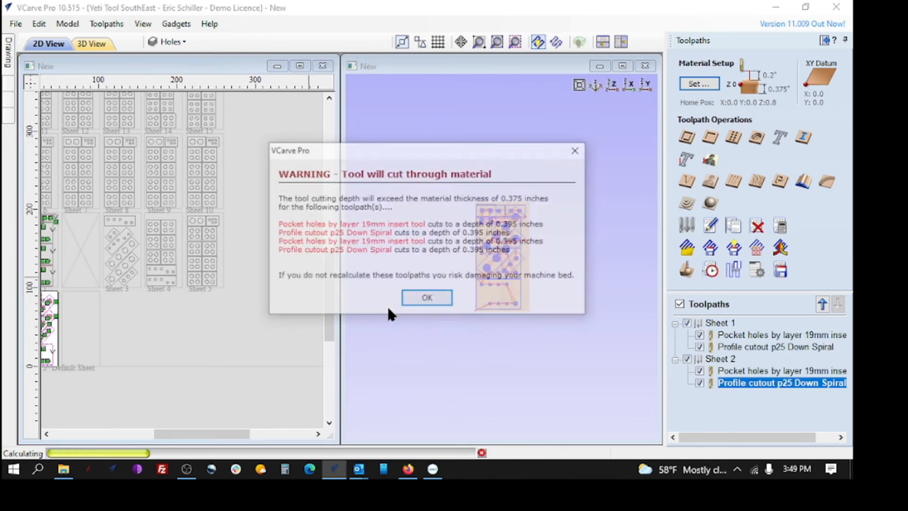
{"action": "left_click", "coordinate": [427, 297]}
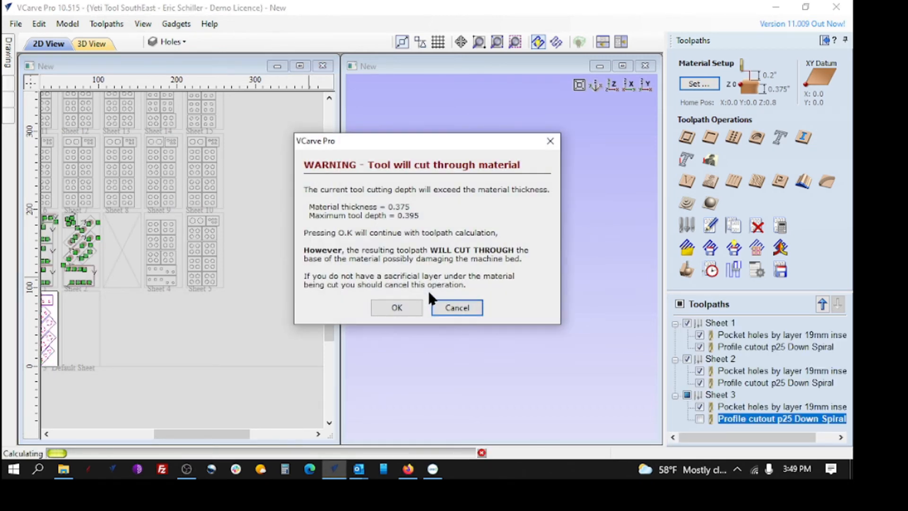
{"action": "left_click", "coordinate": [398, 305]}
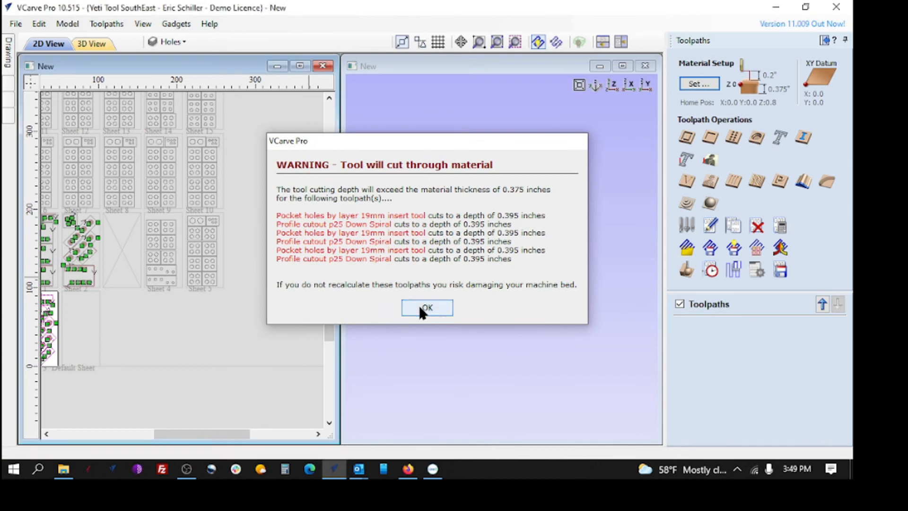
{"action": "left_click", "coordinate": [419, 306]}
{"action": "left_click", "coordinate": [418, 307]}
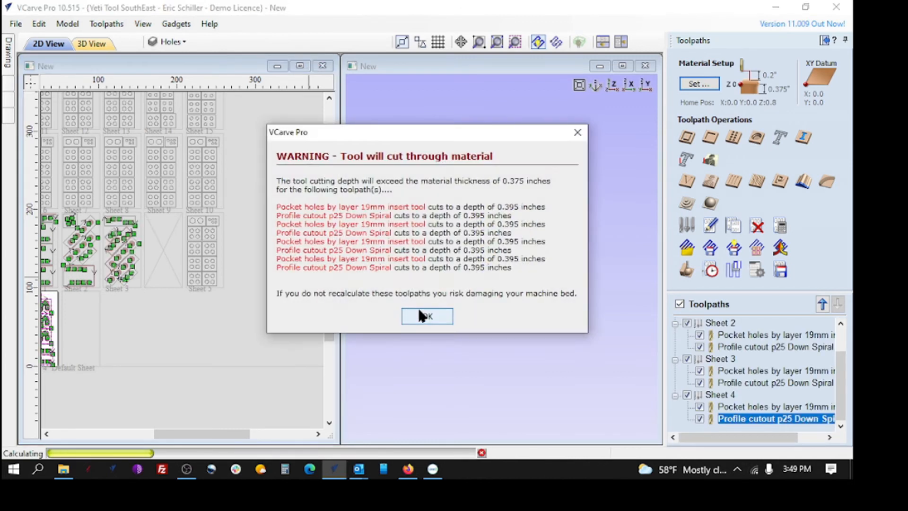
{"action": "left_click", "coordinate": [418, 307]}
{"action": "left_click", "coordinate": [417, 307]}
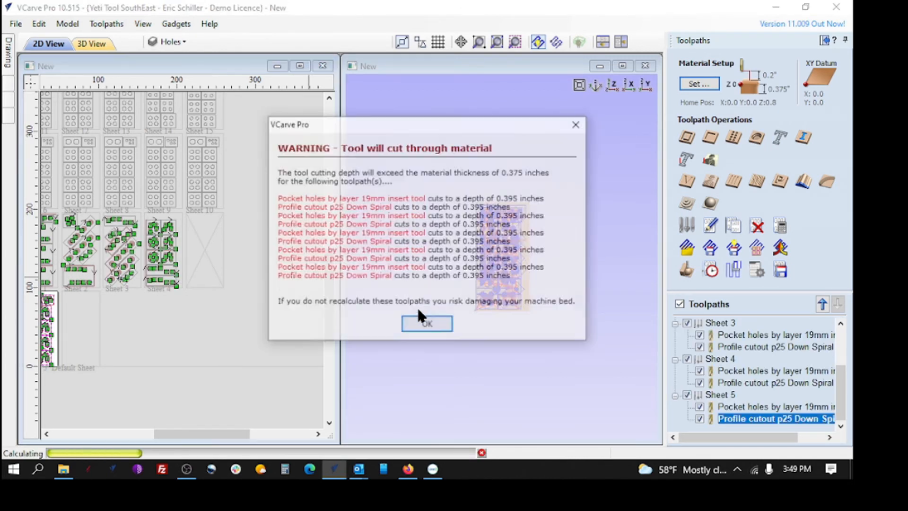
{"action": "left_click", "coordinate": [416, 323]}
{"action": "key", "text": "Return"}
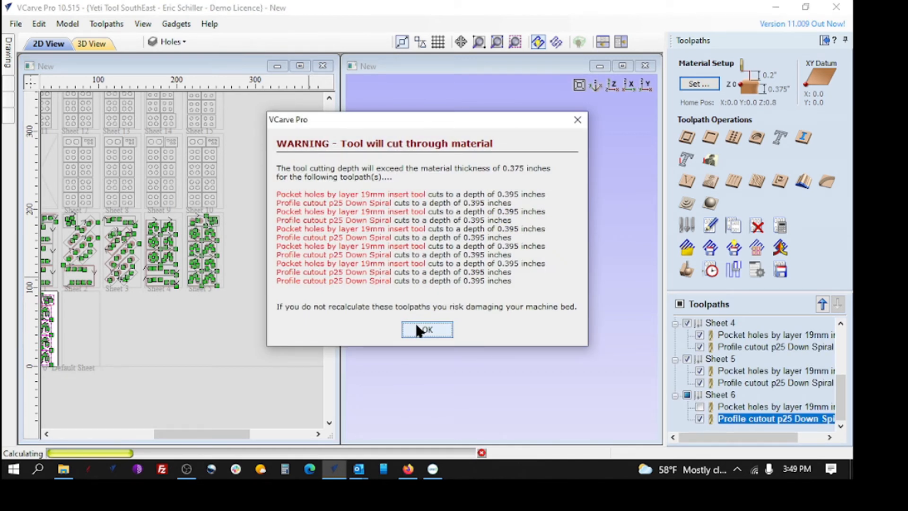
{"action": "left_click", "coordinate": [416, 327]}
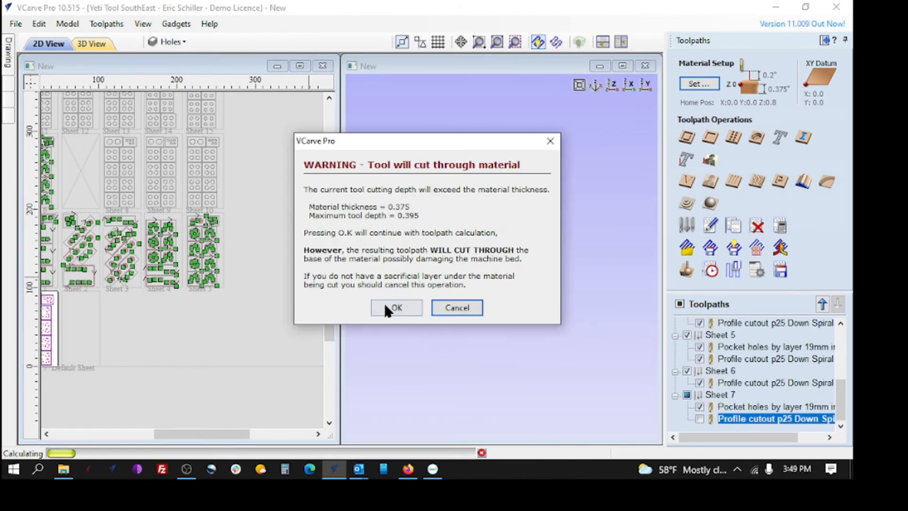
{"action": "left_click", "coordinate": [386, 305]}
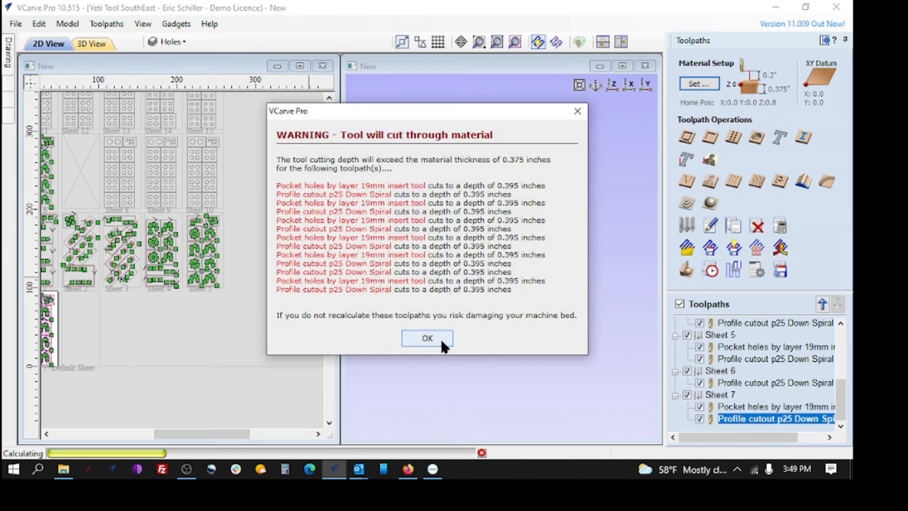
{"action": "left_click", "coordinate": [441, 339]}
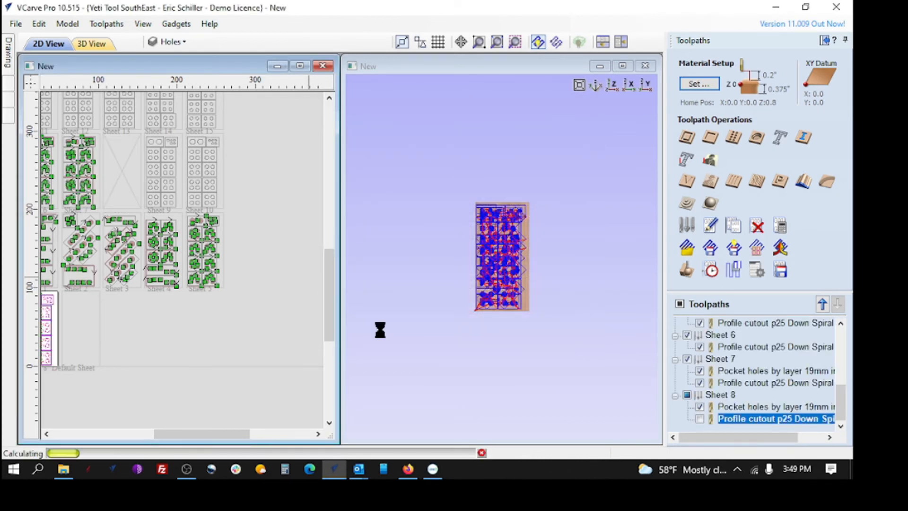
{"action": "left_click", "coordinate": [392, 306]}
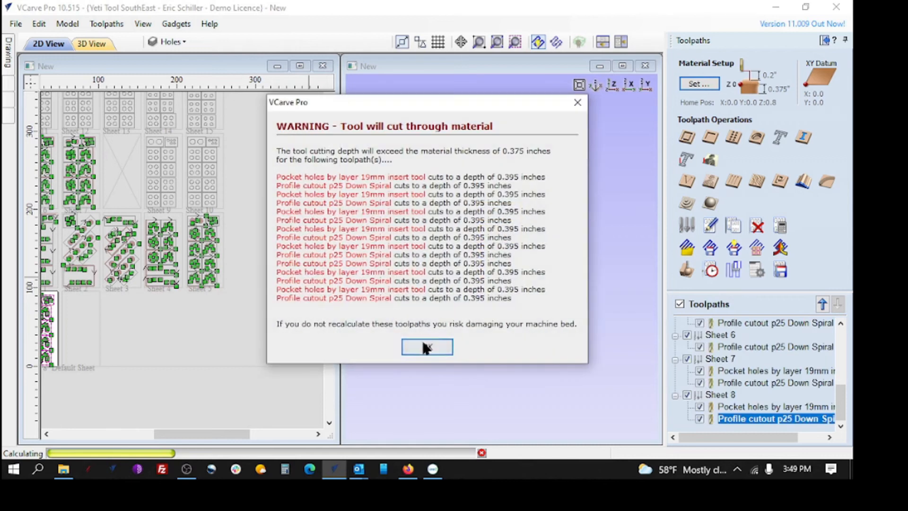
{"action": "left_click", "coordinate": [424, 344]}
{"action": "left_click", "coordinate": [393, 308]}
{"action": "left_click", "coordinate": [414, 354]}
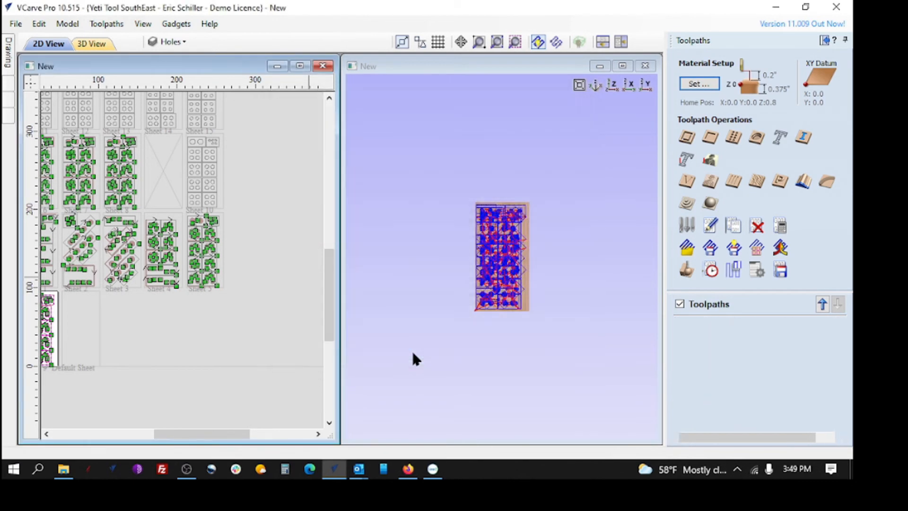
{"action": "left_click", "coordinate": [392, 308]}
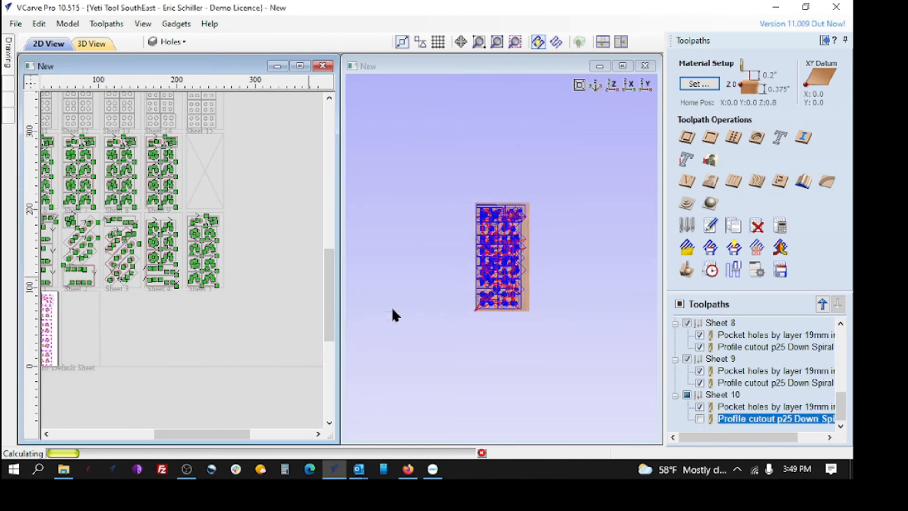
{"action": "left_click", "coordinate": [414, 356]}
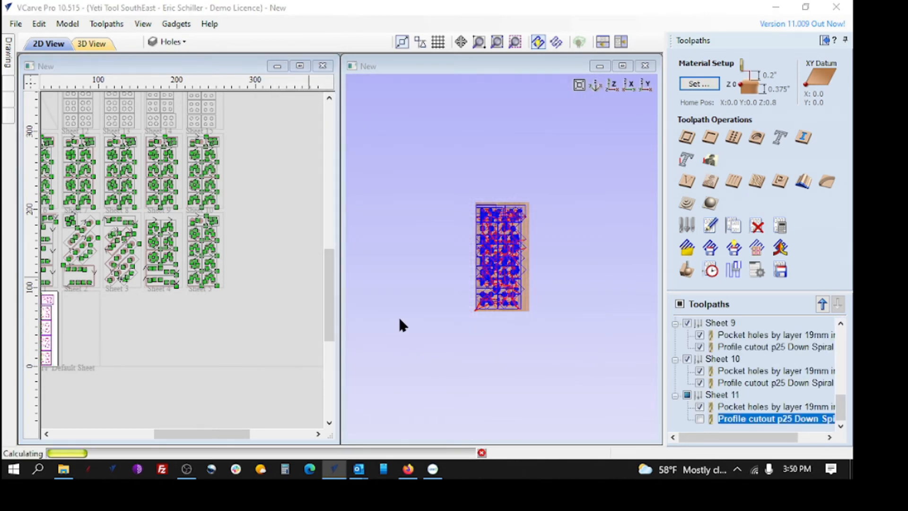
{"action": "left_click", "coordinate": [401, 307]}
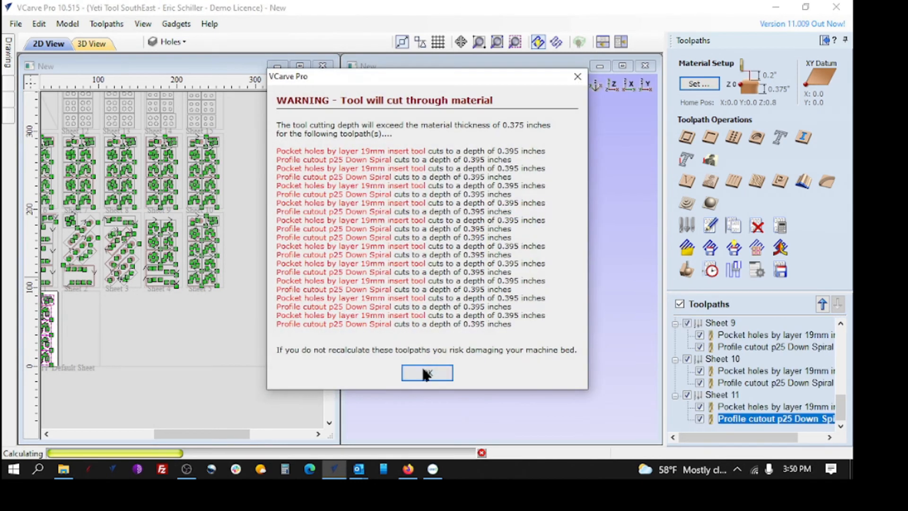
{"action": "left_click", "coordinate": [423, 369]}
{"action": "left_click", "coordinate": [393, 306]}
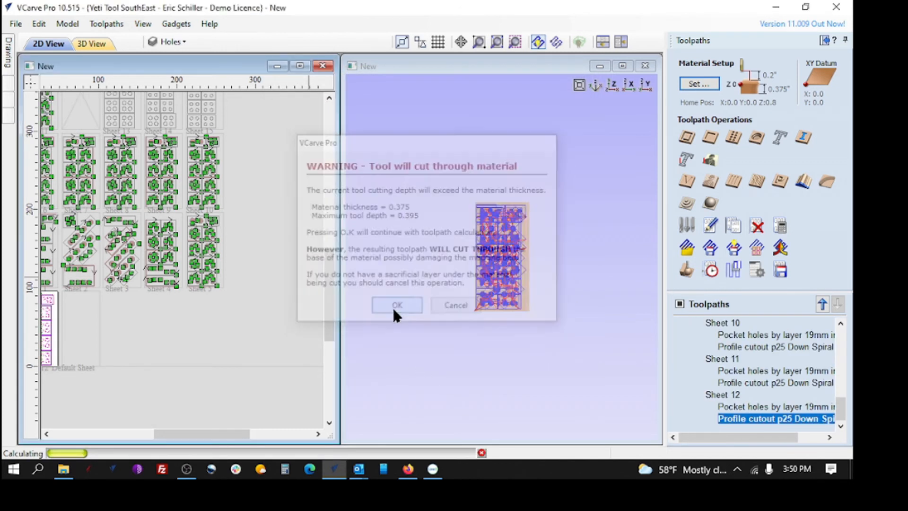
{"action": "left_click", "coordinate": [426, 381]}
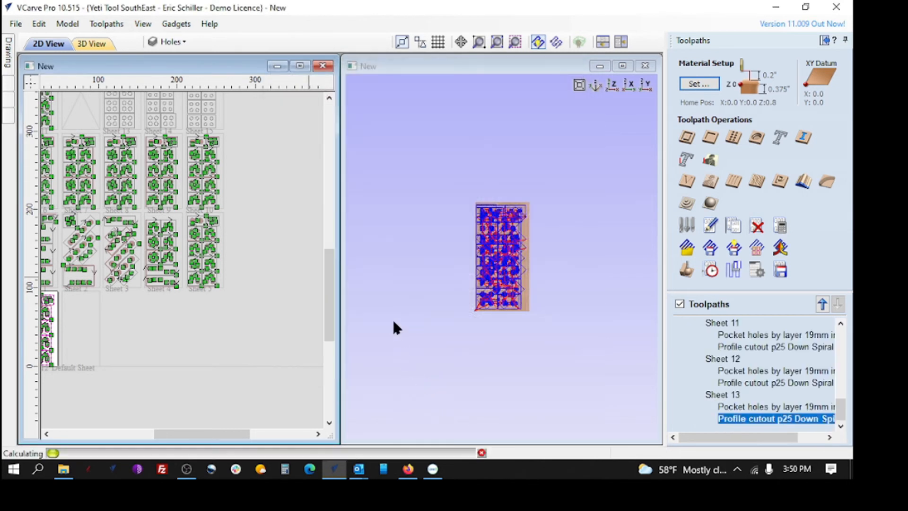
{"action": "left_click", "coordinate": [392, 308]}
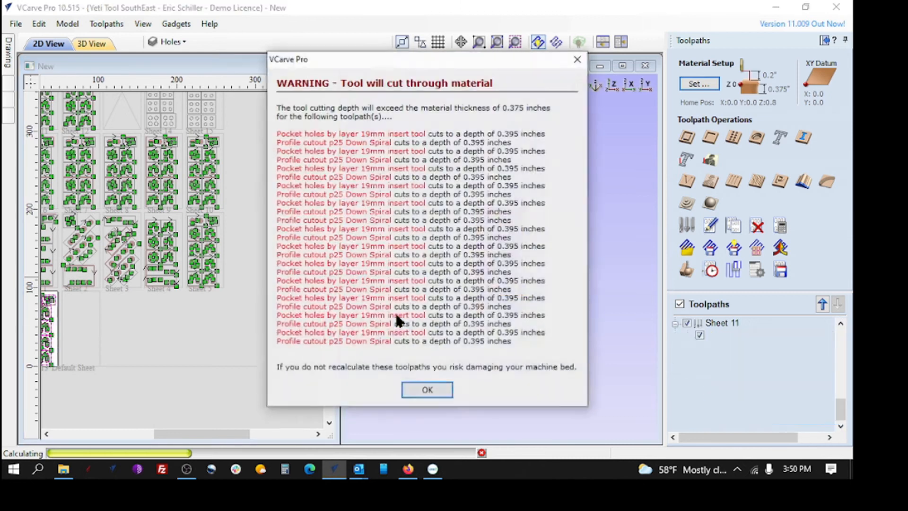
{"action": "left_click", "coordinate": [423, 384]}
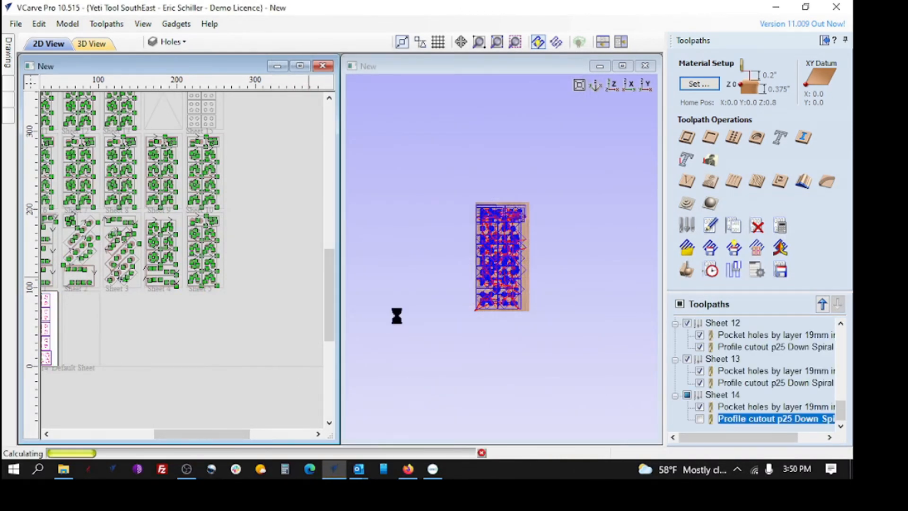
{"action": "left_click", "coordinate": [399, 308]}
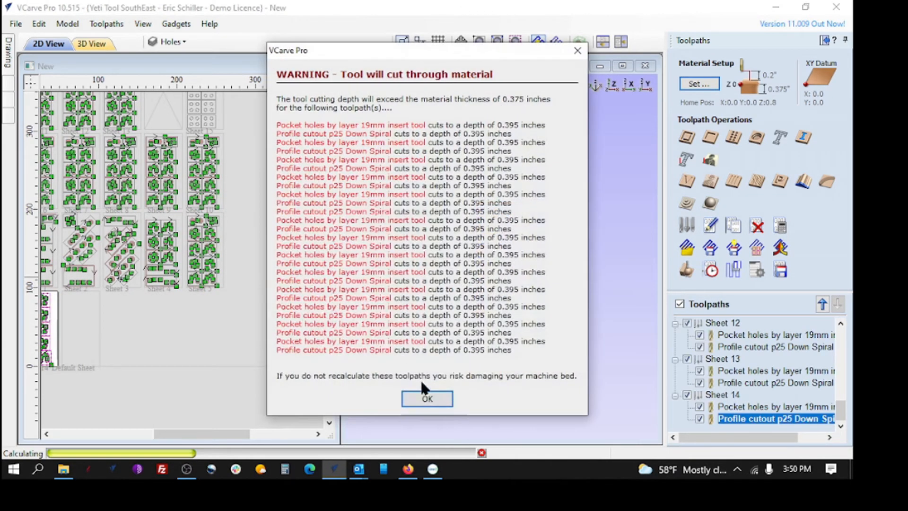
{"action": "left_click", "coordinate": [427, 398]}
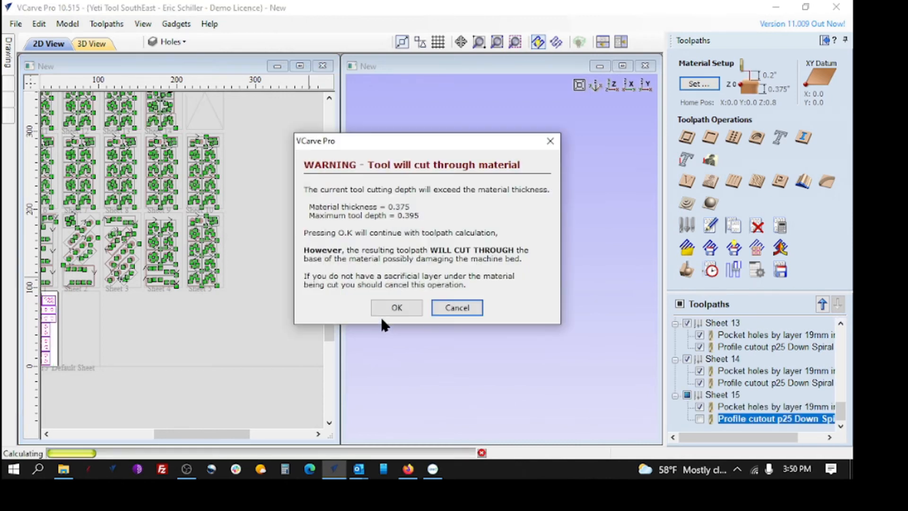
{"action": "left_click", "coordinate": [397, 308]}
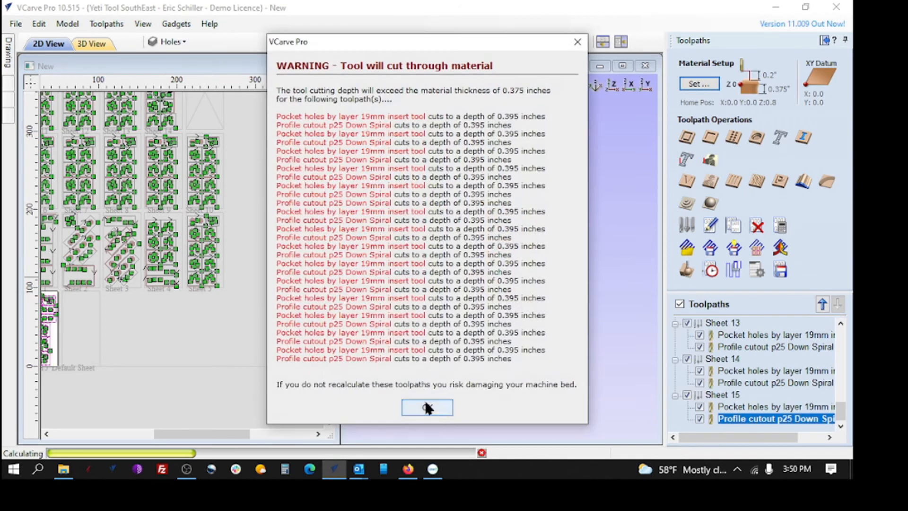
{"action": "left_click", "coordinate": [427, 405]}
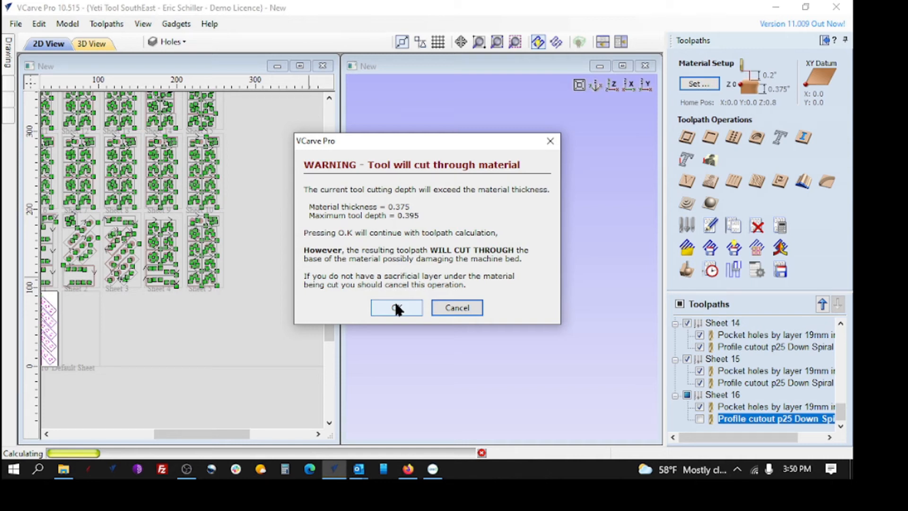
{"action": "left_click", "coordinate": [397, 308]}
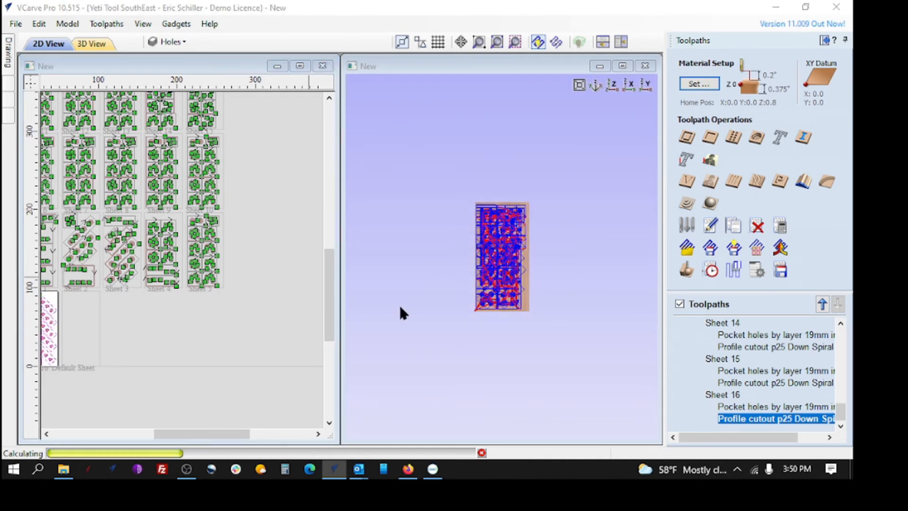
{"action": "left_click", "coordinate": [427, 410]}
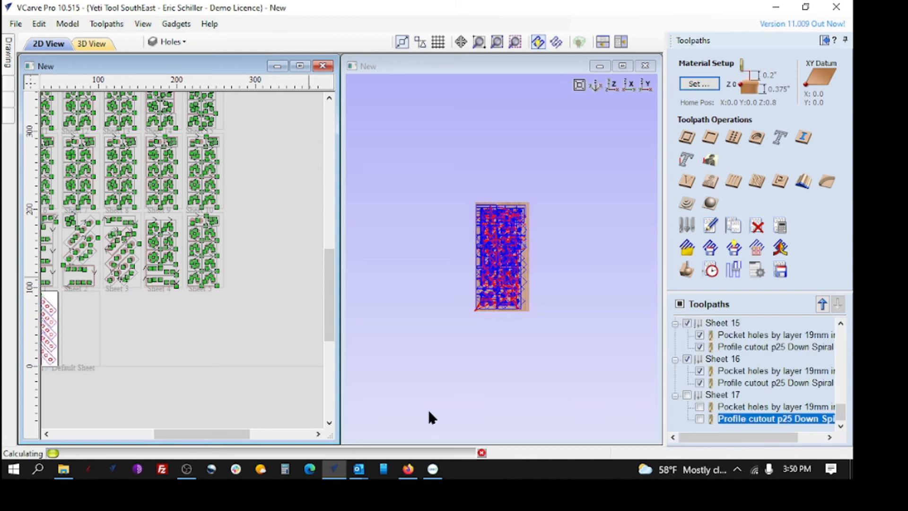
{"action": "left_click", "coordinate": [377, 303]}
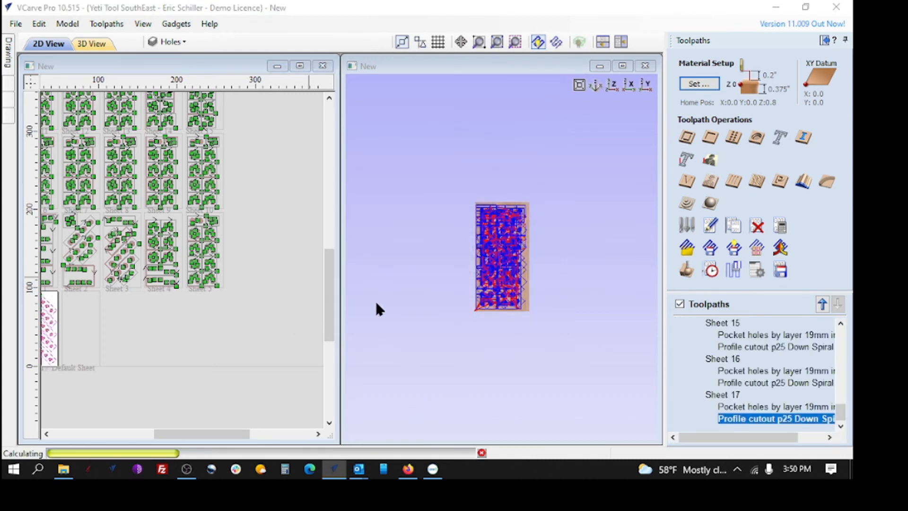
{"action": "left_click", "coordinate": [431, 423]}
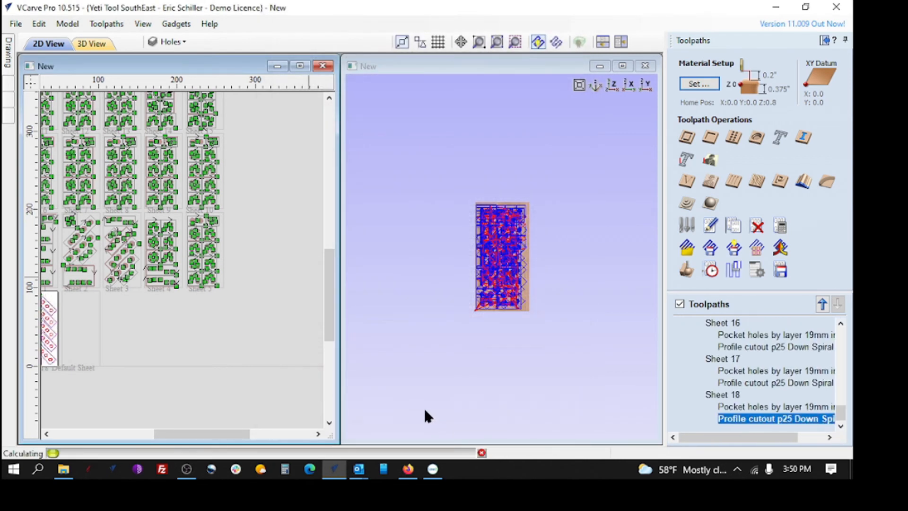
{"action": "left_click", "coordinate": [396, 306]}
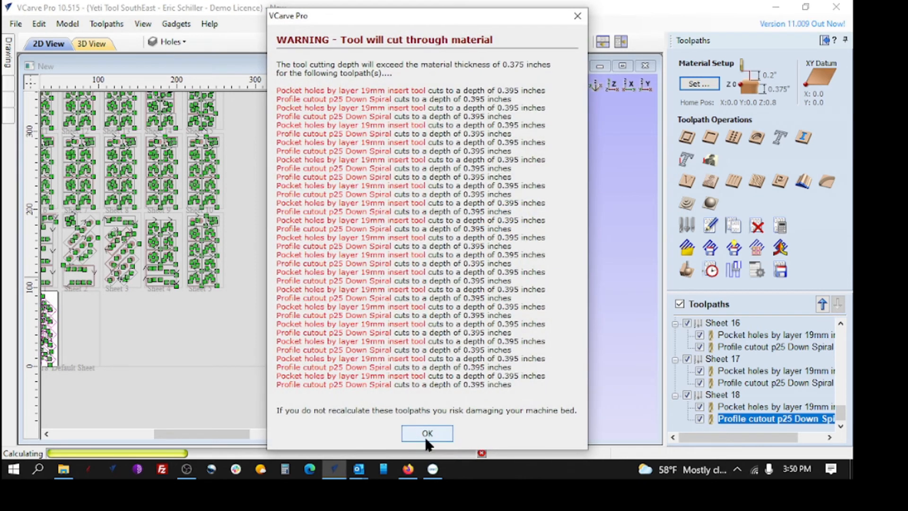
{"action": "left_click", "coordinate": [426, 439]}
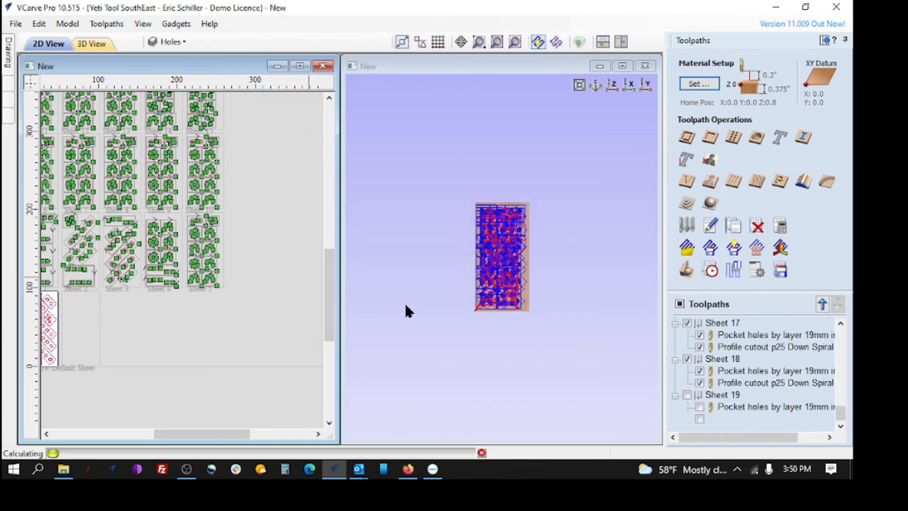
{"action": "left_click", "coordinate": [398, 306]}
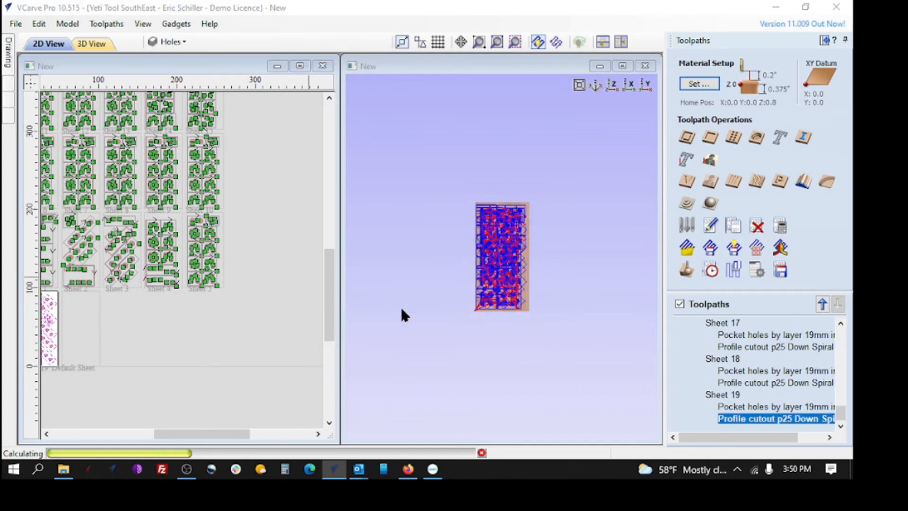
{"action": "left_click", "coordinate": [425, 441]}
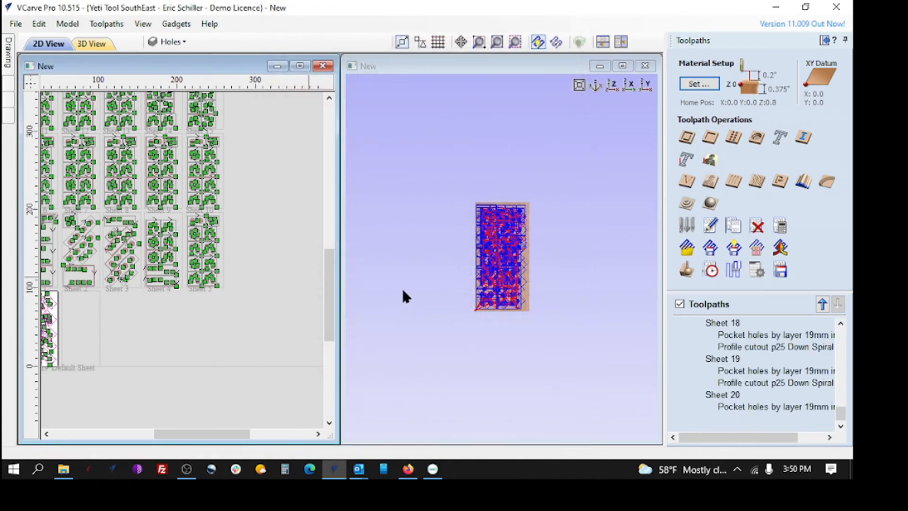
Accept cutting through the material for the template toolpaths on Sheet 20 and Sheet 21, then reposition the oversized warning
{"action": "left_click", "coordinate": [405, 306]}
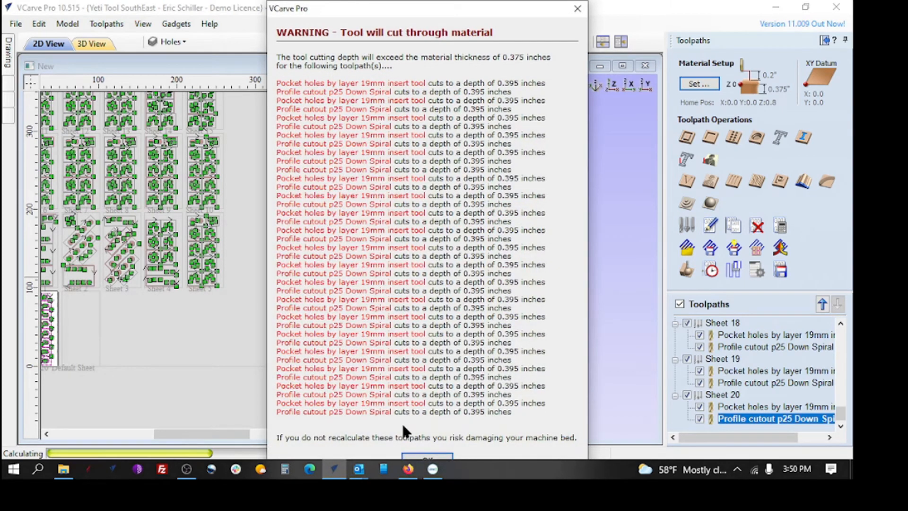
{"action": "left_click", "coordinate": [427, 457]}
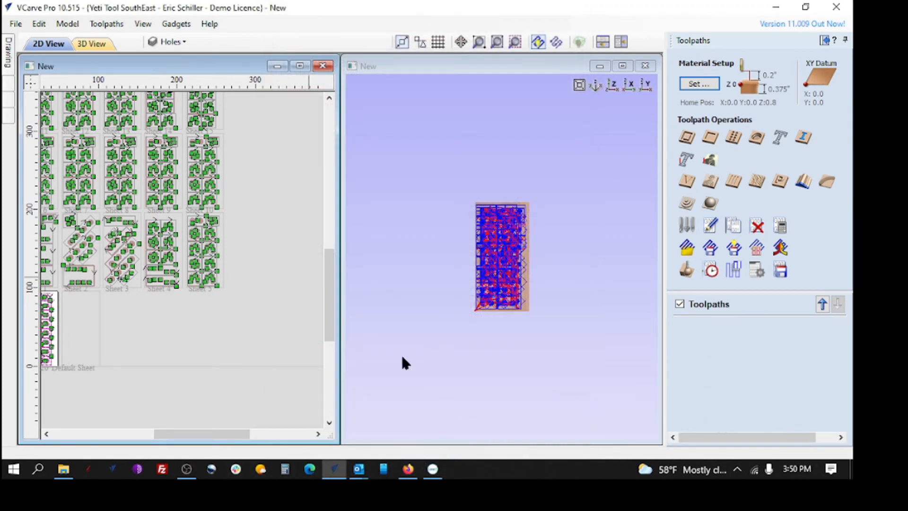
{"action": "left_click", "coordinate": [397, 307]}
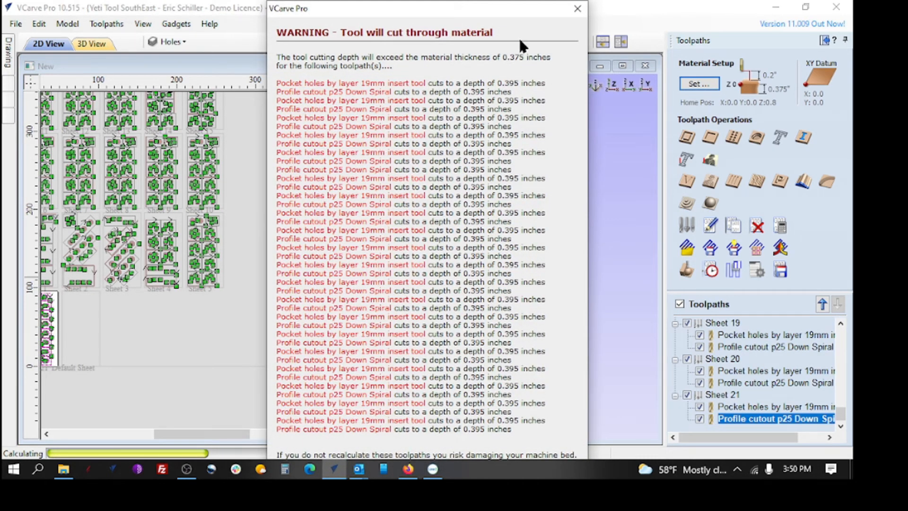
{"action": "left_click_drag", "start_coordinate": [458, 4], "coordinate": [399, 1]}
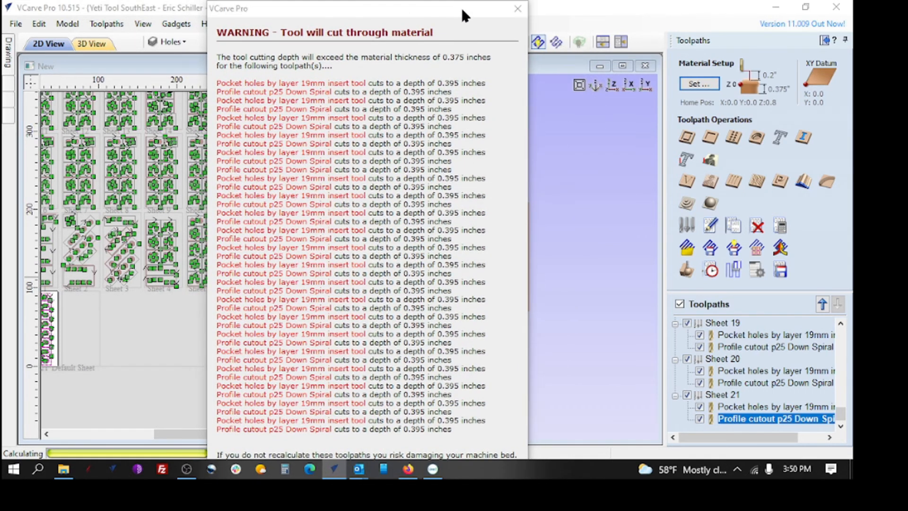
{"action": "left_click_drag", "start_coordinate": [463, 11], "coordinate": [532, 13]}
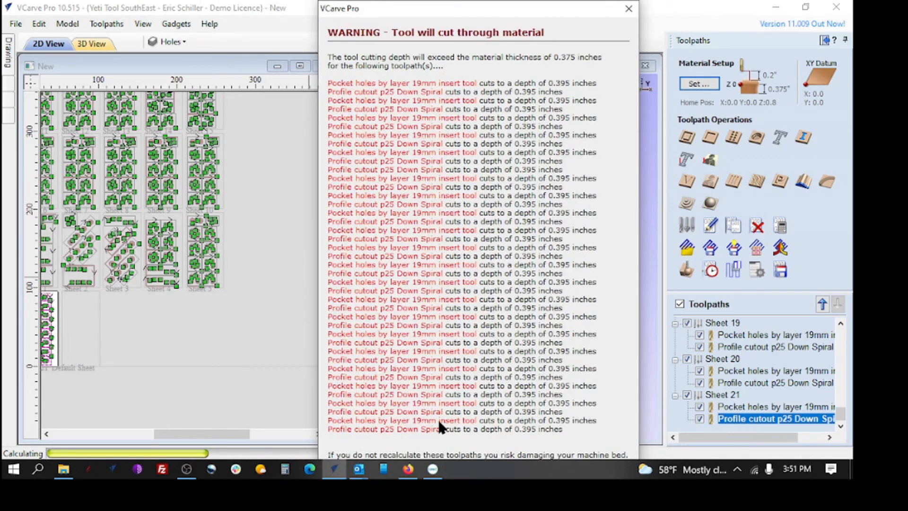
Turn on automatic hiding of the Windows taskbar in desktop mode and close the taskbar settings
{"action": "right_click", "coordinate": [524, 471]}
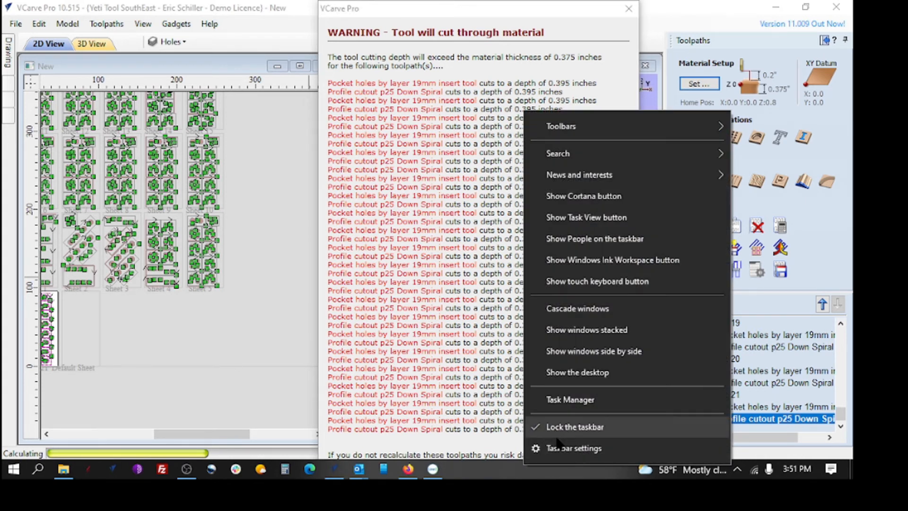
{"action": "left_click", "coordinate": [567, 449]}
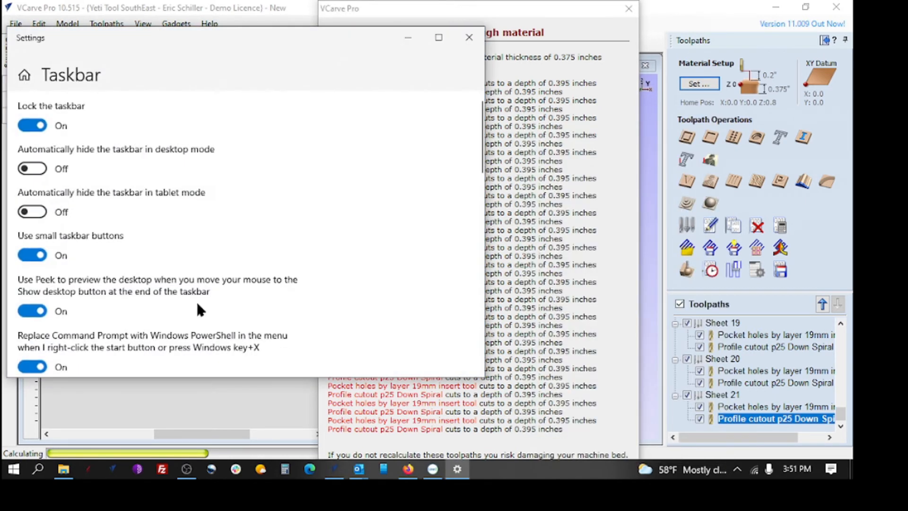
{"action": "left_click", "coordinate": [32, 169]}
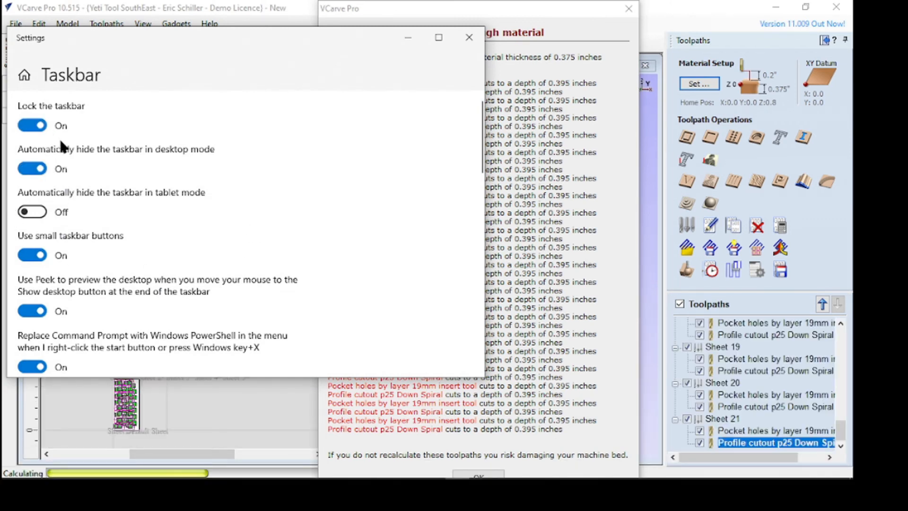
{"action": "left_click", "coordinate": [468, 37]}
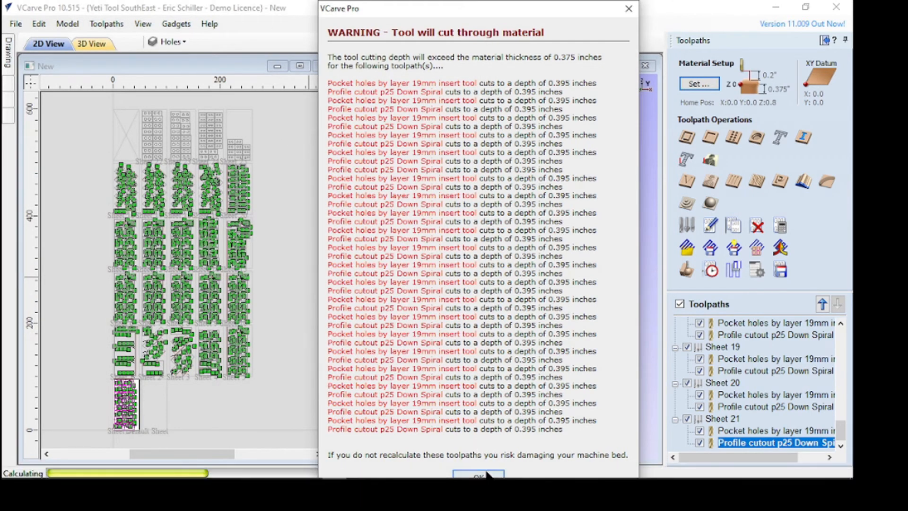
Acknowledge the remaining Sheet 21 cut-through warning and accept cutting through the material for the toolpaths on Sheet 22
{"action": "left_click", "coordinate": [487, 474]}
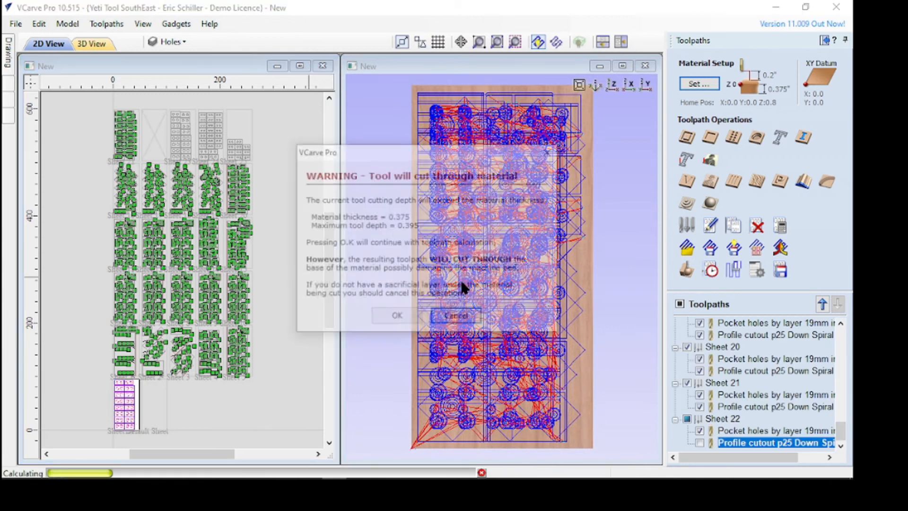
{"action": "left_click", "coordinate": [397, 315]}
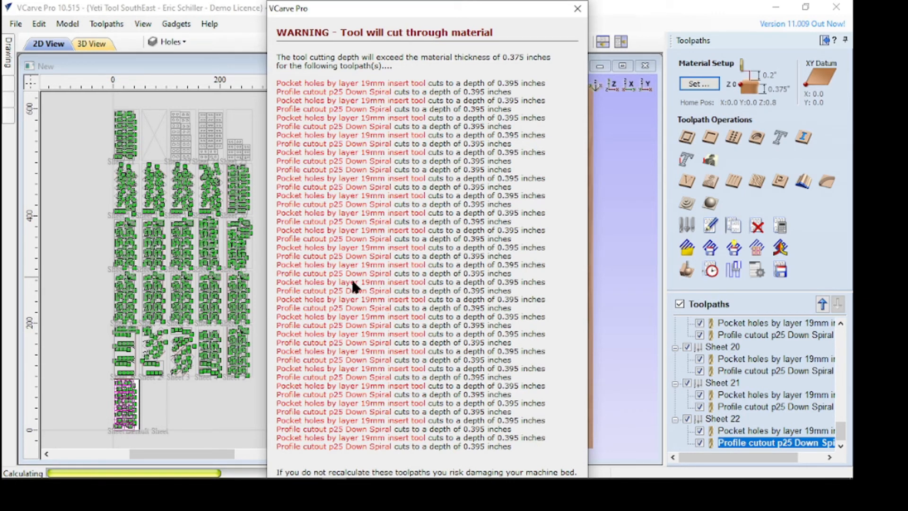
{"action": "left_click_drag", "start_coordinate": [386, 16], "coordinate": [376, 6]}
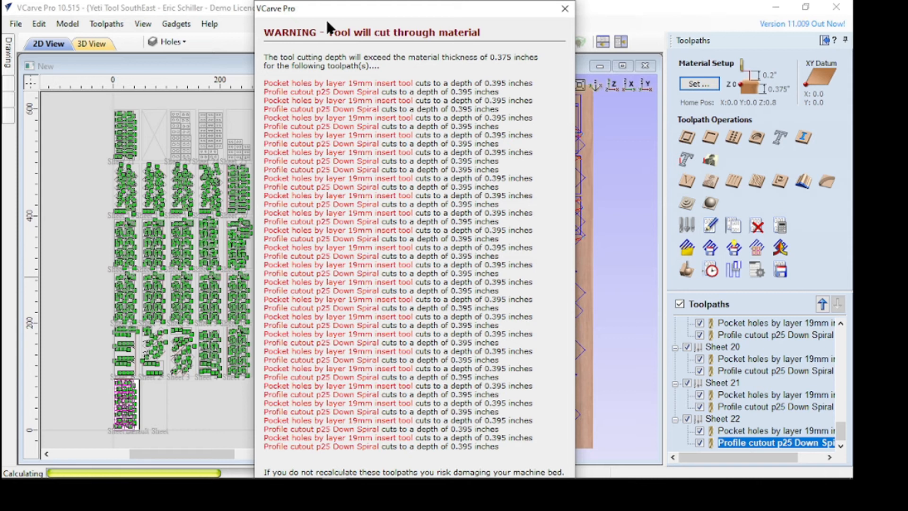
{"action": "left_click_drag", "start_coordinate": [346, 13], "coordinate": [344, 1]}
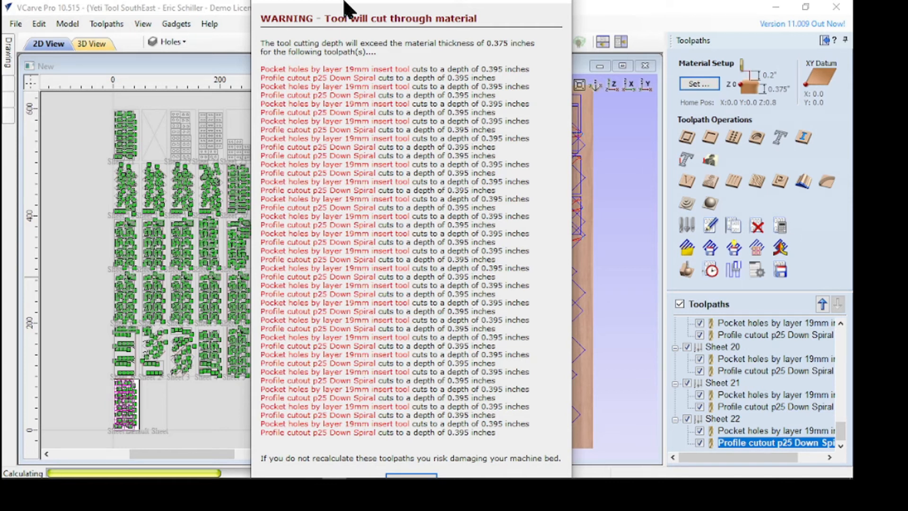
{"action": "left_click_drag", "start_coordinate": [344, 1], "coordinate": [347, 4]}
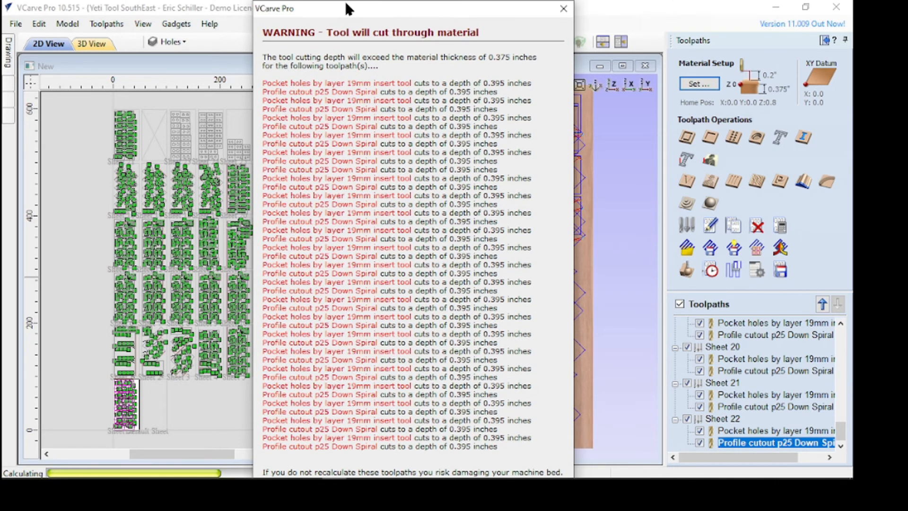
{"action": "key", "text": "Return"}
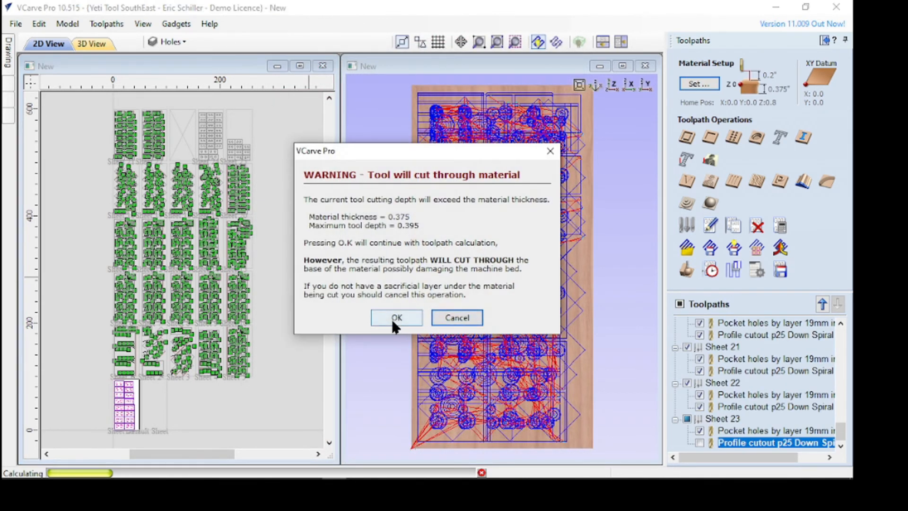
Accept cutting through the material for the pocket and profile toolpaths on Sheet 23, Sheet 24 and Sheet 25
{"action": "left_click", "coordinate": [393, 317]}
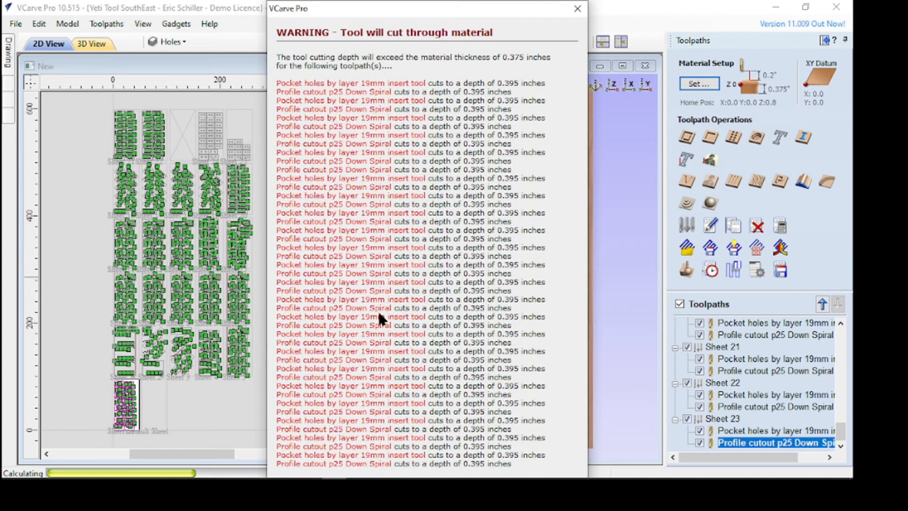
{"action": "key", "text": "Return"}
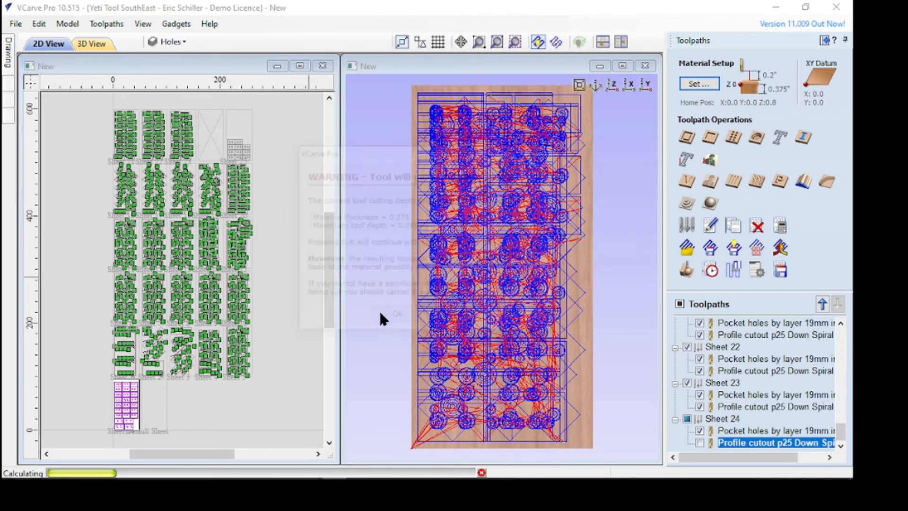
{"action": "left_click", "coordinate": [385, 316]}
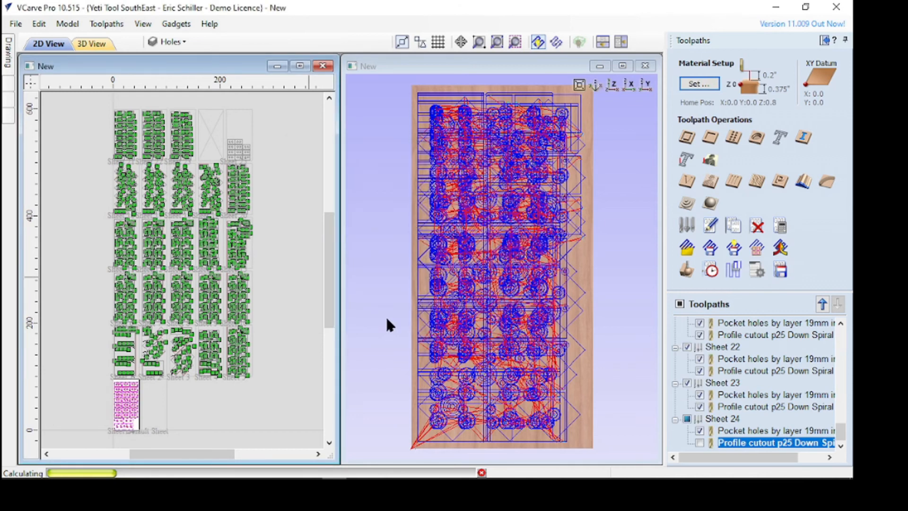
{"action": "key", "text": "Return"}
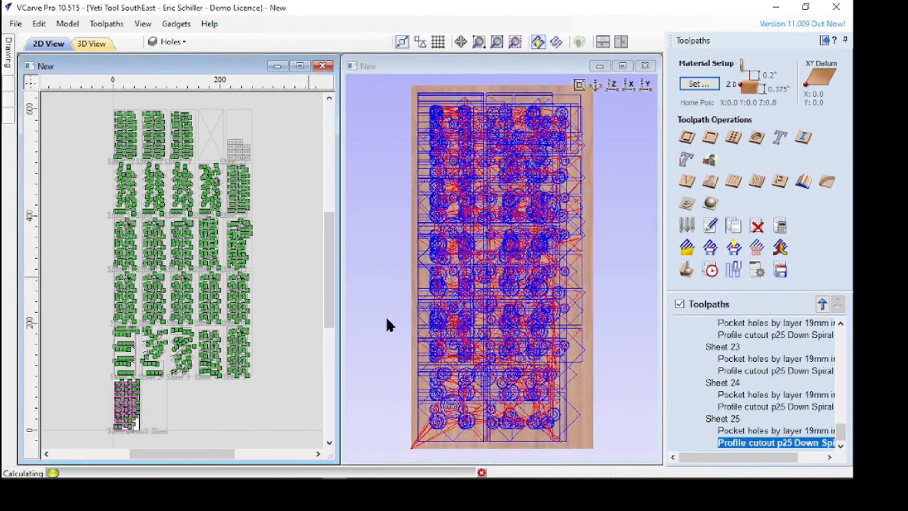
{"action": "left_click", "coordinate": [387, 318]}
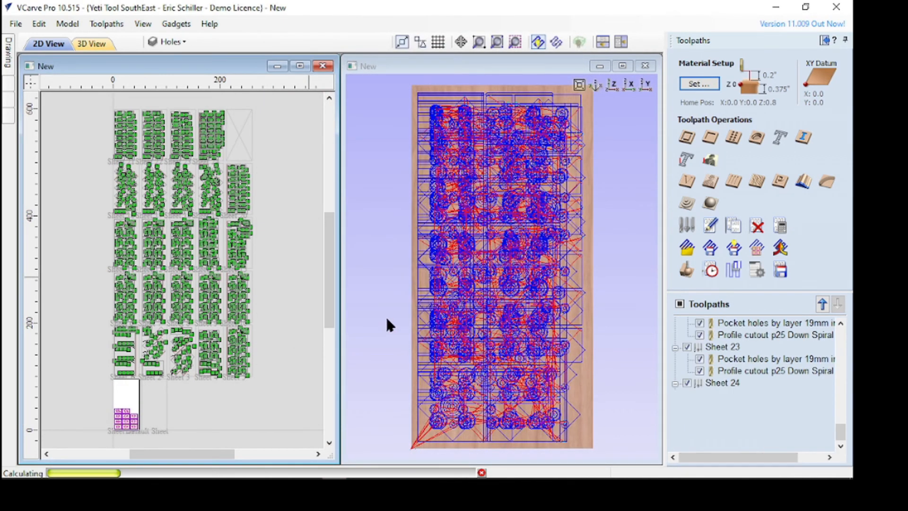
{"action": "key", "text": "Return"}
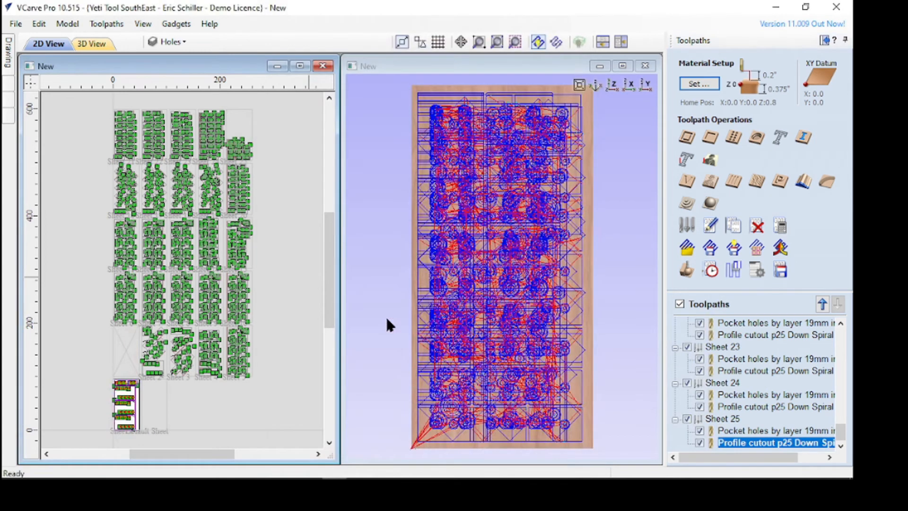
Display only Sheet 22's pocket and profile toolpaths and inspect them in the 3D view
{"action": "left_click", "coordinate": [639, 239]}
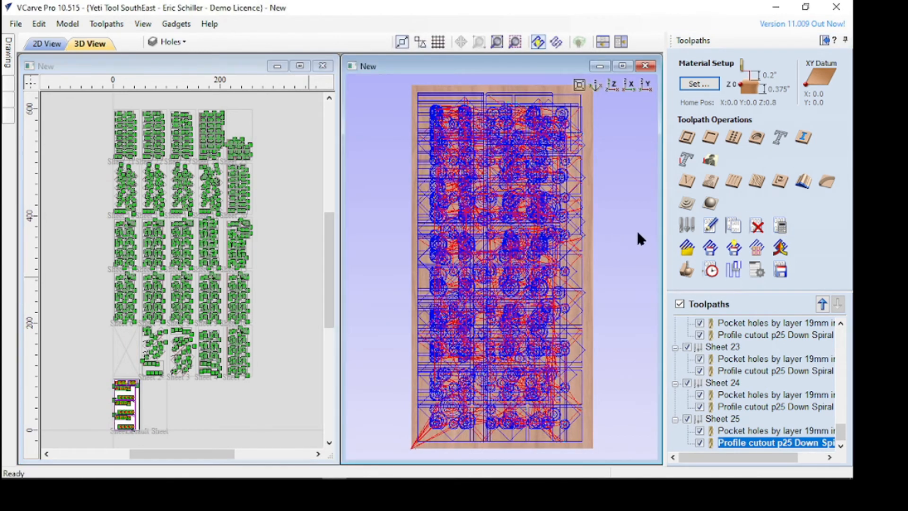
{"action": "left_click", "coordinate": [320, 235]}
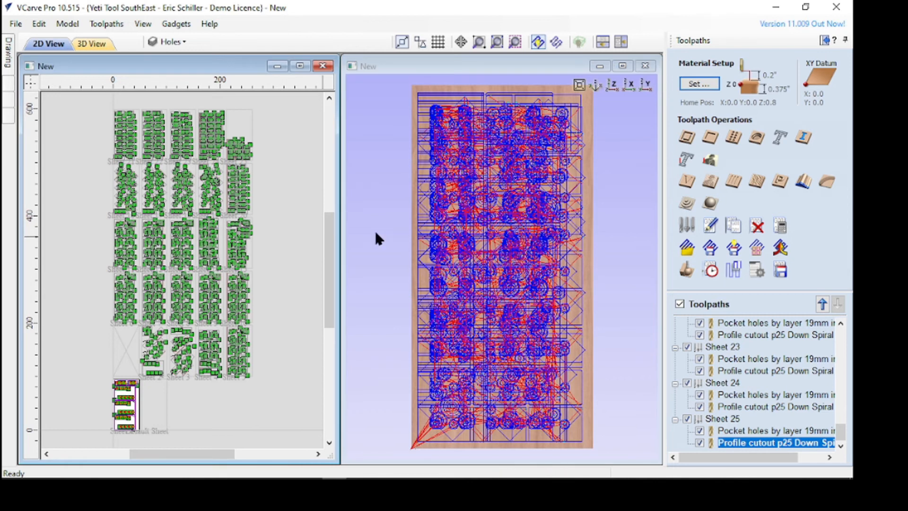
{"action": "left_click", "coordinate": [680, 304]}
{"action": "left_click", "coordinate": [699, 322]}
{"action": "left_click", "coordinate": [699, 335]}
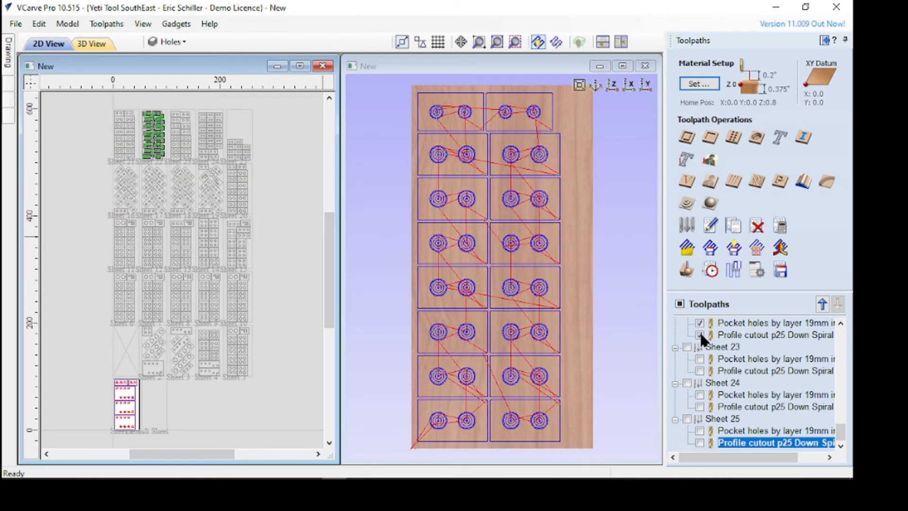
{"action": "scroll", "coordinate": [561, 167], "scroll_direction": "up", "scroll_amount": 3}
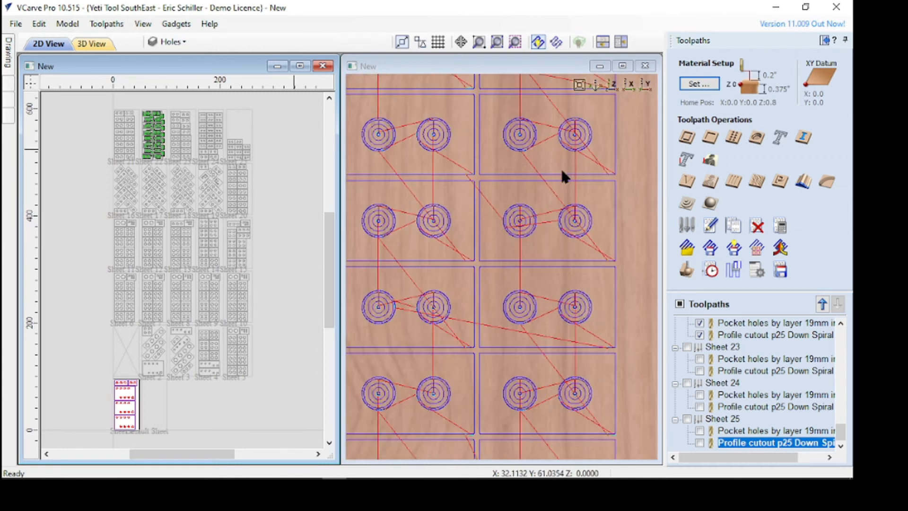
{"action": "scroll", "coordinate": [568, 199], "scroll_direction": "down", "scroll_amount": 4}
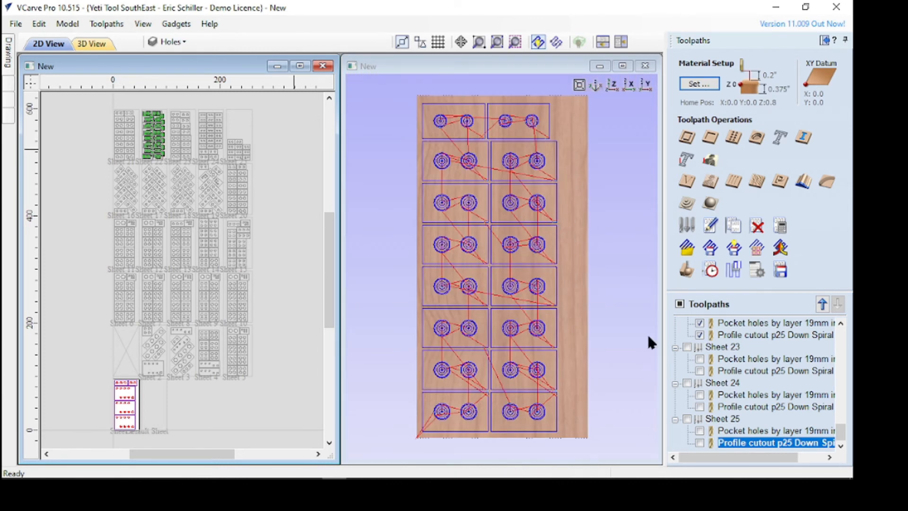
Hide Sheet 22's toolpaths and display only the pocket and profile toolpaths of Sheet 23 for inspection
{"action": "left_click", "coordinate": [699, 334]}
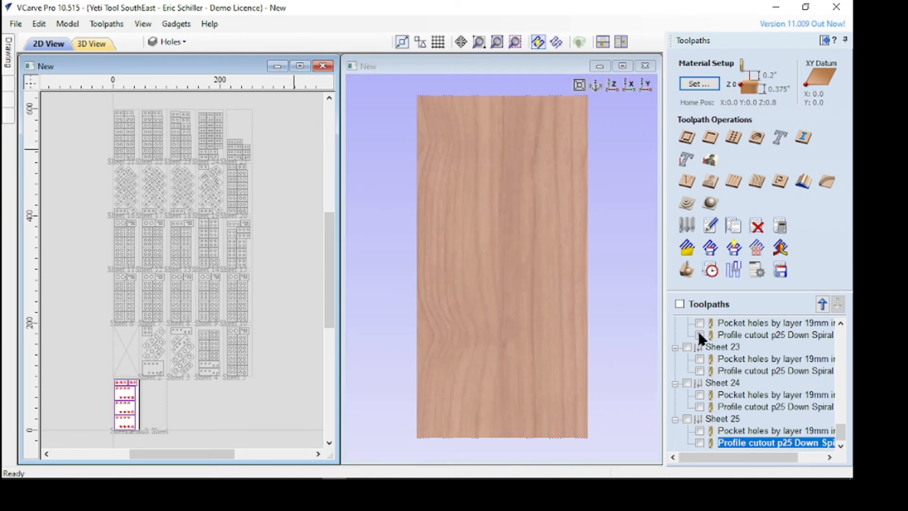
{"action": "left_click", "coordinate": [700, 359]}
{"action": "left_click", "coordinate": [700, 370]}
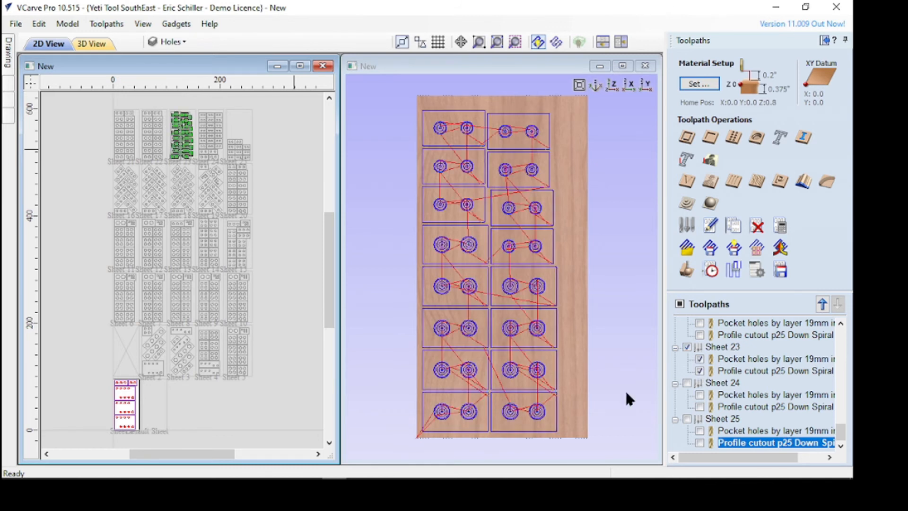
{"action": "left_click", "coordinate": [618, 358]}
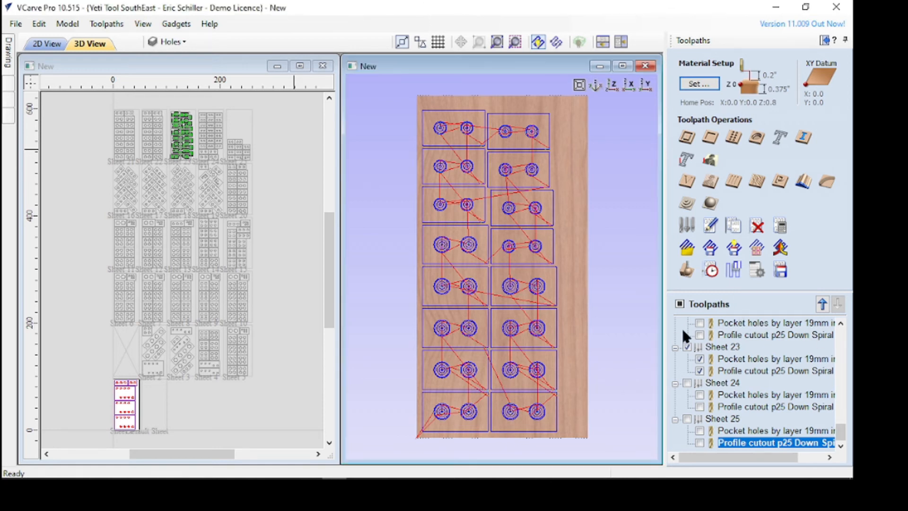
Show the toolpaths of all sheets and review the Save Toolpaths options for them, without saving
{"action": "left_click", "coordinate": [680, 304]}
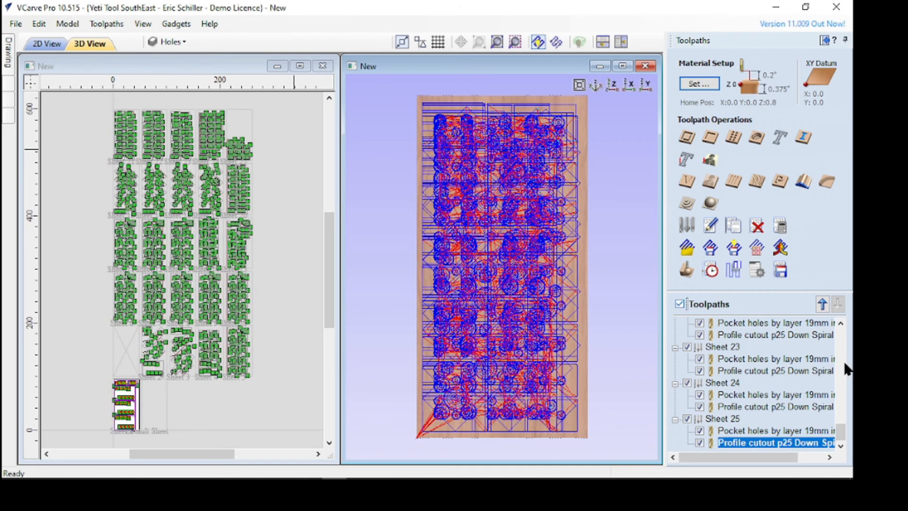
{"action": "left_click_drag", "start_coordinate": [842, 431], "coordinate": [834, 299]}
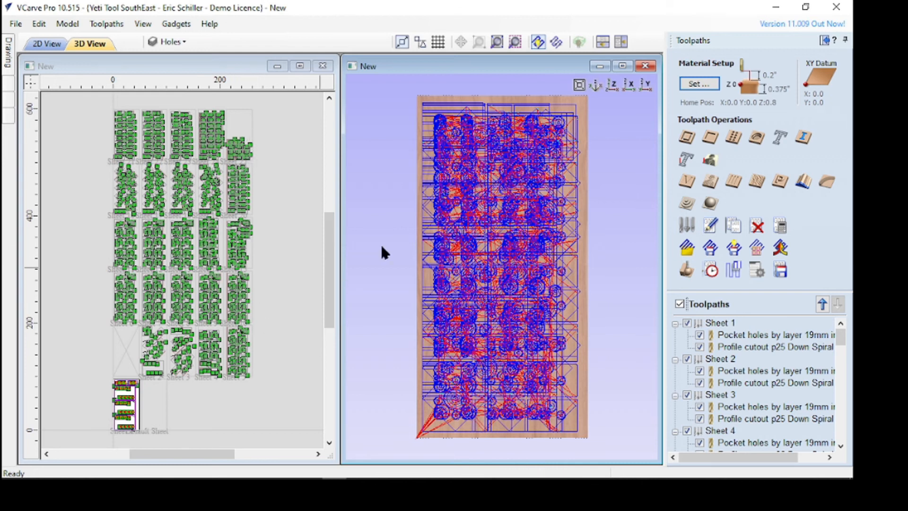
{"action": "left_click", "coordinate": [780, 271]}
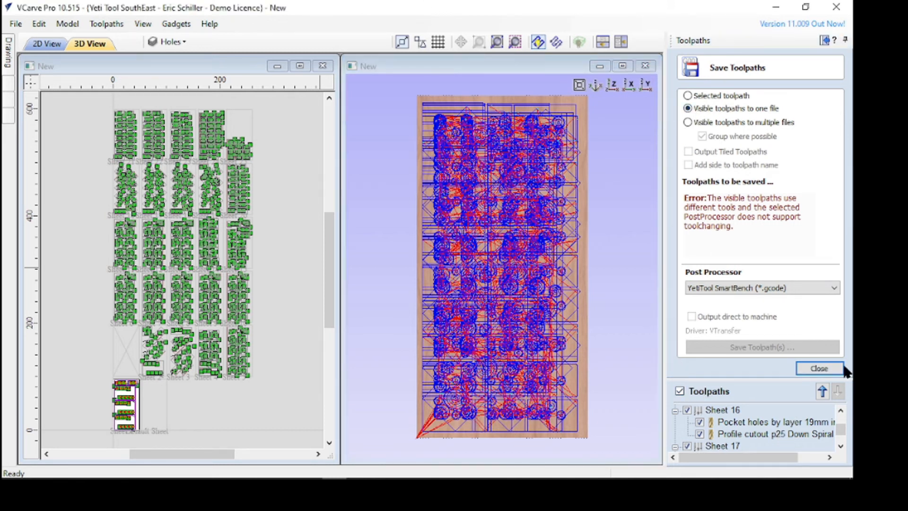
{"action": "left_click", "coordinate": [804, 371]}
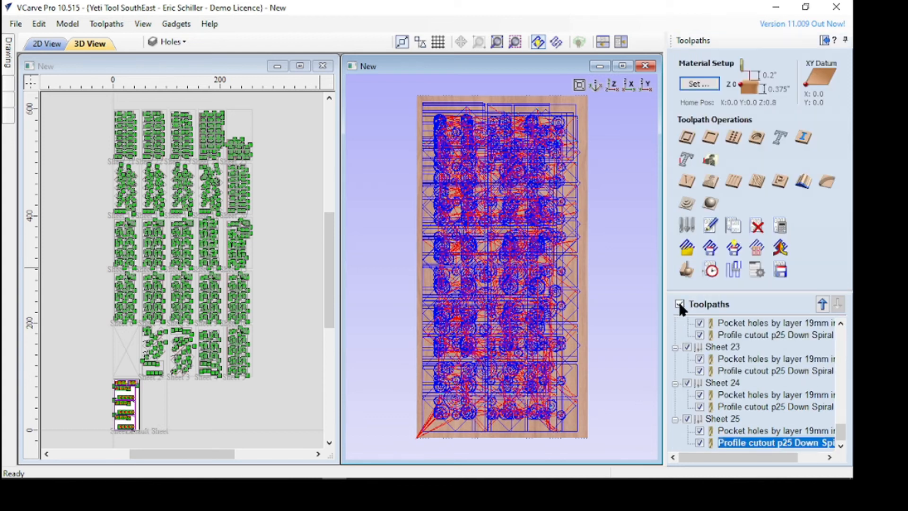
Hide all toolpaths and display only Sheet 1's pocket holes toolpath
{"action": "left_click_drag", "start_coordinate": [840, 433], "coordinate": [838, 330]}
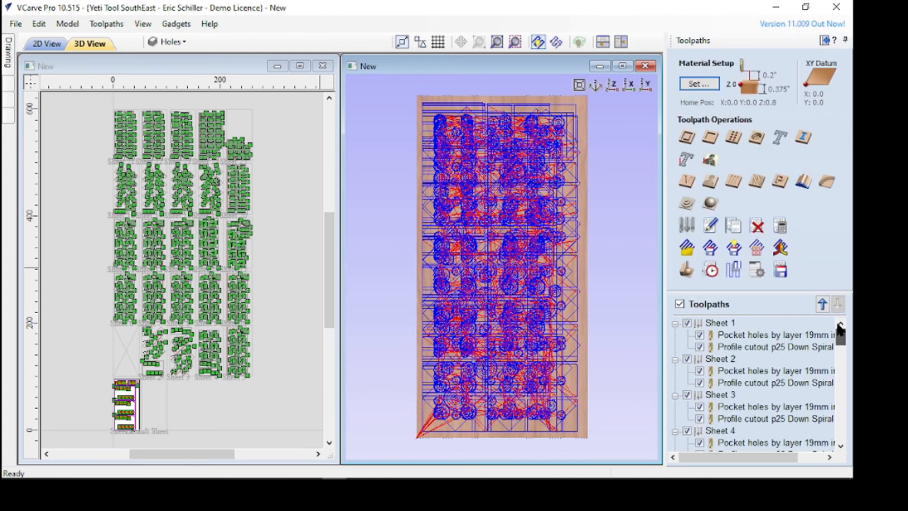
{"action": "left_click", "coordinate": [680, 303]}
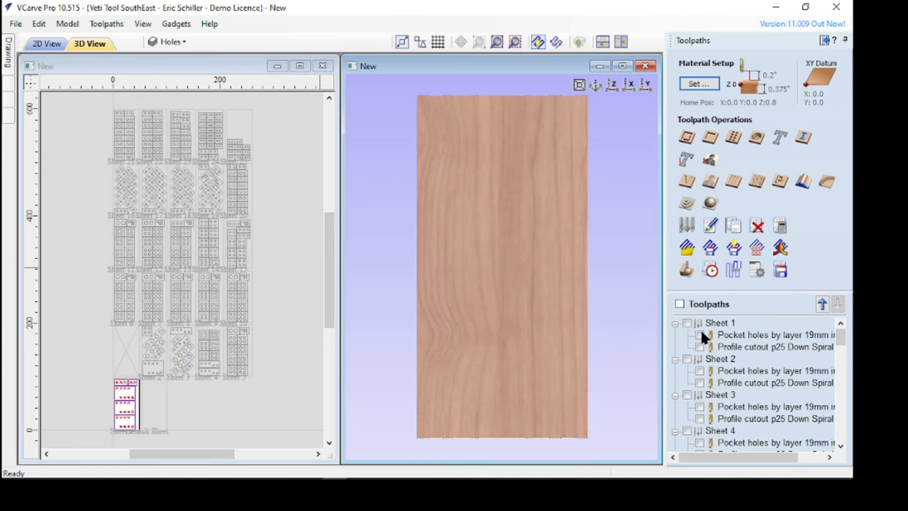
{"action": "left_click", "coordinate": [700, 335]}
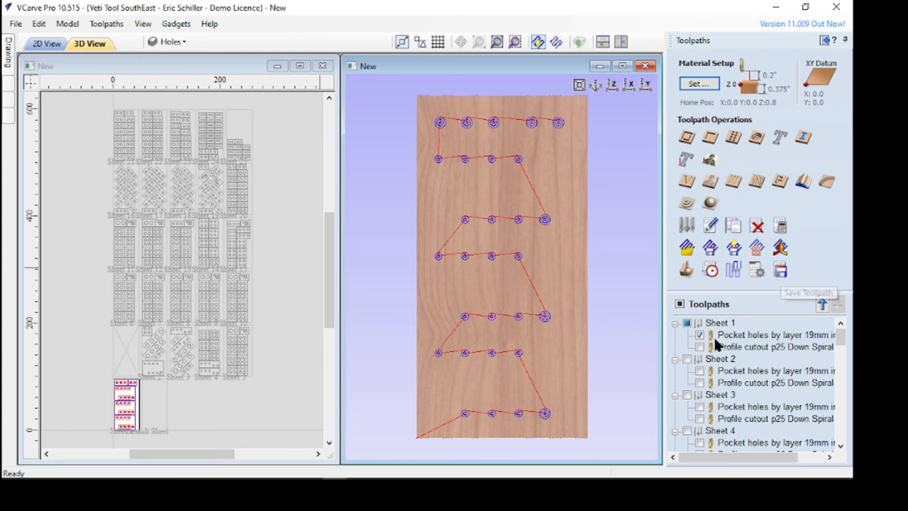
Start saving the visible toolpath to one file and create and open a "Spacer Job" folder on the Desktop for it
{"action": "left_click", "coordinate": [780, 270]}
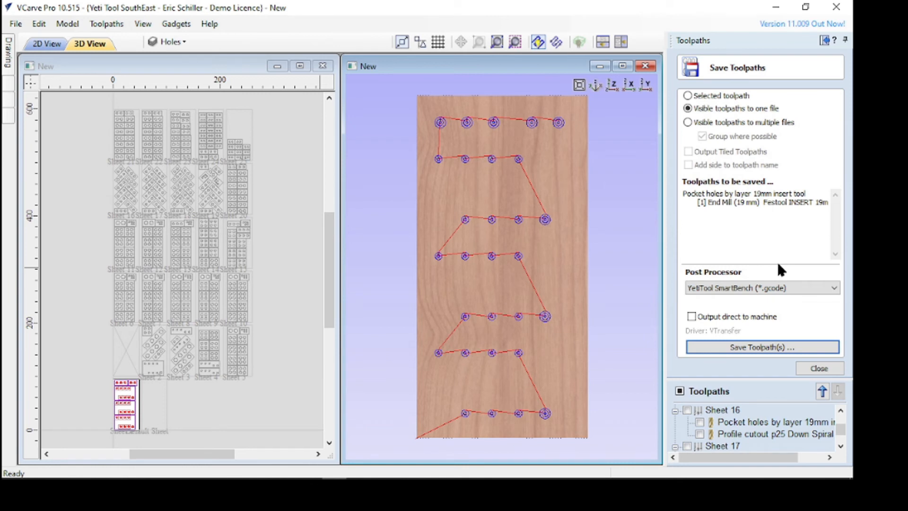
{"action": "left_click", "coordinate": [753, 341]}
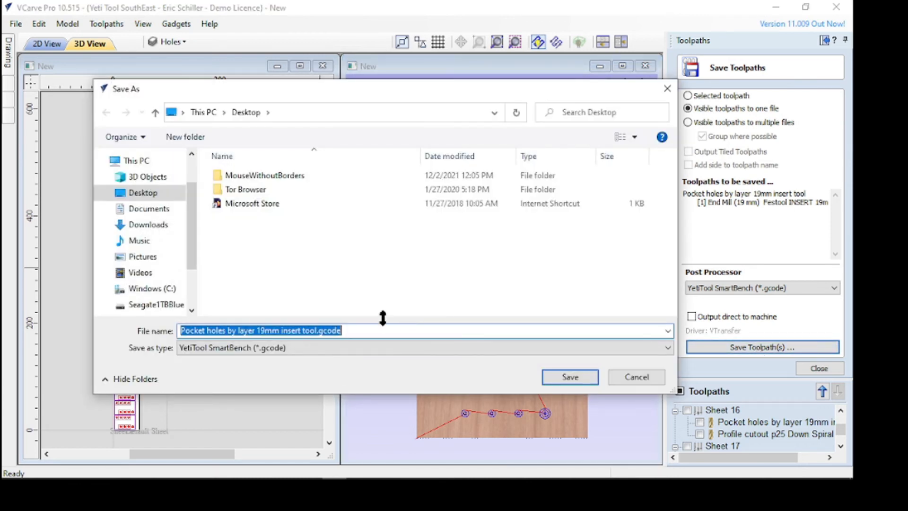
{"action": "right_click", "coordinate": [220, 241]}
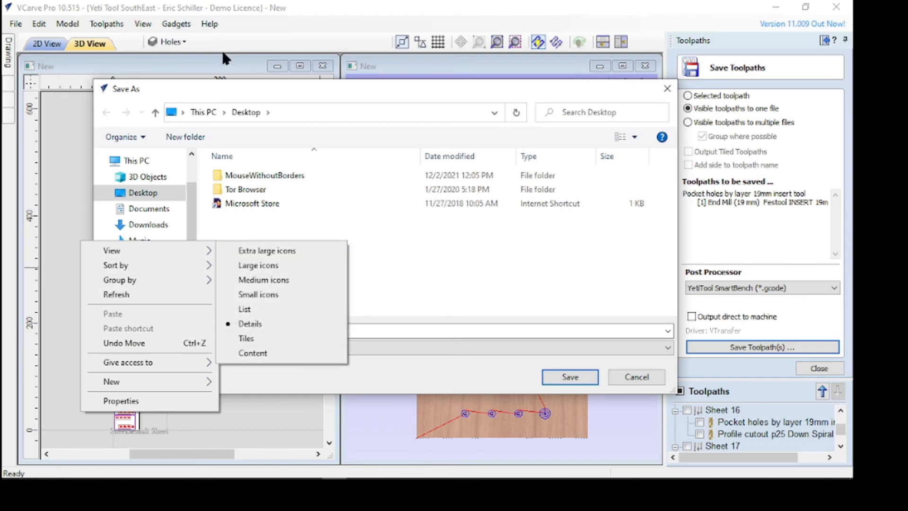
{"action": "left_click", "coordinate": [187, 137]}
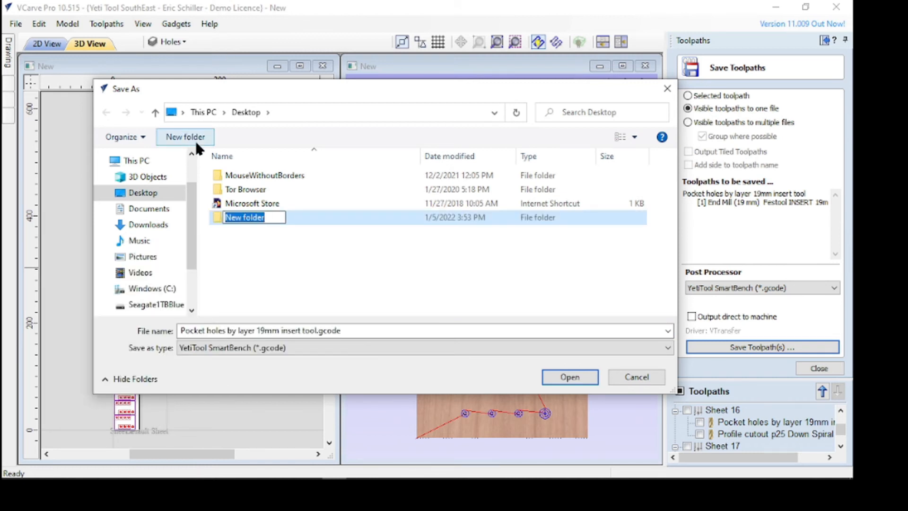
{"action": "type", "text": "Spac"}
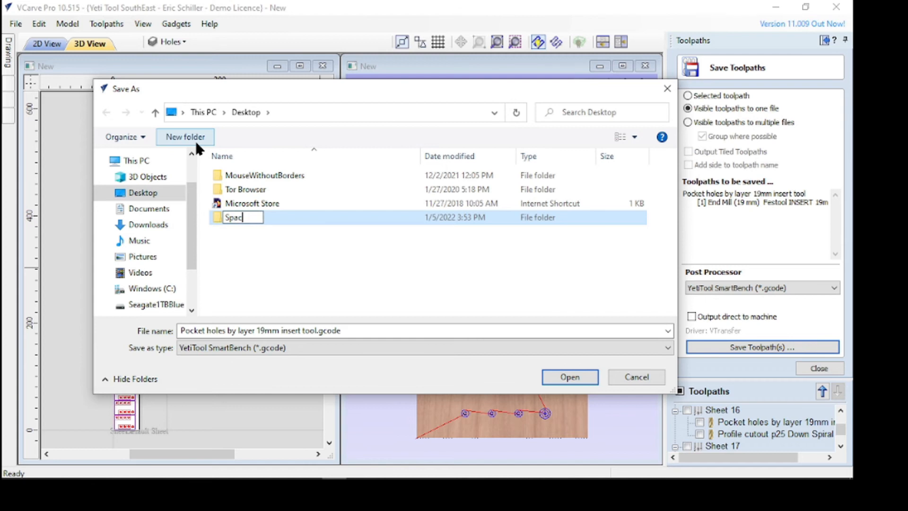
{"action": "type", "text": "er Job"}
{"action": "key", "text": "Return"}
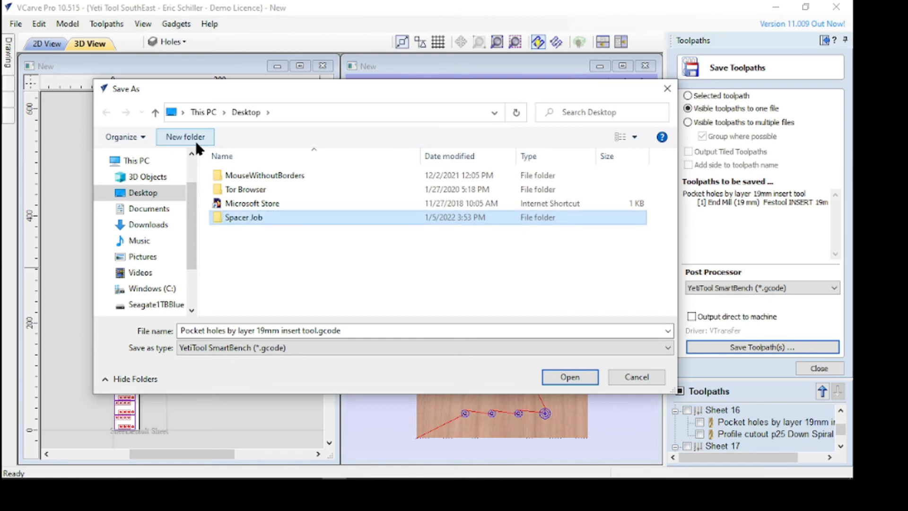
{"action": "double_click", "coordinate": [281, 219]}
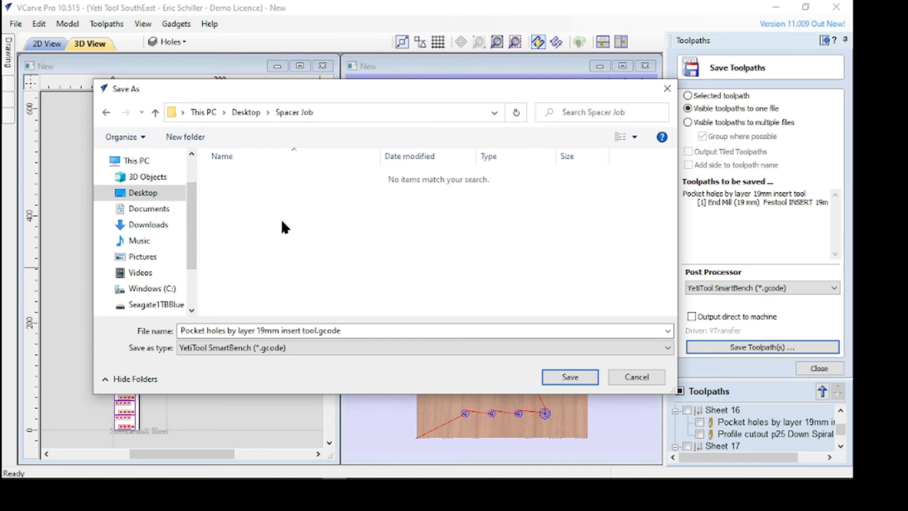
Save Sheet 1's pocket toolpath as "Sheet1 - Pocket holes by layer 19mm insert tool.gcode" in the Spacer Job folder
{"action": "left_click", "coordinate": [183, 332]}
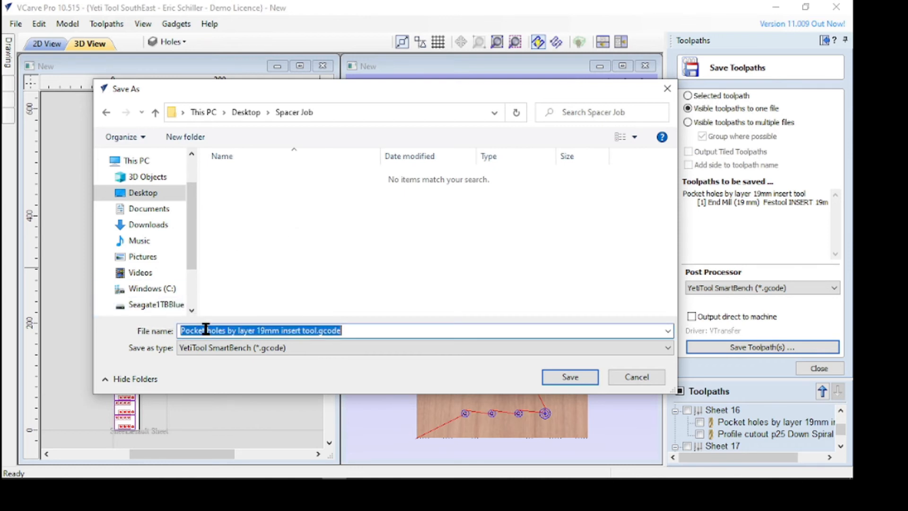
{"action": "key", "text": "Left"}
{"action": "key", "text": "Left"}
{"action": "key", "text": "Left"}
{"action": "key", "text": "Left"}
{"action": "key", "text": "Left"}
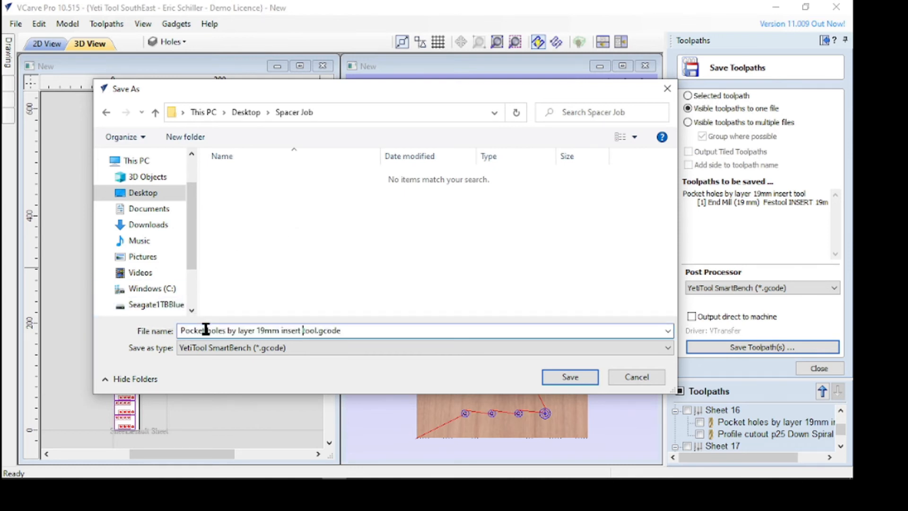
{"action": "key", "text": "Home"}
{"action": "type", "text": "SHee"}
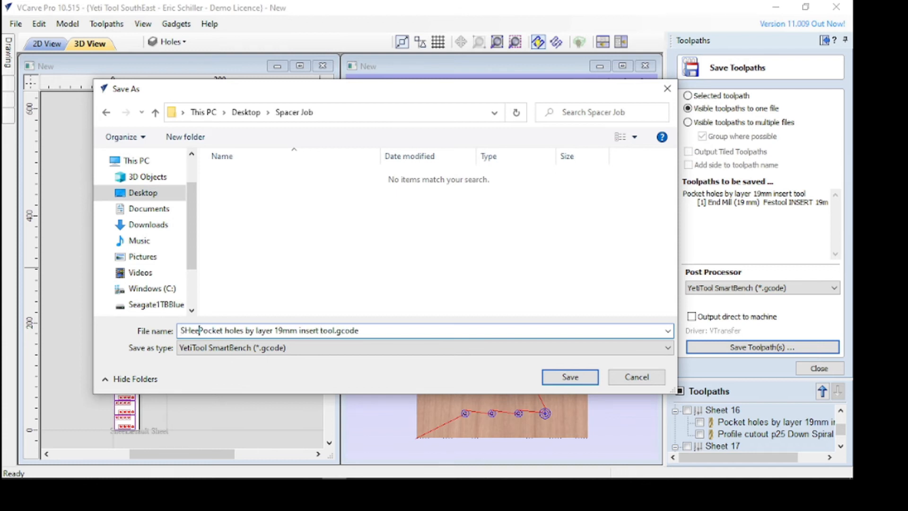
{"action": "key", "text": "BackSpace"}
{"action": "key", "text": "BackSpace"}
{"action": "key", "text": "BackSpace"}
{"action": "type", "text": "heet"}
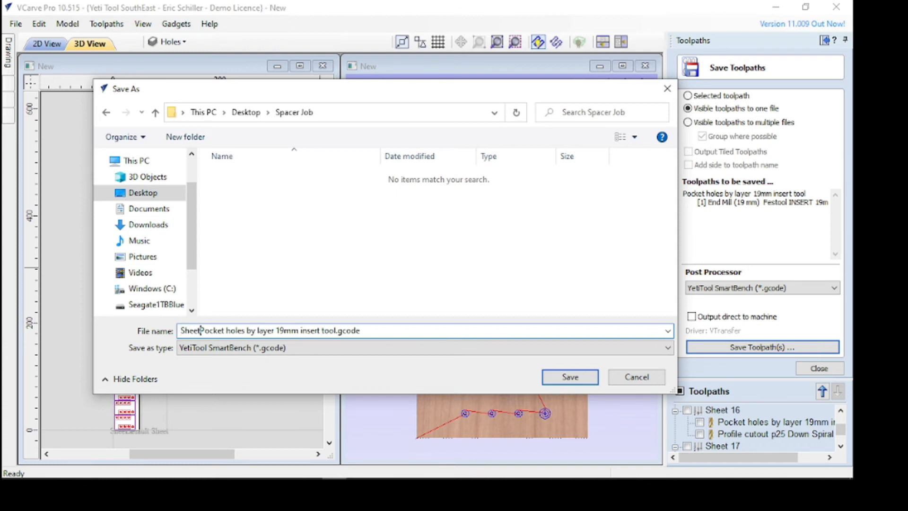
{"action": "type", "text": "1 -"}
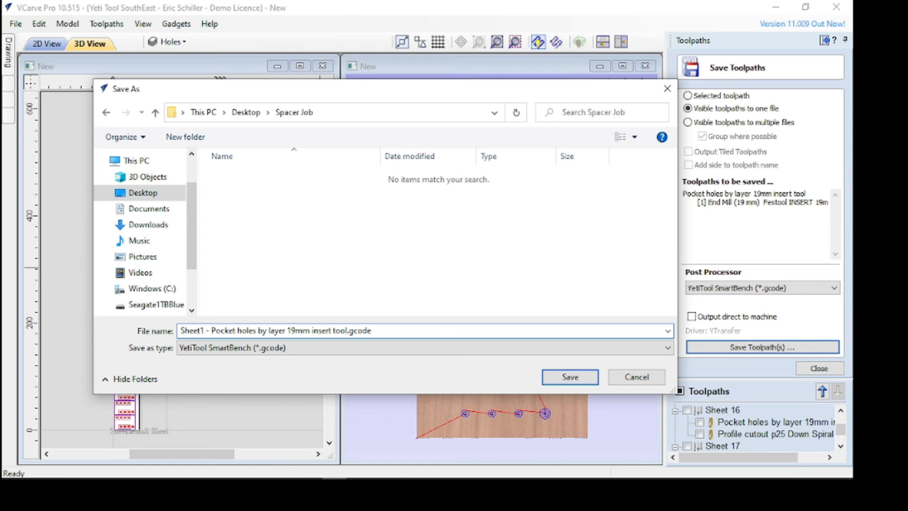
{"action": "key", "text": "shift+Home"}
{"action": "left_click", "coordinate": [567, 378]}
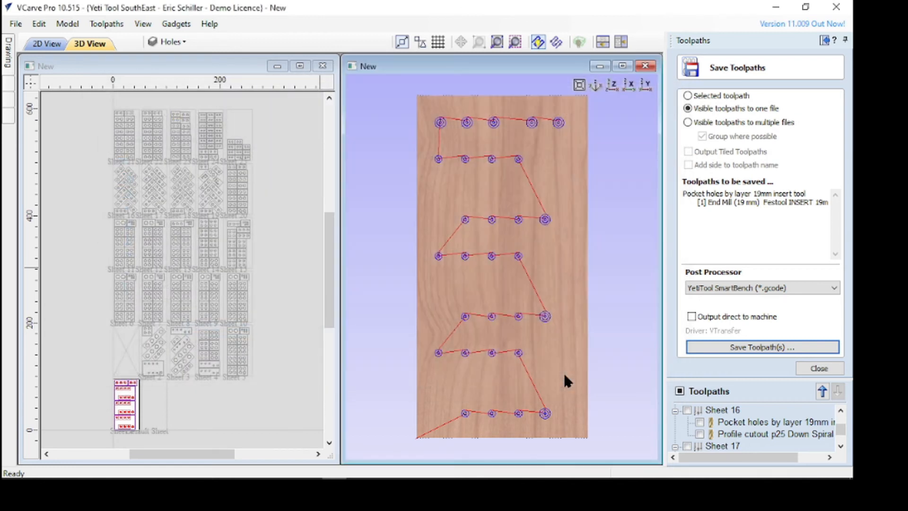
{"action": "left_click", "coordinate": [798, 370]}
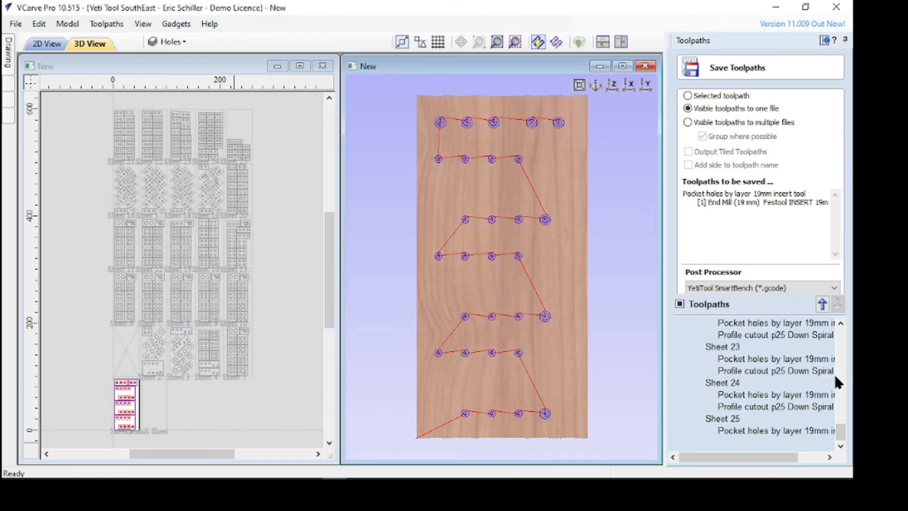
Hide Sheet 1's pocket holes toolpath and display only its profile cutout toolpath
{"action": "scroll", "coordinate": [842, 433], "scroll_direction": "down", "scroll_amount": 1}
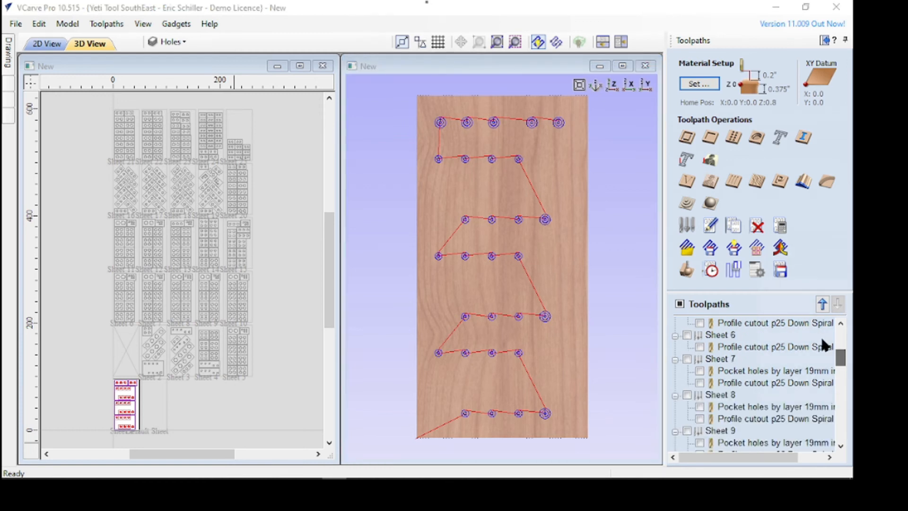
{"action": "scroll", "coordinate": [841, 331], "scroll_direction": "up", "scroll_amount": 3}
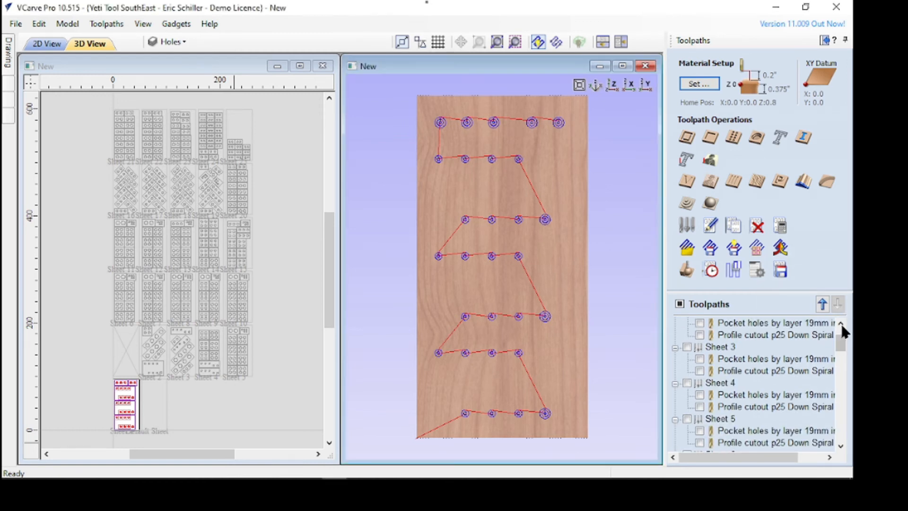
{"action": "left_click_drag", "start_coordinate": [841, 345], "coordinate": [841, 311]}
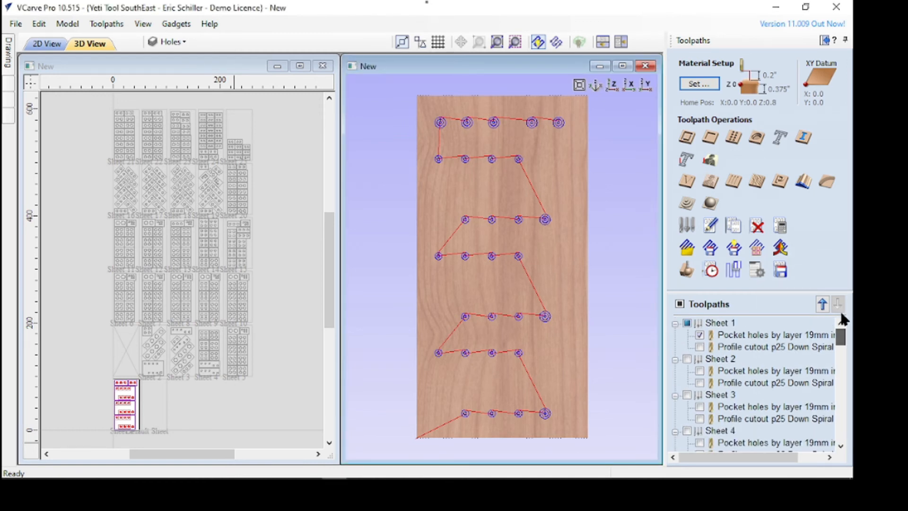
{"action": "left_click", "coordinate": [700, 334]}
{"action": "left_click", "coordinate": [700, 345]}
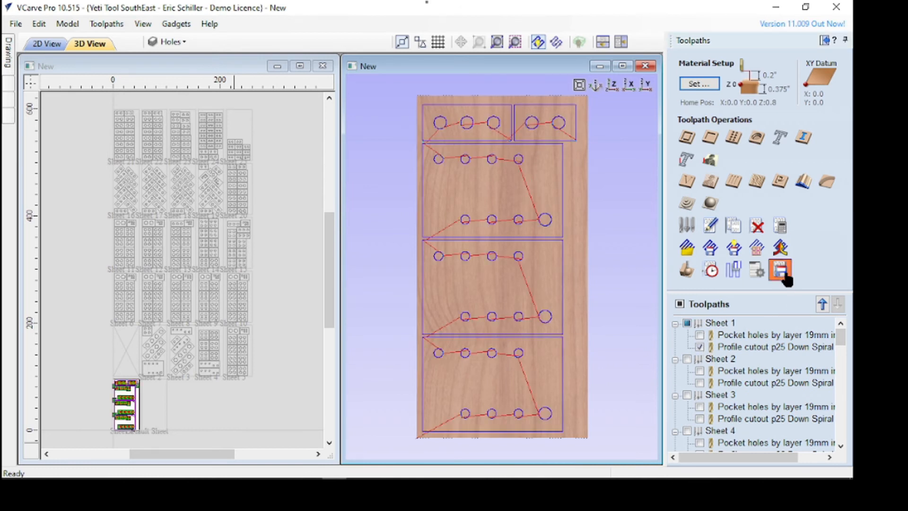
Save Sheet 1's profile toolpath as "Sheet1 - Profile cutout p25 Down Spiral.gcode" in the Spacer Job folder
{"action": "left_click", "coordinate": [780, 270]}
{"action": "left_click", "coordinate": [745, 342]}
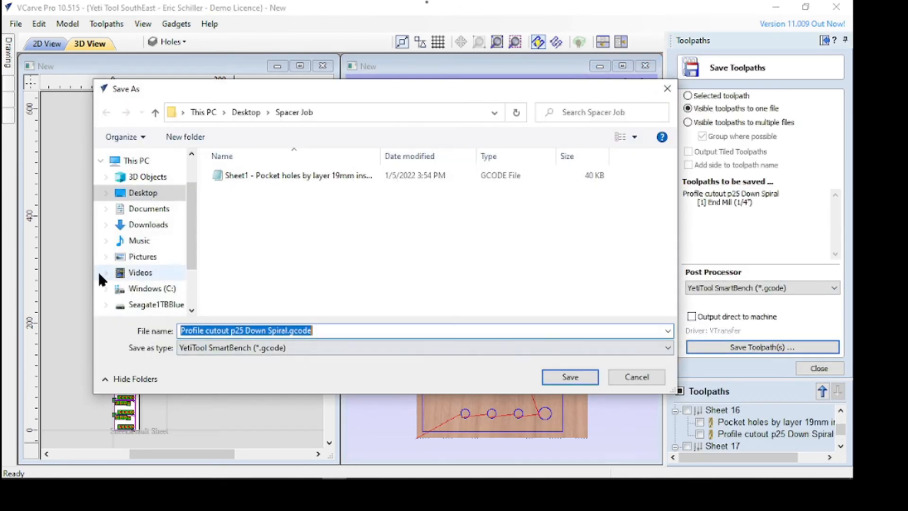
{"action": "left_click", "coordinate": [182, 330]}
{"action": "type", "text": "Sheet1 -"}
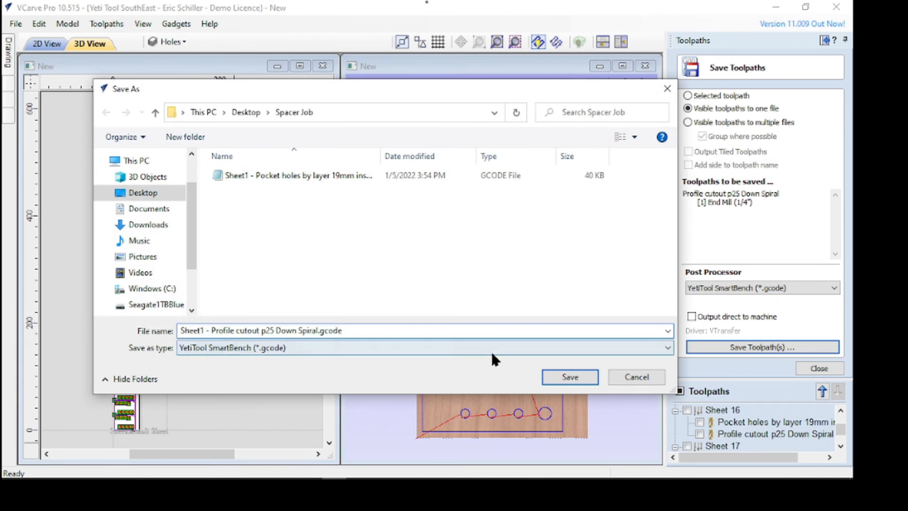
{"action": "left_click", "coordinate": [571, 378]}
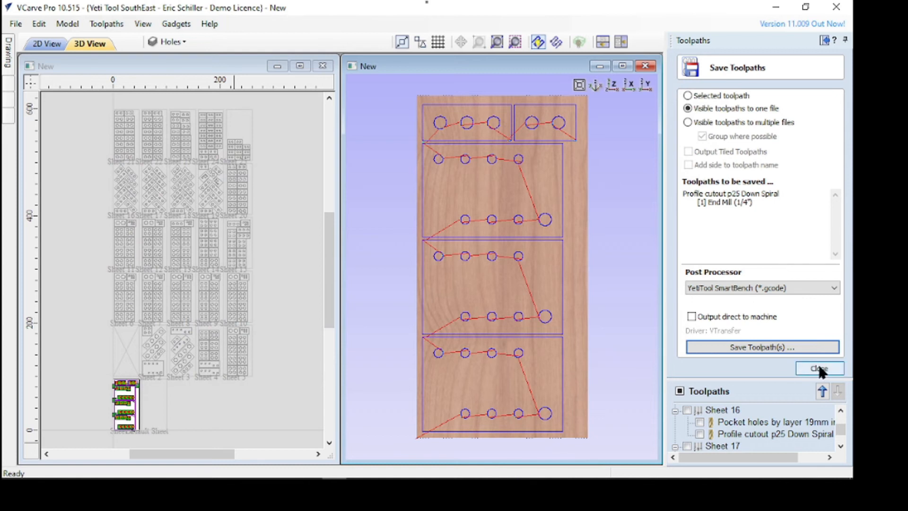
{"action": "left_click", "coordinate": [819, 369]}
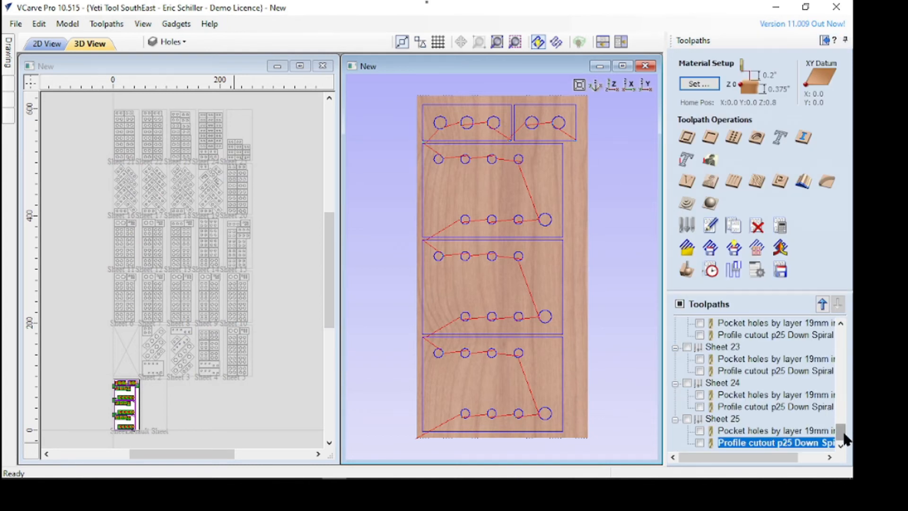
Hide Sheet 1's profile cutout toolpath and display only Sheet 2's pocket holes toolpath
{"action": "left_click_drag", "start_coordinate": [842, 432], "coordinate": [427, 6]}
{"action": "left_click", "coordinate": [839, 333]}
{"action": "left_click", "coordinate": [839, 330]}
{"action": "left_click_drag", "start_coordinate": [841, 400], "coordinate": [841, 323]}
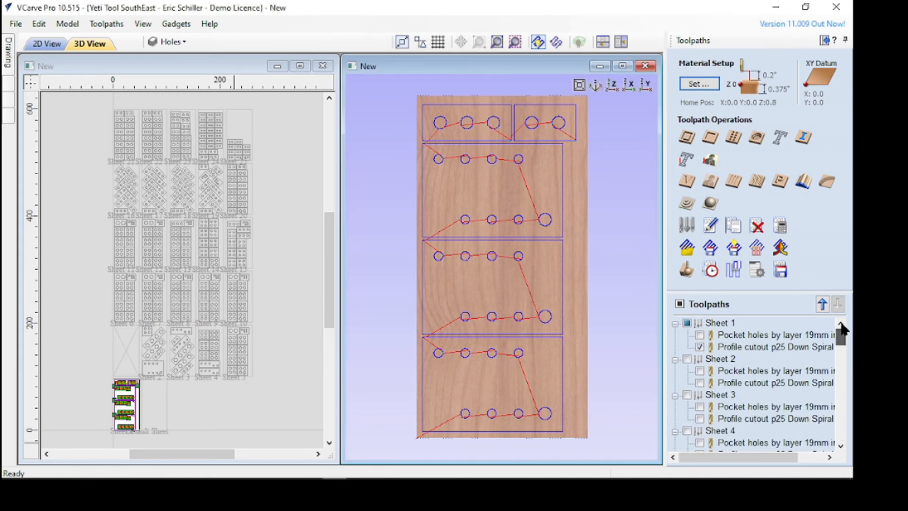
{"action": "left_click", "coordinate": [700, 347]}
{"action": "left_click", "coordinate": [700, 371]}
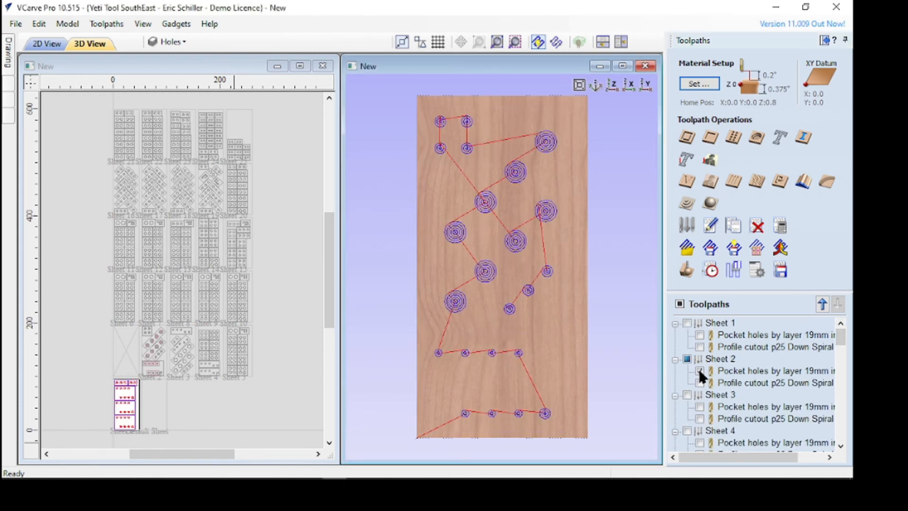
Save Sheet 2's pocket toolpath as "Sheet2 - Pocket holes by layer 19mm insert tool.gcode" in the Spacer Job folder
{"action": "left_click", "coordinate": [780, 270]}
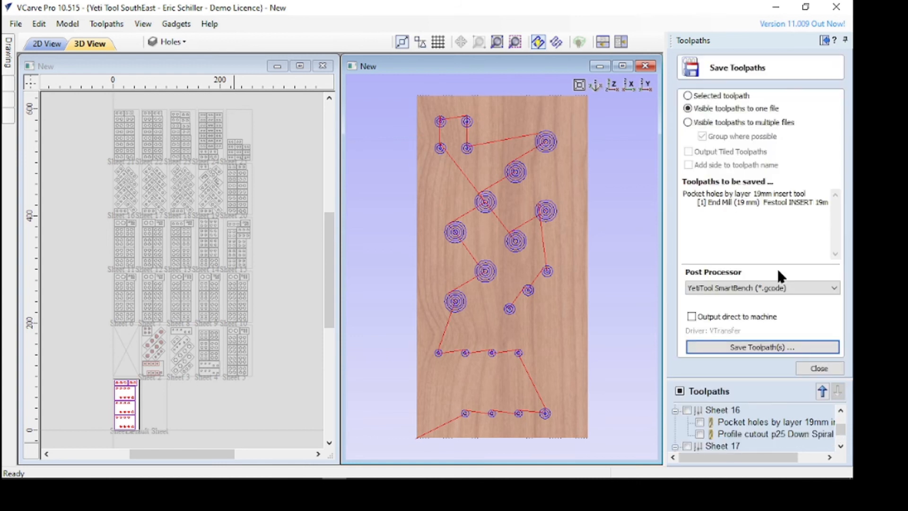
{"action": "left_click", "coordinate": [757, 348]}
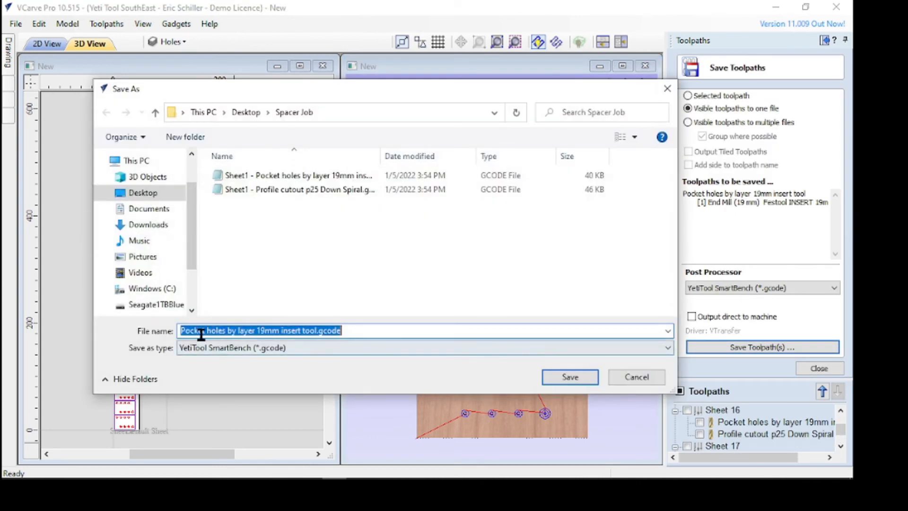
{"action": "left_click", "coordinate": [184, 331]}
{"action": "type", "text": "Sheet1 -"}
{"action": "key", "text": "BackSpace"}
{"action": "type", "text": "2"}
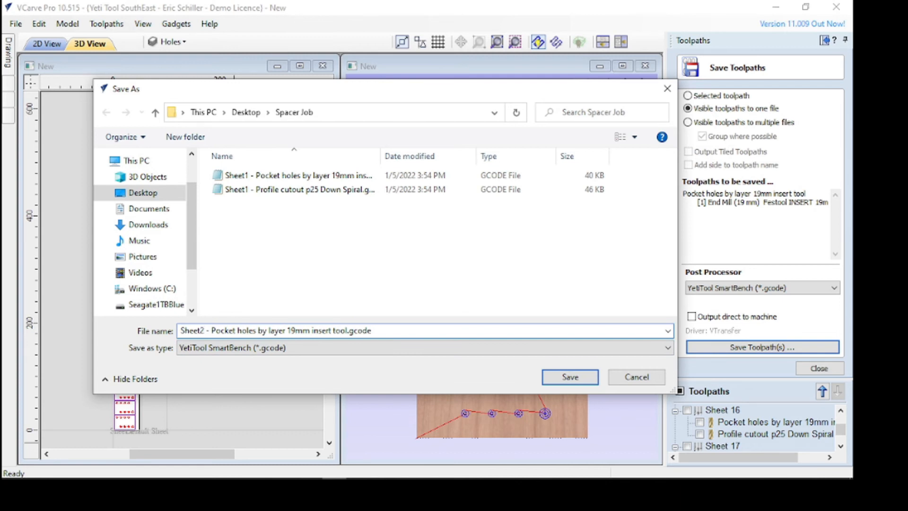
{"action": "left_click", "coordinate": [589, 374]}
{"action": "left_click", "coordinate": [823, 368]}
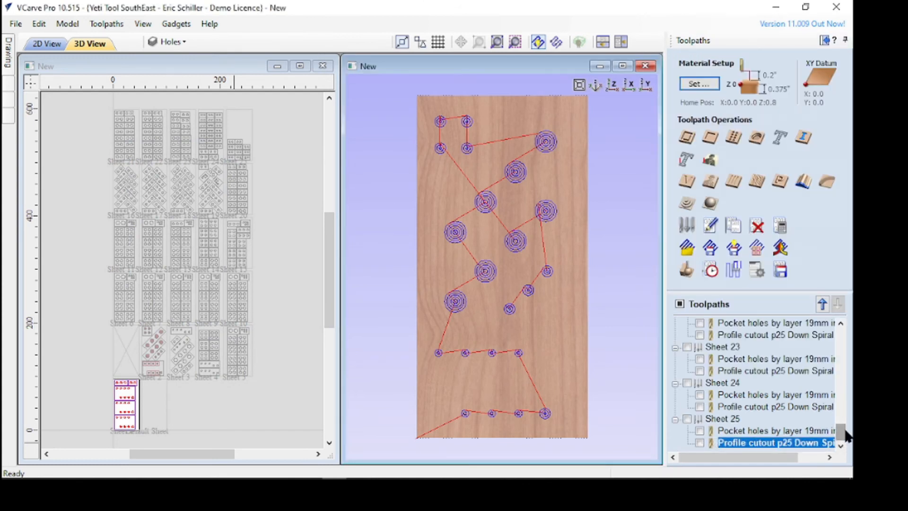
Hide Sheet 2's pocket holes toolpath and display only its profile cutout toolpath
{"action": "scroll", "coordinate": [846, 430], "scroll_direction": "up", "scroll_amount": 9}
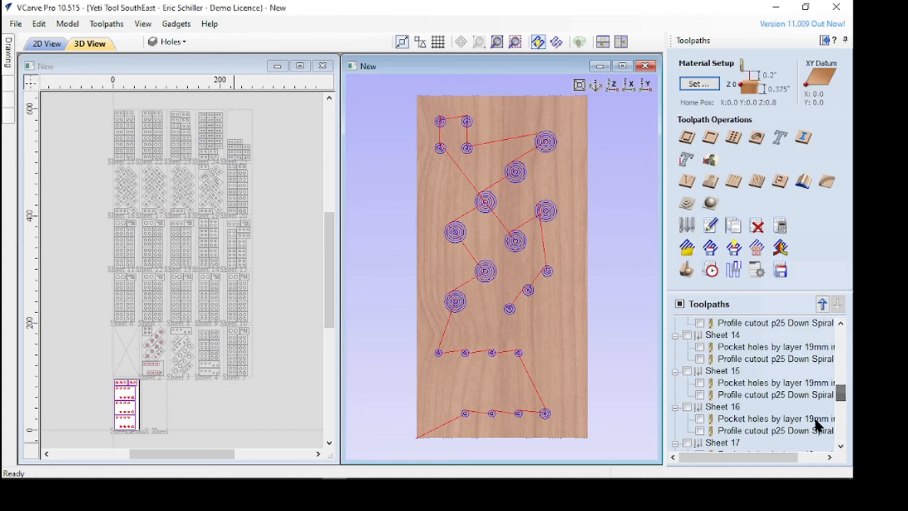
{"action": "left_click_drag", "start_coordinate": [840, 391], "coordinate": [823, 338]}
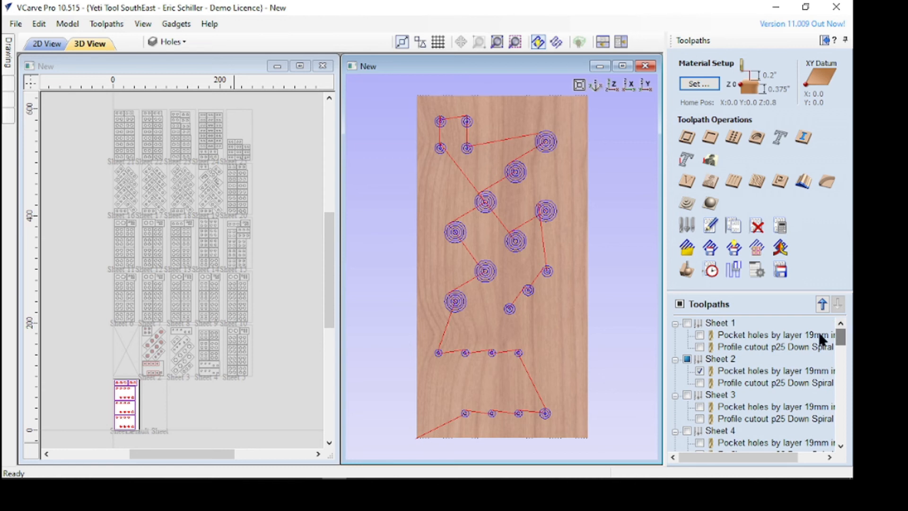
{"action": "left_click", "coordinate": [700, 371]}
{"action": "left_click", "coordinate": [700, 383]}
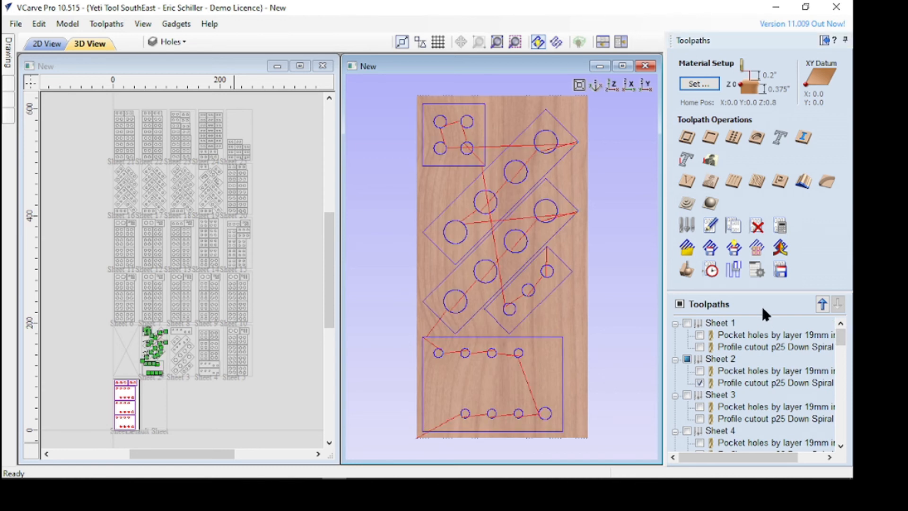
Save Sheet 2's profile toolpath as "Sheet2 - Profile cutout p25 Down Spiral.gcode" in the Spacer Job folder
{"action": "left_click", "coordinate": [780, 270]}
{"action": "left_click", "coordinate": [776, 346]}
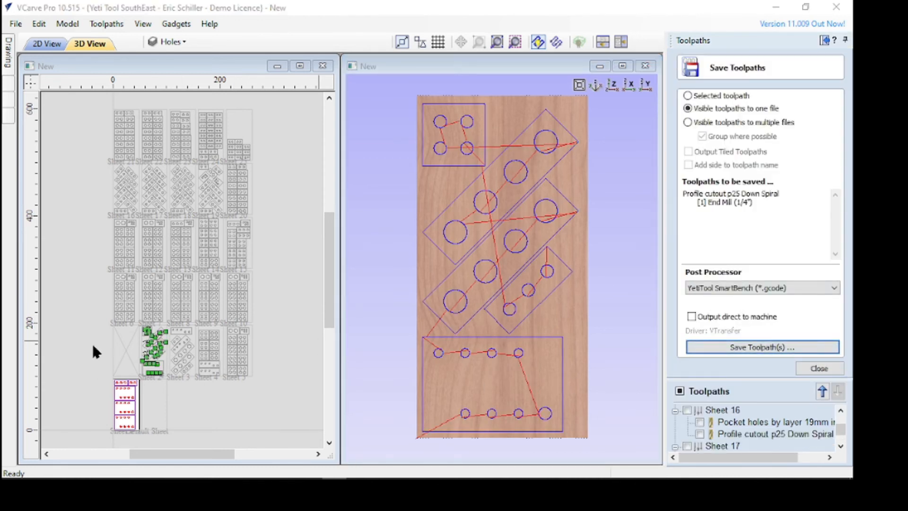
{"action": "left_click", "coordinate": [180, 330]}
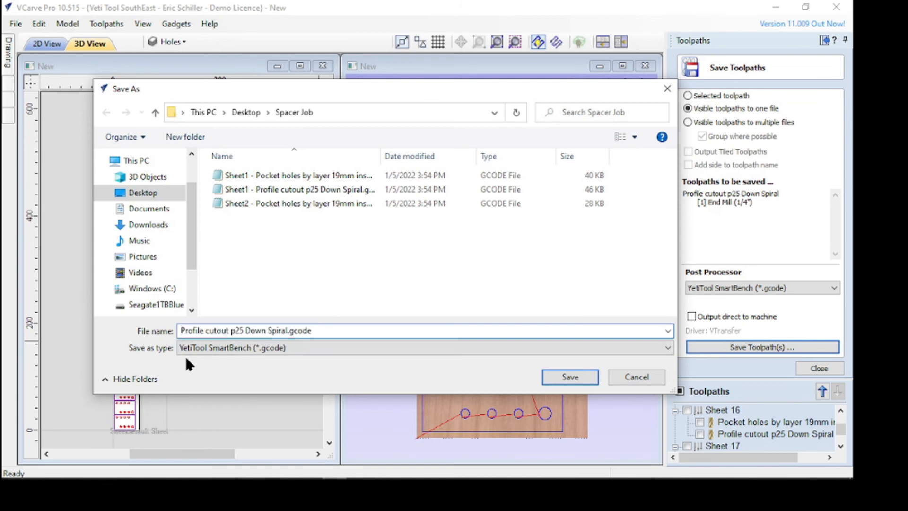
{"action": "type", "text": "Sheet1 -"}
{"action": "key", "text": "Left"}
{"action": "key", "text": "BackSpace"}
{"action": "key", "text": "BackSpace"}
{"action": "type", "text": "2"}
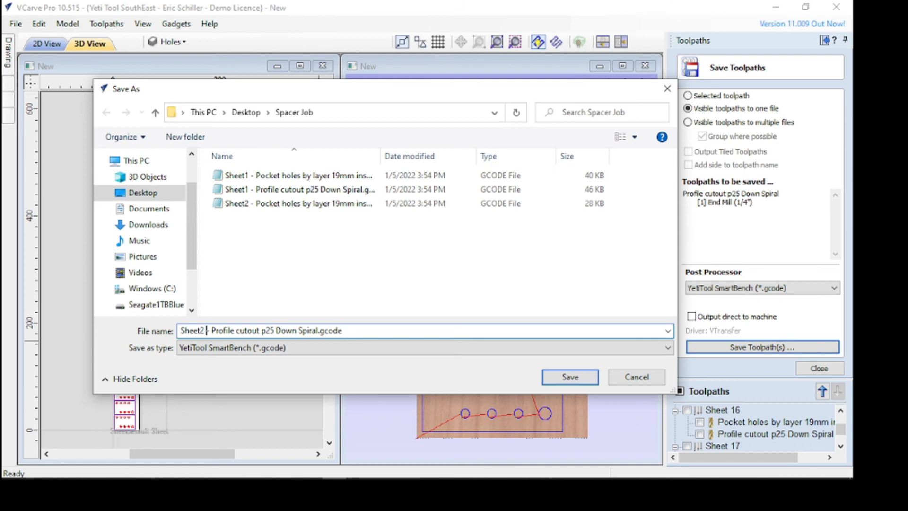
{"action": "key", "text": "Home"}
{"action": "left_click", "coordinate": [571, 377]}
{"action": "left_click", "coordinate": [810, 368]}
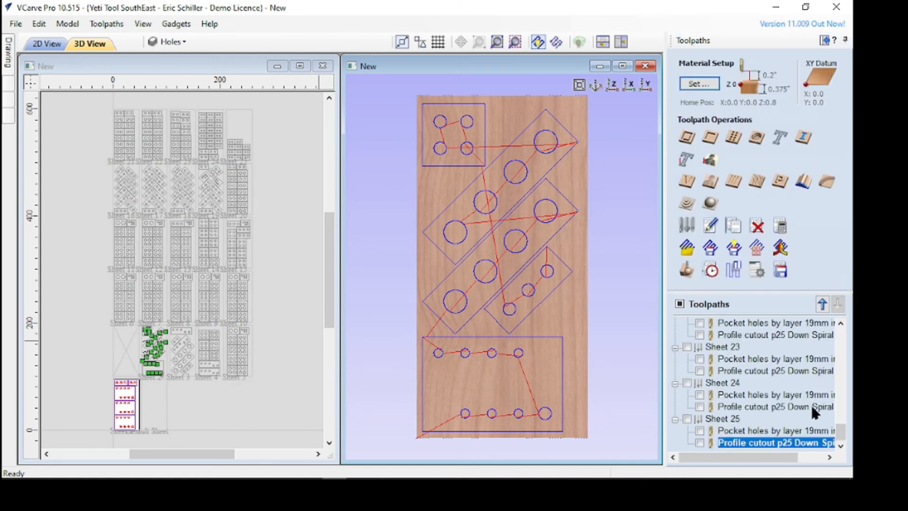
Hide Sheet 2's profile cutout toolpath and display only Sheet 3's pocket holes toolpath
{"action": "left_click_drag", "start_coordinate": [841, 435], "coordinate": [837, 331]}
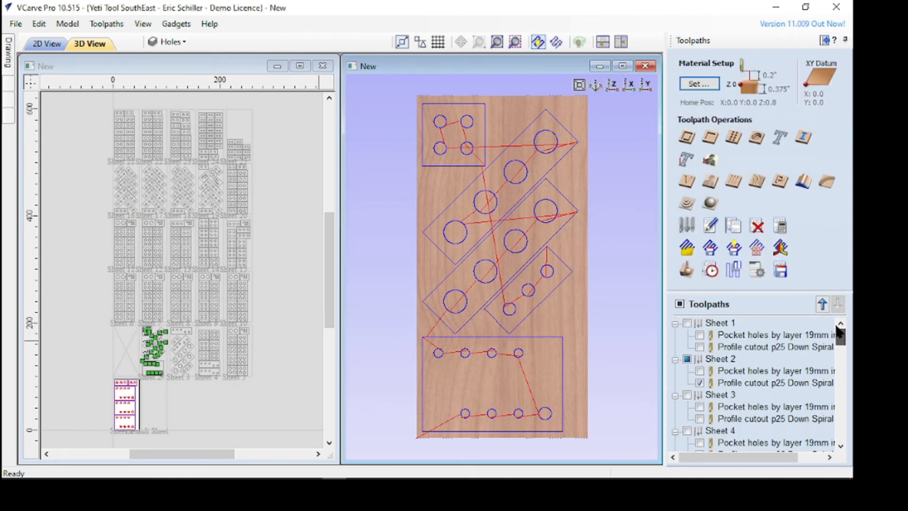
{"action": "left_click", "coordinate": [700, 382]}
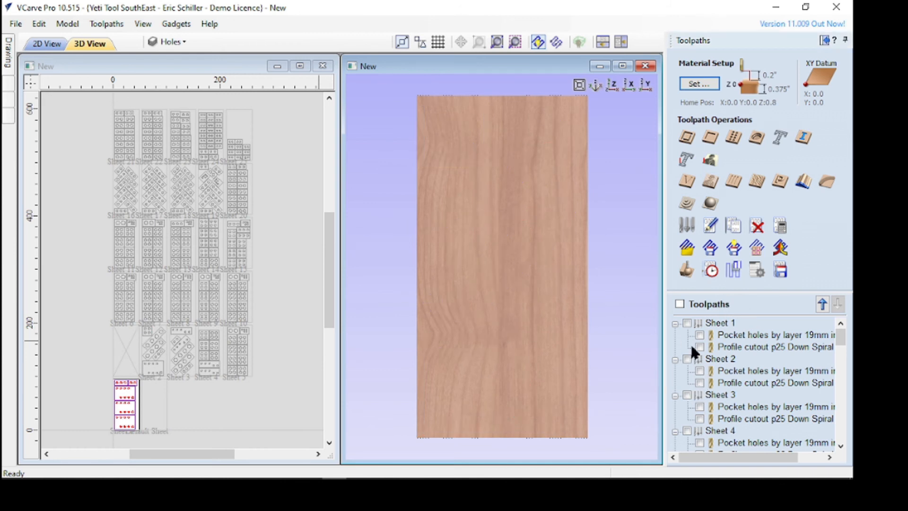
{"action": "left_click", "coordinate": [700, 407]}
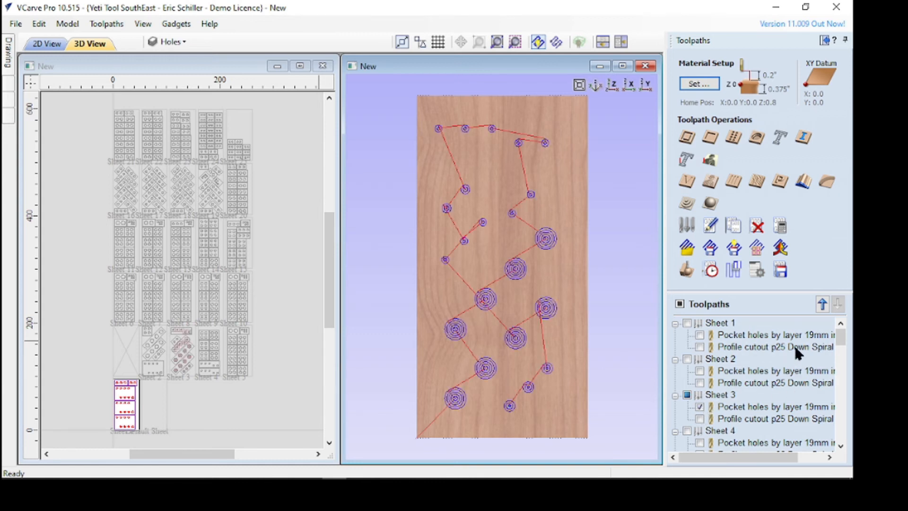
Save Sheet 3's pocket toolpath as "Sheet3 - Pocket holes by layer 19mm insert tool.gcode" in the Spacer Job folder
{"action": "left_click", "coordinate": [785, 279]}
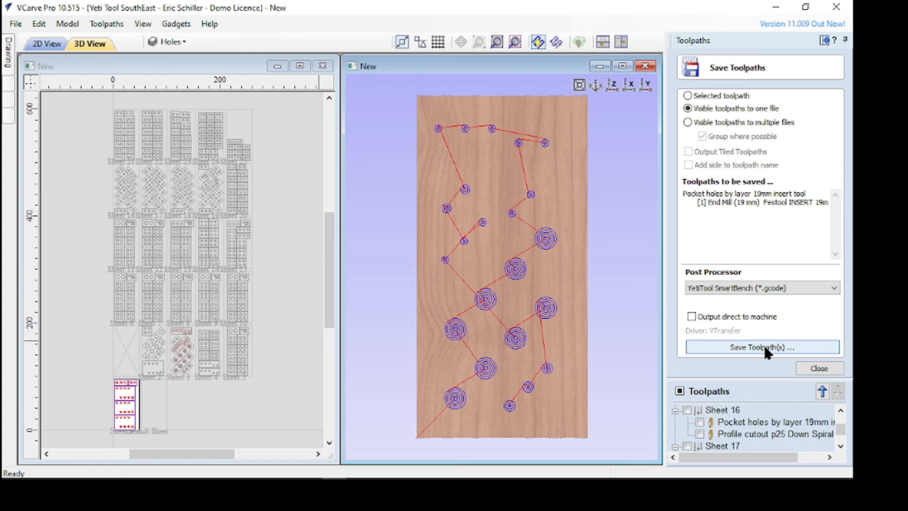
{"action": "left_click", "coordinate": [764, 345]}
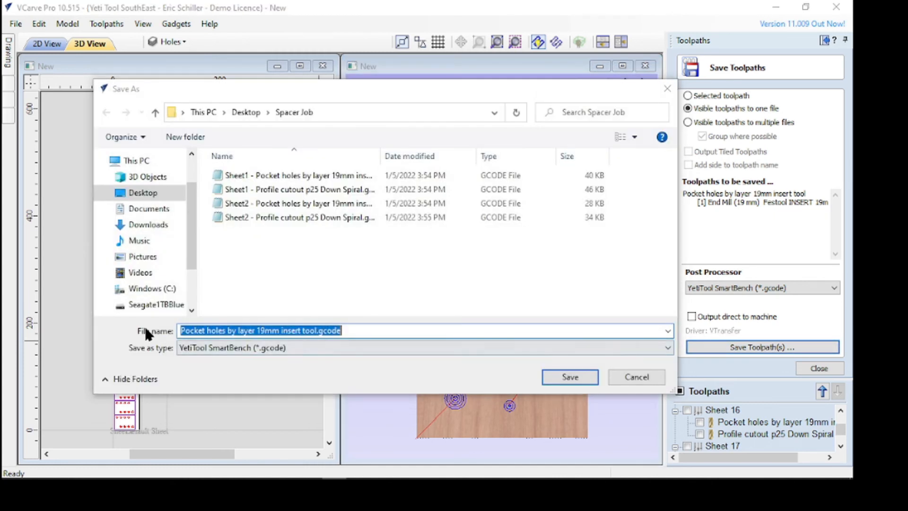
{"action": "left_click", "coordinate": [182, 331]}
{"action": "type", "text": "Sheet1 -"}
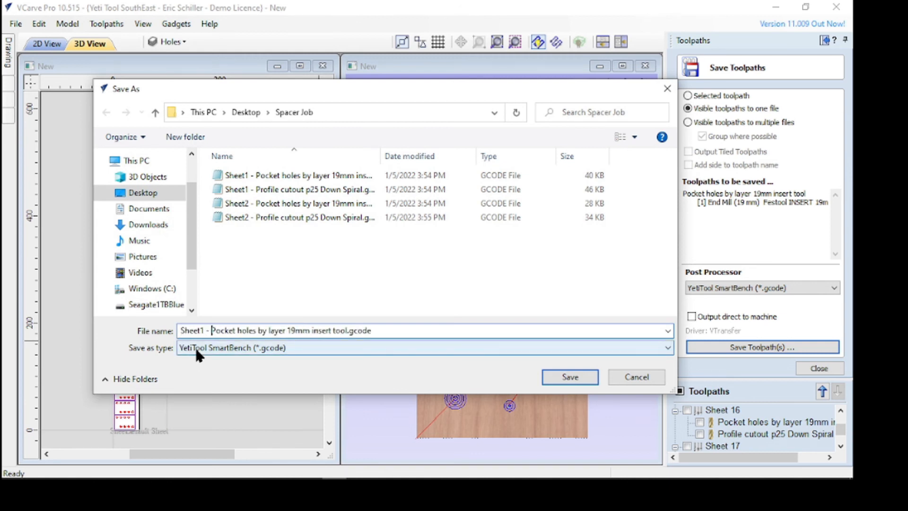
{"action": "left_click", "coordinate": [208, 345]}
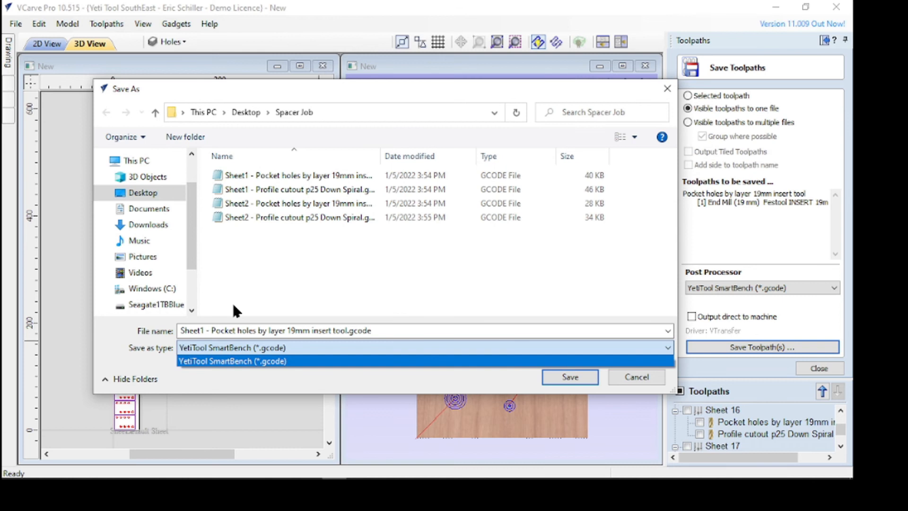
{"action": "left_click", "coordinate": [203, 331]}
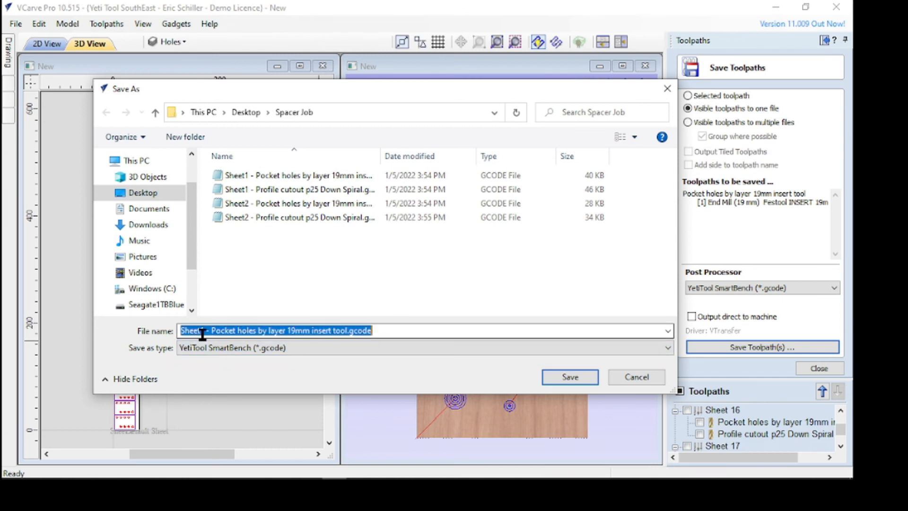
{"action": "left_click", "coordinate": [200, 330]}
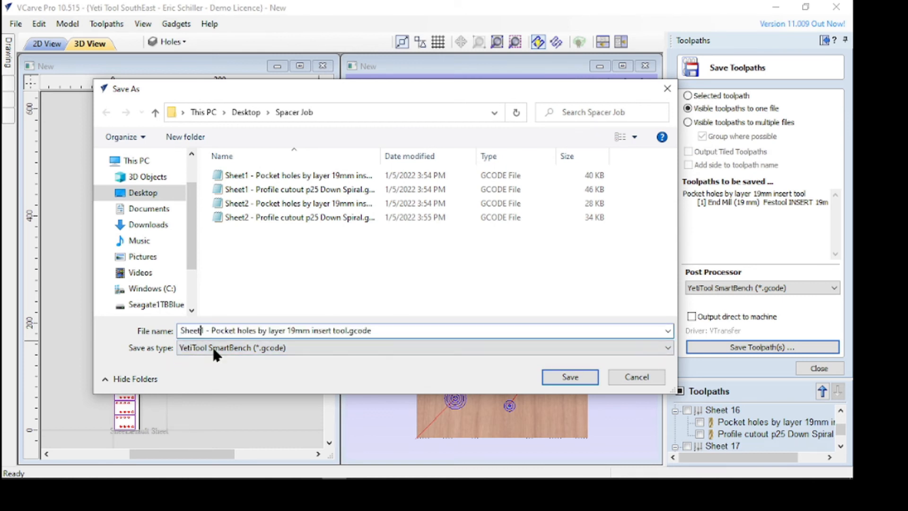
{"action": "key", "text": "Delete"}
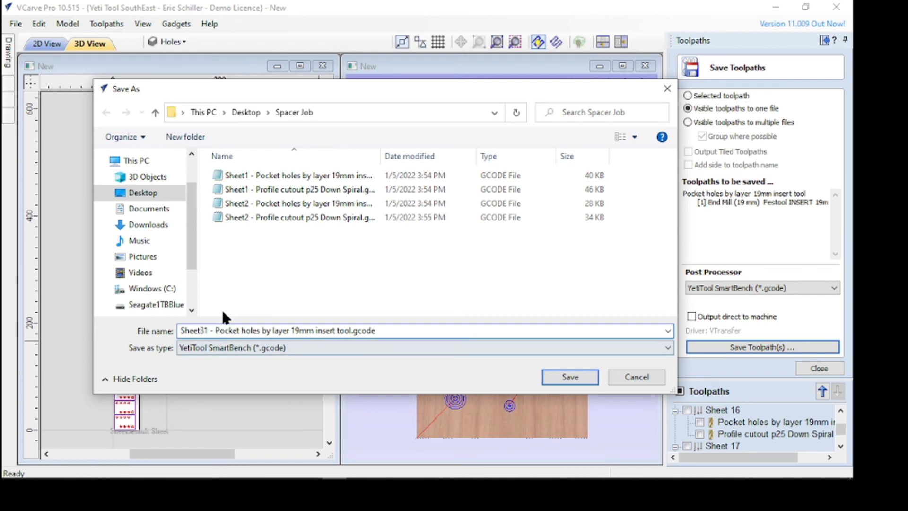
{"action": "type", "text": "3"}
{"action": "key", "text": "shift+Home"}
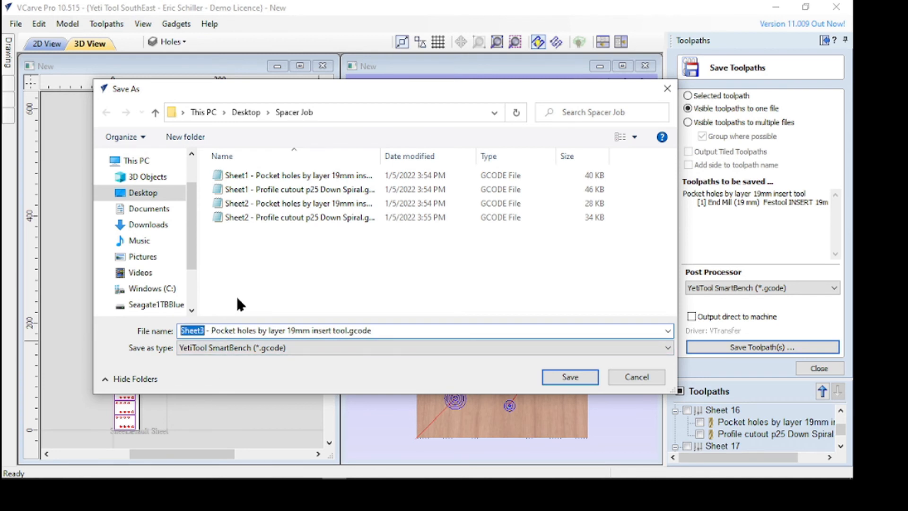
{"action": "key", "text": "Return"}
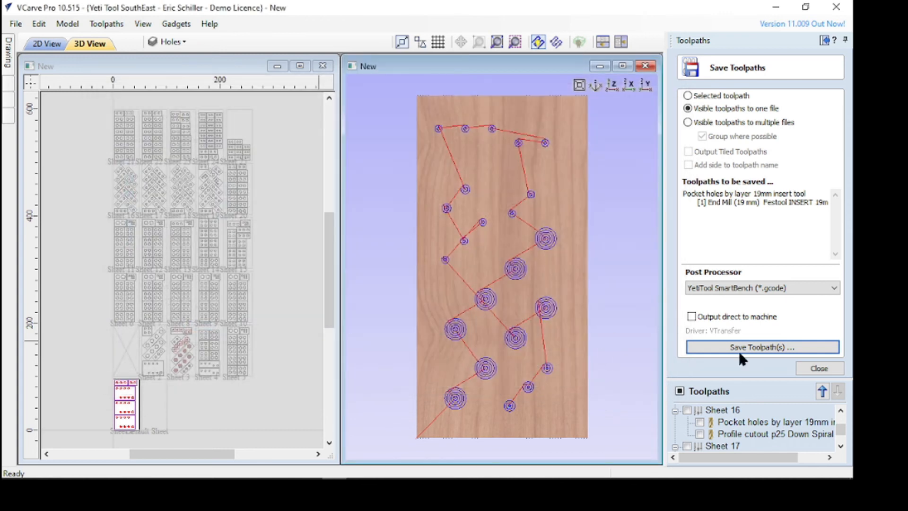
{"action": "left_click", "coordinate": [809, 368]}
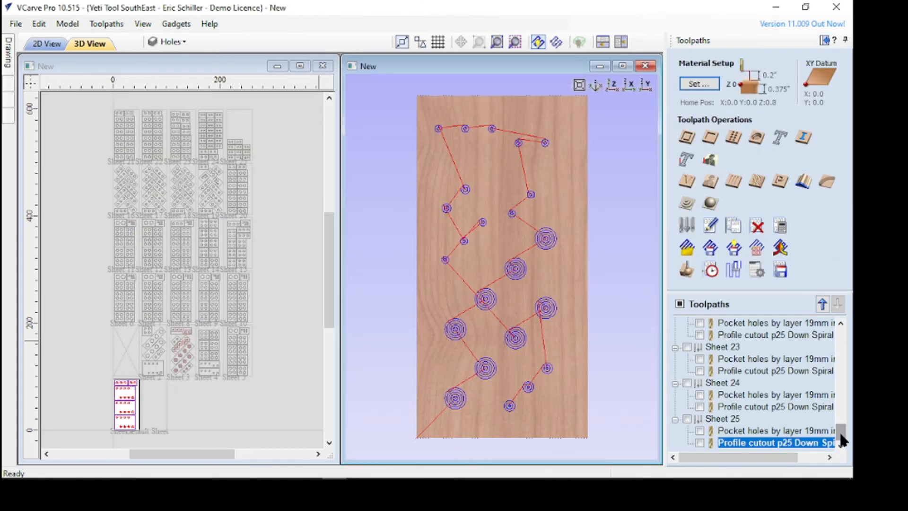
Hide Sheet 3's pocket holes toolpath and display only its profile cutout toolpath
{"action": "left_click_drag", "start_coordinate": [845, 428], "coordinate": [839, 307]}
{"action": "left_click", "coordinate": [700, 418]}
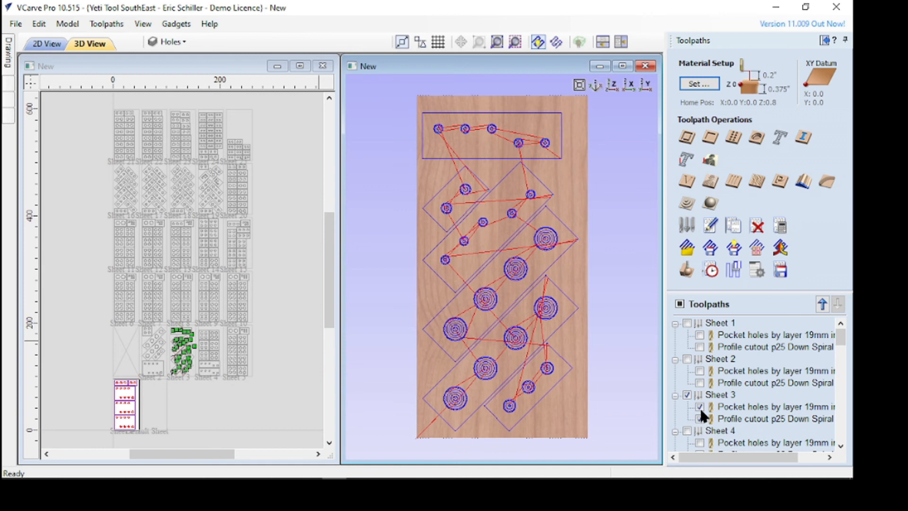
{"action": "left_click", "coordinate": [700, 407]}
Save Sheet 3's profile toolpath as "Sheet3 - Profile cutout p25 Down Spiral.gcode" in the Spacer Job folder
{"action": "left_click", "coordinate": [781, 274]}
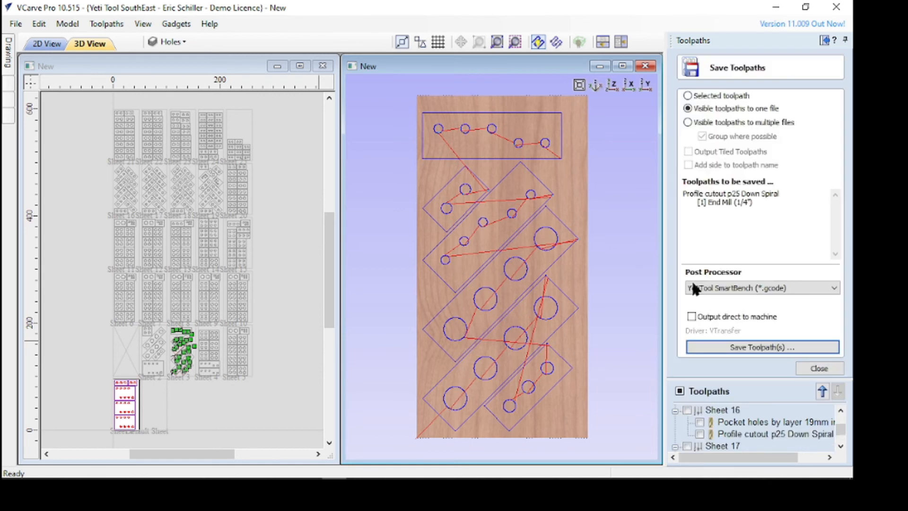
{"action": "left_click", "coordinate": [757, 345]}
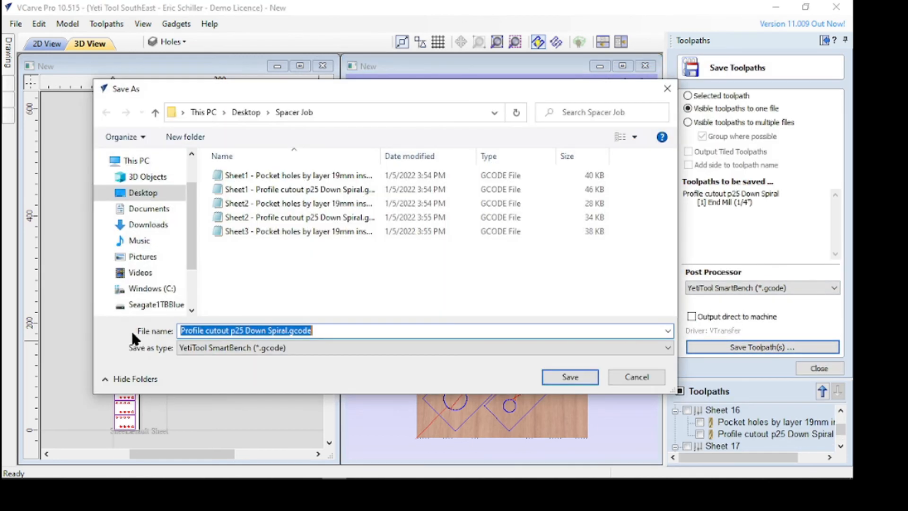
{"action": "left_click", "coordinate": [179, 330]}
{"action": "type", "text": "Sheet3 -"}
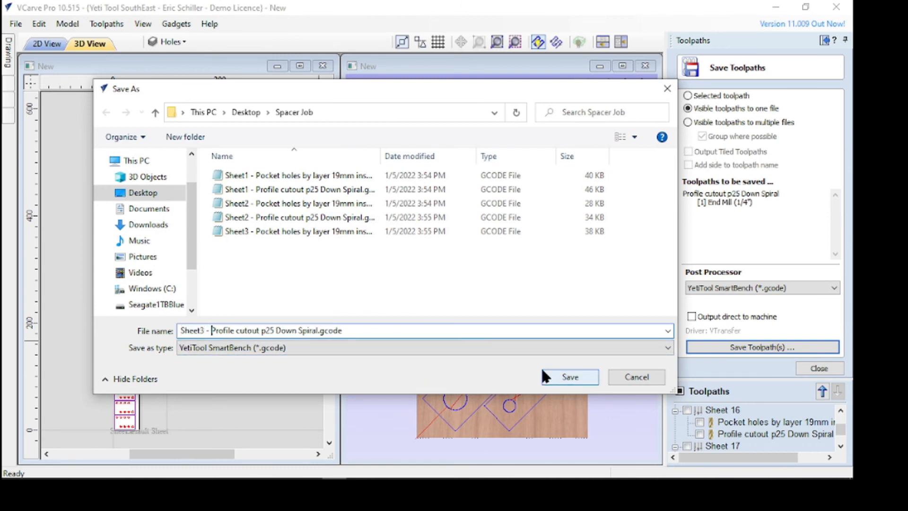
{"action": "left_click", "coordinate": [556, 375]}
{"action": "left_click", "coordinate": [810, 370]}
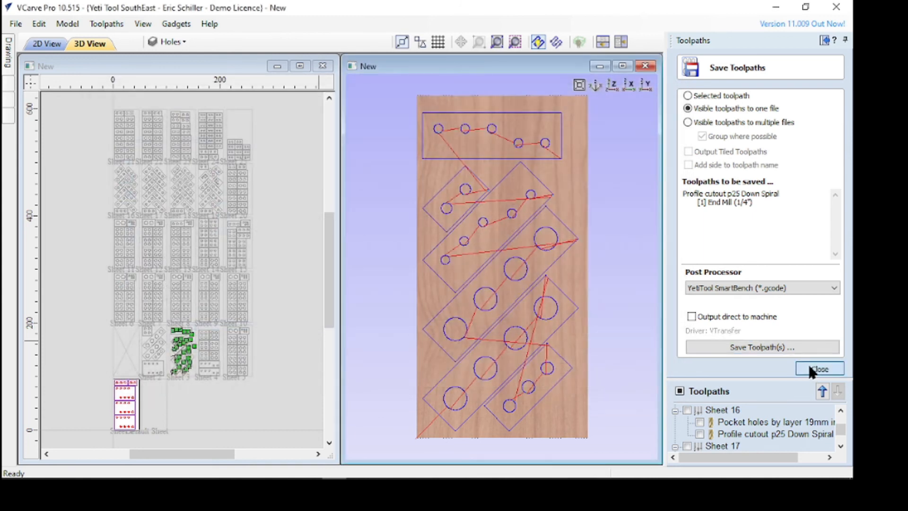
Hide Sheet 3's profile cutout toolpath and display only Sheet 4's pocket holes toolpath
{"action": "left_click_drag", "start_coordinate": [842, 434], "coordinate": [844, 323]}
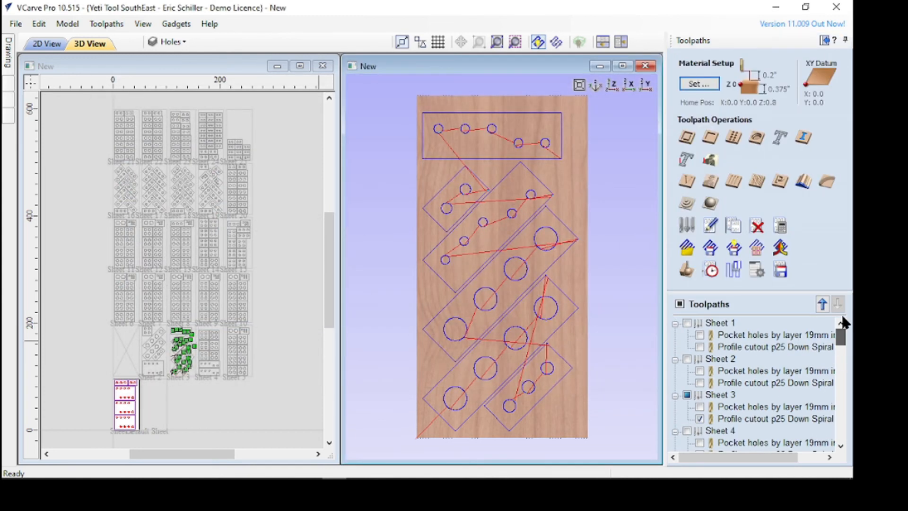
{"action": "left_click", "coordinate": [700, 419]}
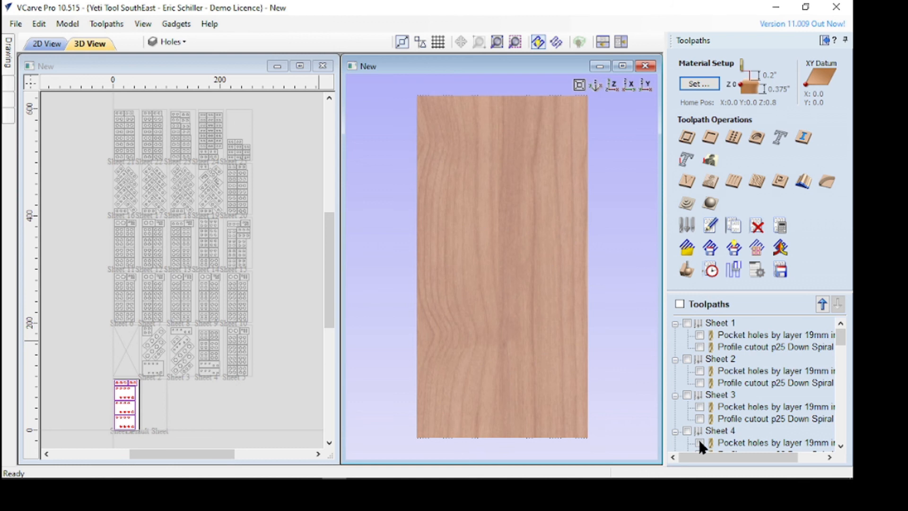
{"action": "left_click", "coordinate": [699, 441]}
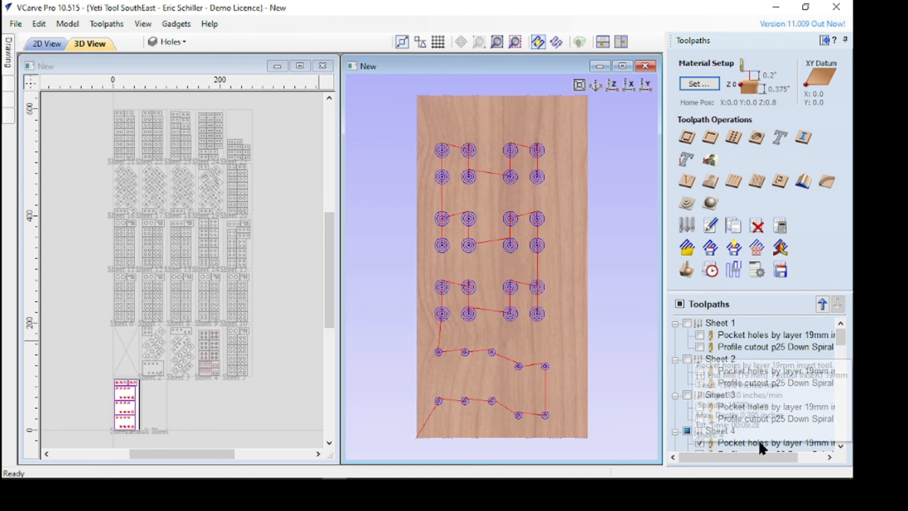
Save Sheet 4's pocket toolpath as "Sheet4 - Pocket holes by layer 19mm insert tool.gcode" in the Spacer Job folder
{"action": "left_click", "coordinate": [782, 272]}
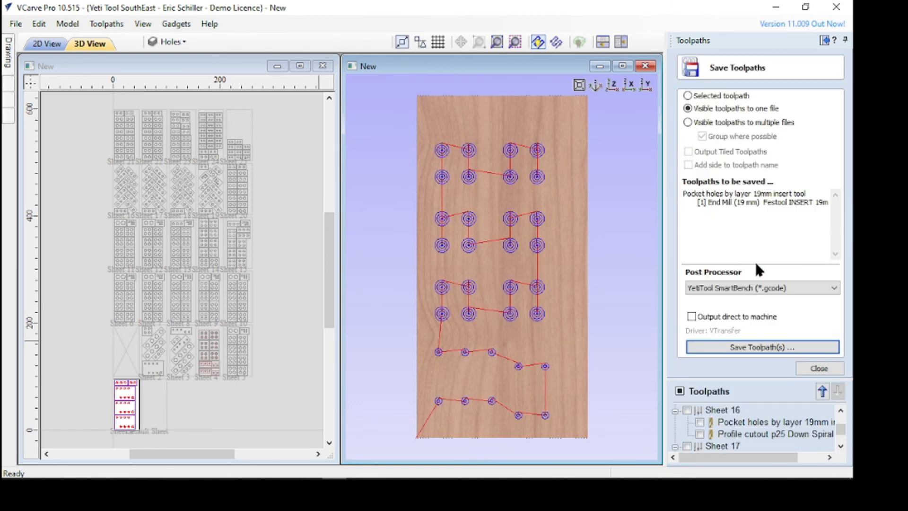
{"action": "left_click", "coordinate": [763, 347]}
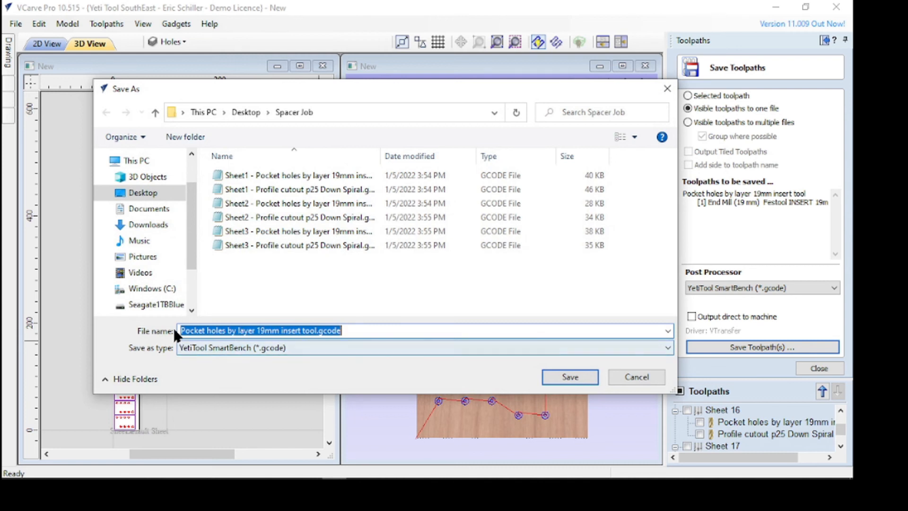
{"action": "left_click", "coordinate": [181, 331]}
{"action": "type", "text": "Sheet3"}
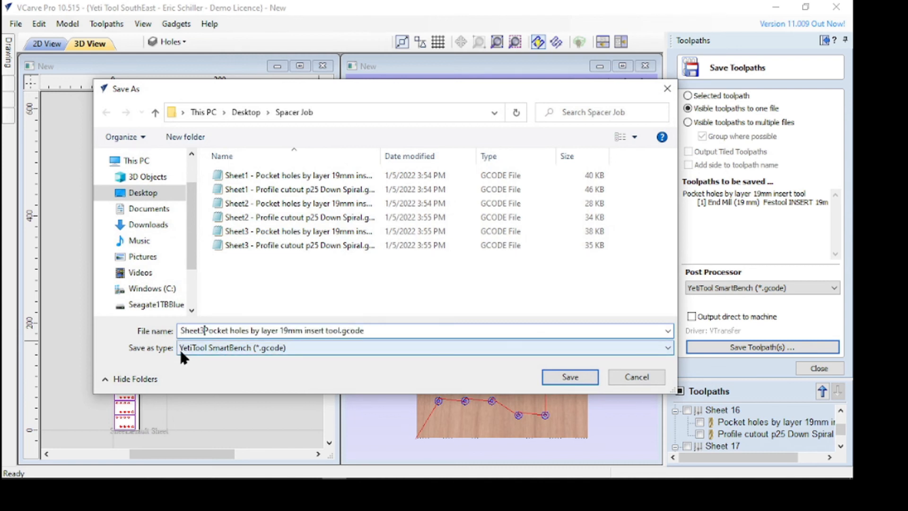
{"action": "key", "text": "BackSpace"}
{"action": "type", "text": "4 -"}
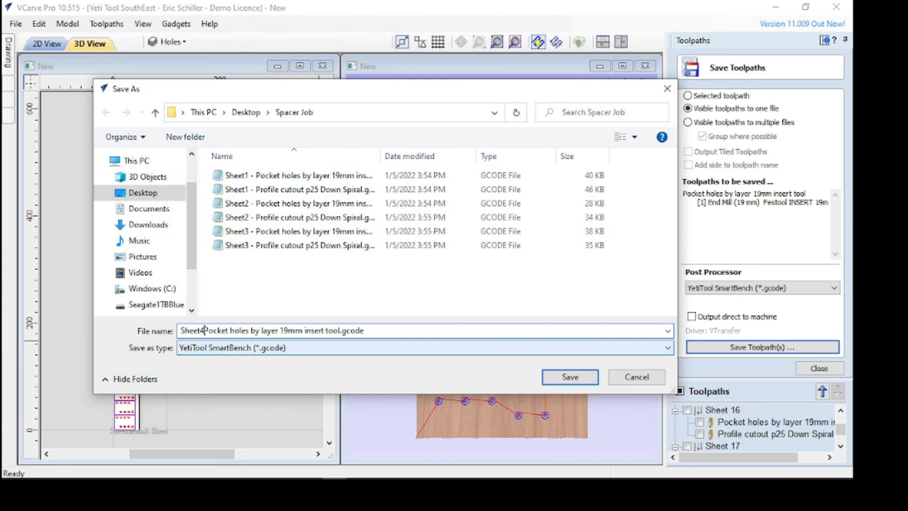
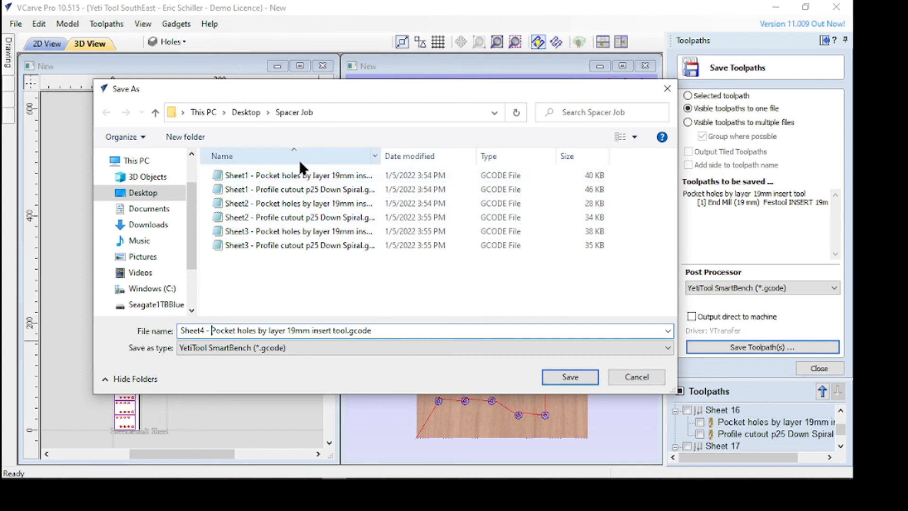
Rename Sheet1's saved G-code files, inserting "1" before "Pocket holes" in one and "2" before "Profile cutout" in the other
{"action": "left_click", "coordinate": [255, 173]}
{"action": "left_click", "coordinate": [255, 174]}
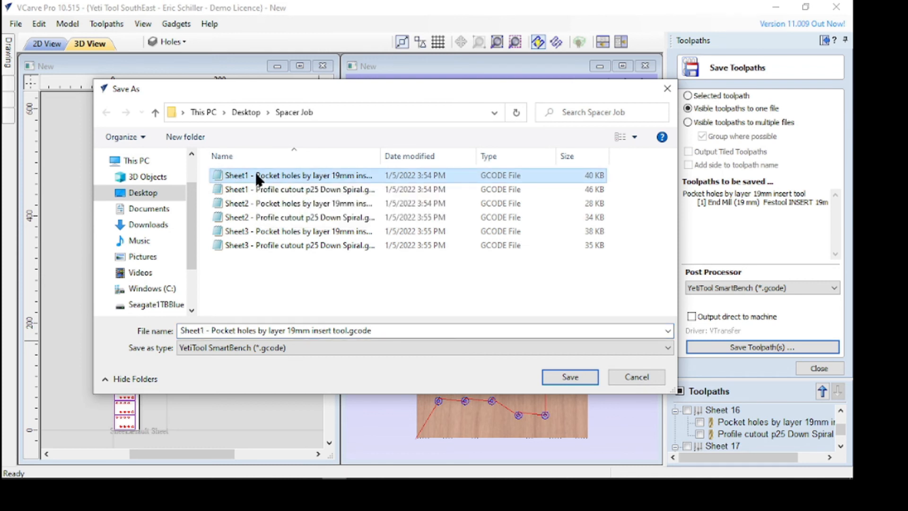
{"action": "type", "text": "1"}
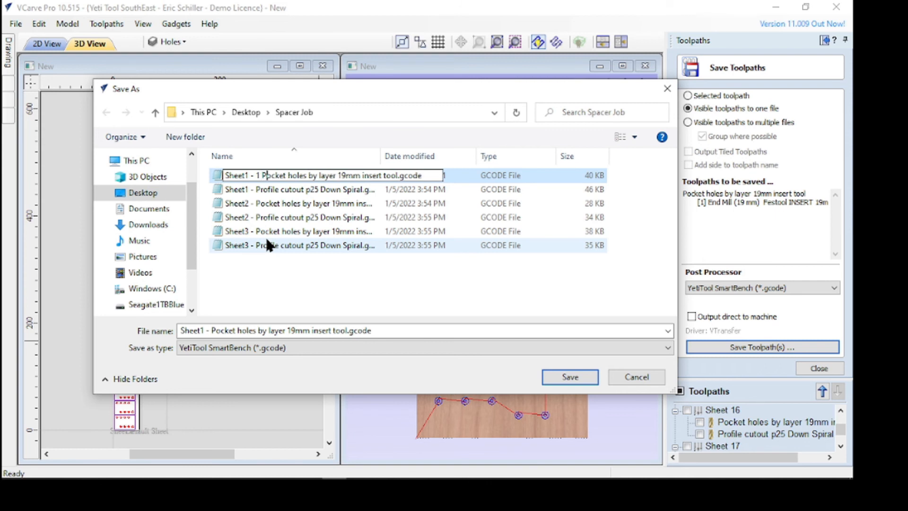
{"action": "left_click", "coordinate": [260, 190]}
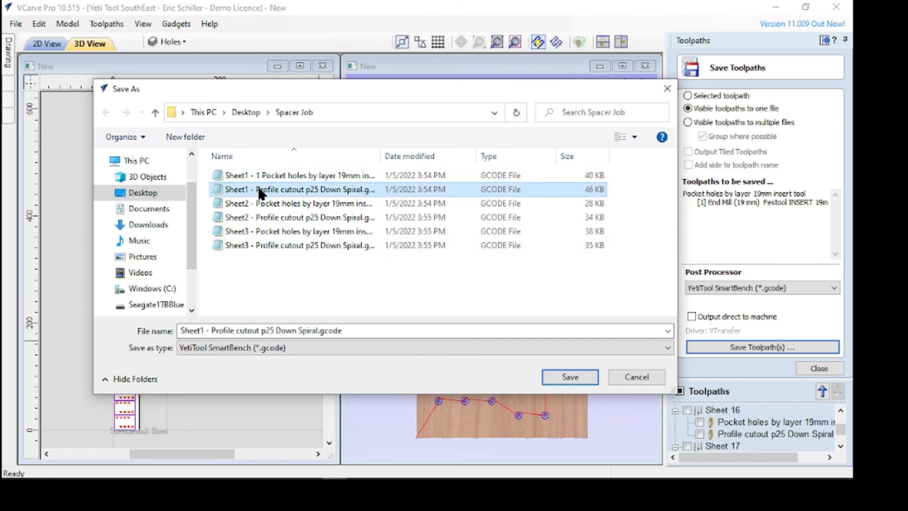
{"action": "left_click", "coordinate": [256, 189]}
{"action": "left_click", "coordinate": [256, 189]}
{"action": "type", "text": "2"}
Rename Sheet2's pocket file to "Sheet2 - 1 Pocket holes by layer 19mm insert tool.gcode"
{"action": "left_click", "coordinate": [256, 201]}
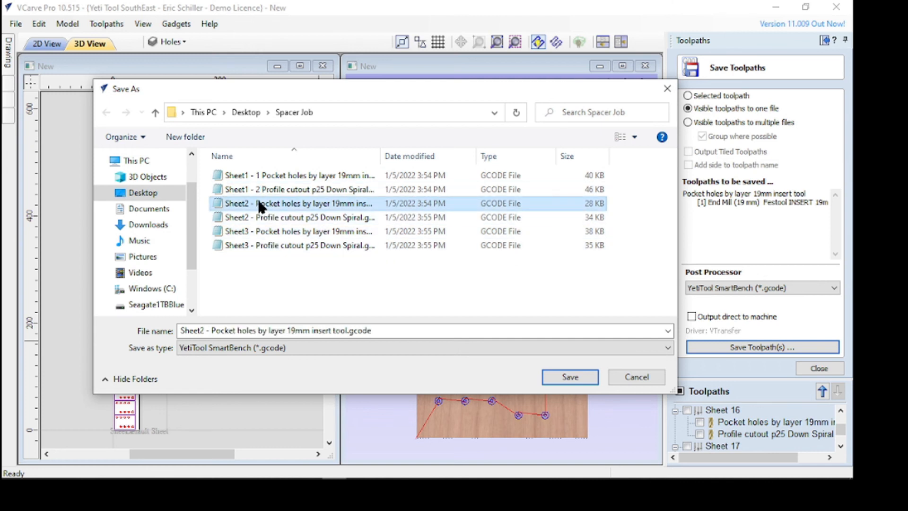
{"action": "left_click", "coordinate": [259, 204]}
{"action": "left_click", "coordinate": [258, 203]}
{"action": "type", "text": "1"}
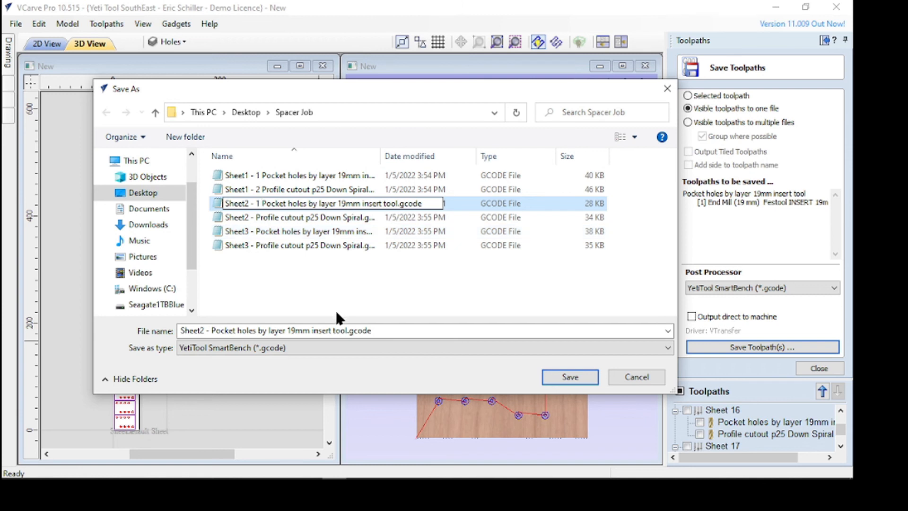
{"action": "left_click", "coordinate": [335, 306]}
Rename Sheet2's profile file to "Sheet2 - 2 Profile cutout p25 Down Spiral.gcode"
{"action": "left_click", "coordinate": [249, 217]}
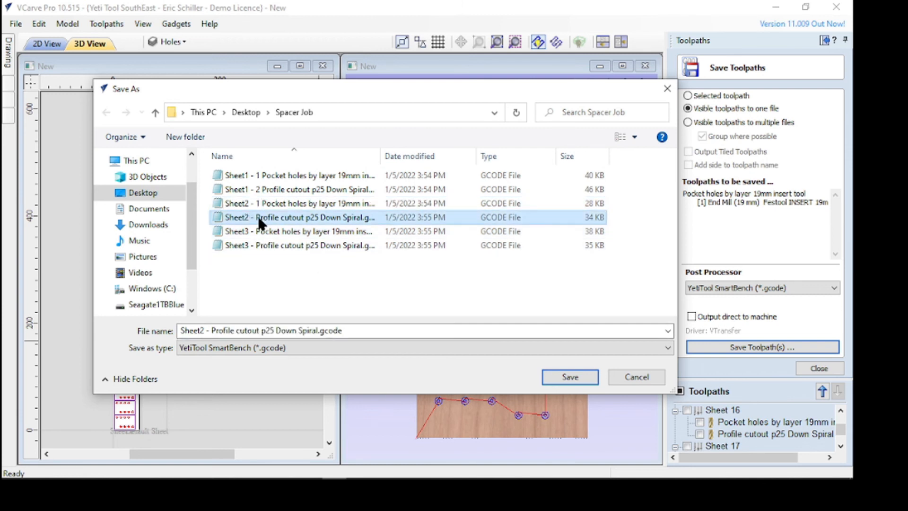
{"action": "left_click", "coordinate": [259, 216]}
{"action": "left_click", "coordinate": [258, 217]}
{"action": "type", "text": "1"}
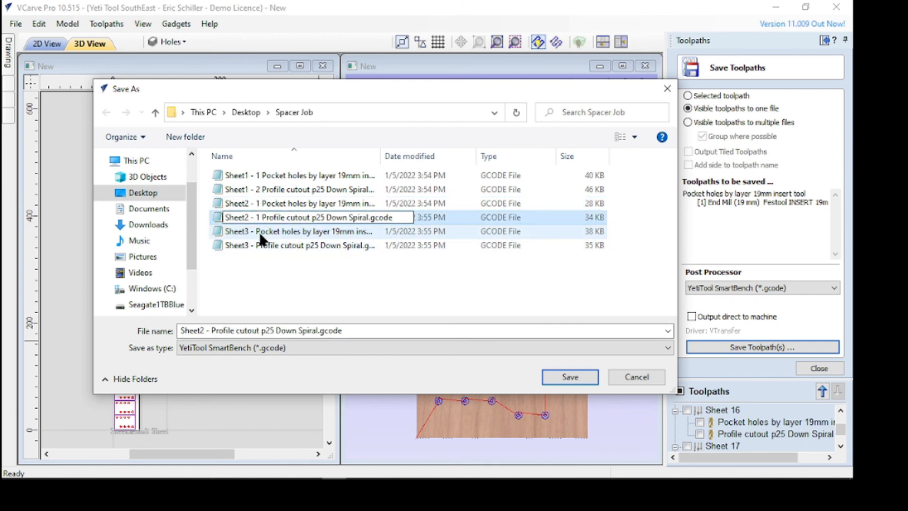
{"action": "key", "text": "BackSpace"}
{"action": "key", "text": "BackSpace"}
{"action": "type", "text": "2"}
Rename Sheet3's pocket file to "Sheet3 - 1 Pocket holes by layer 19mm insert tool.gcode"
{"action": "left_click", "coordinate": [263, 232]}
{"action": "left_click", "coordinate": [259, 229]}
{"action": "left_click", "coordinate": [255, 232]}
{"action": "type", "text": "2"}
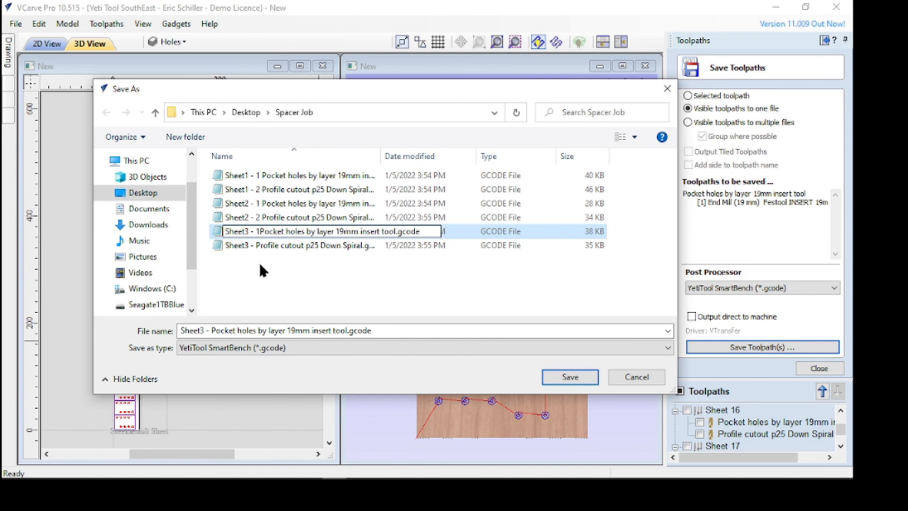
{"action": "left_click", "coordinate": [259, 246]}
{"action": "left_click", "coordinate": [256, 246]}
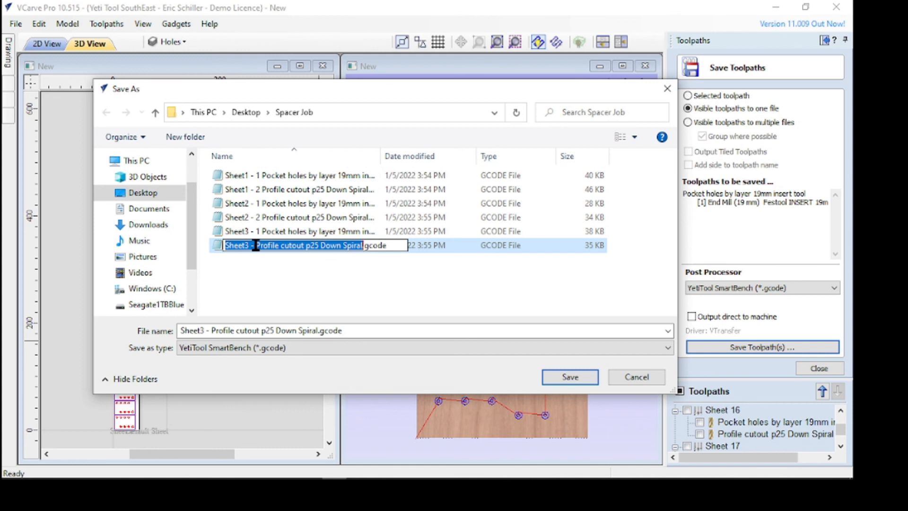
{"action": "left_click", "coordinate": [269, 311]}
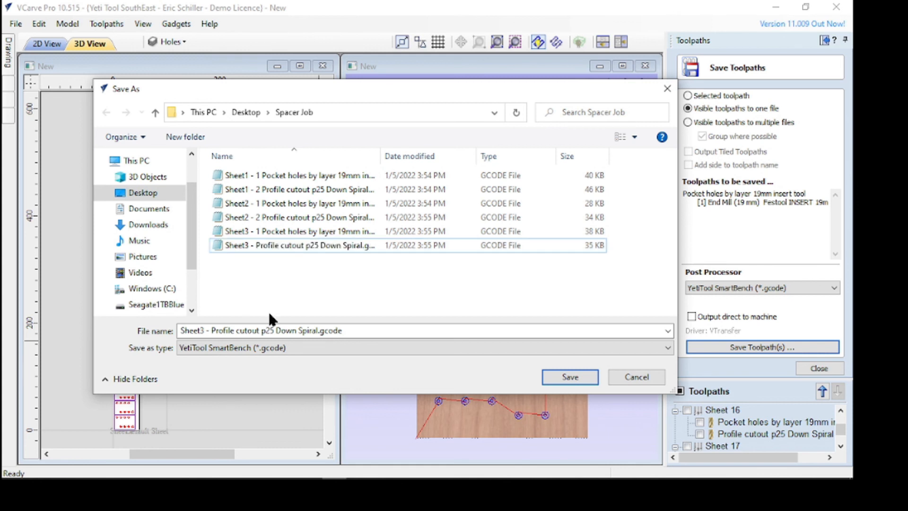
{"action": "left_click", "coordinate": [255, 245]}
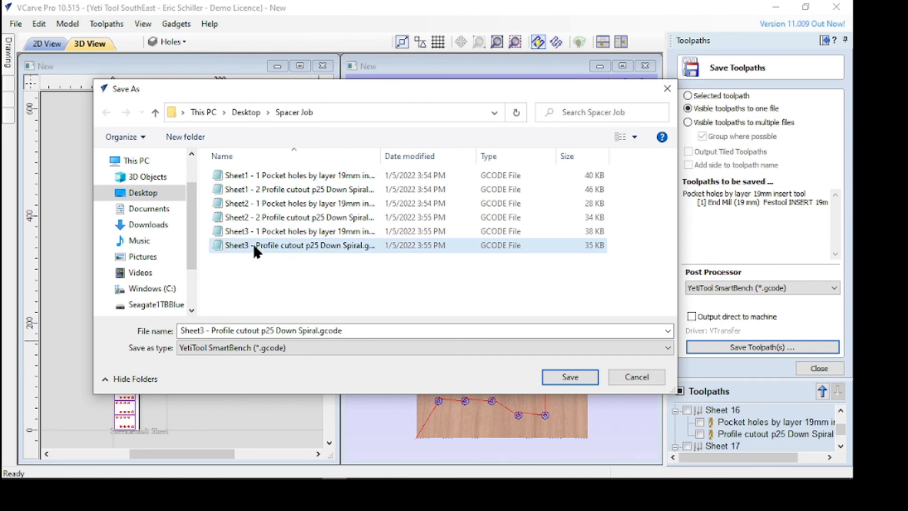
{"action": "left_click", "coordinate": [259, 246]}
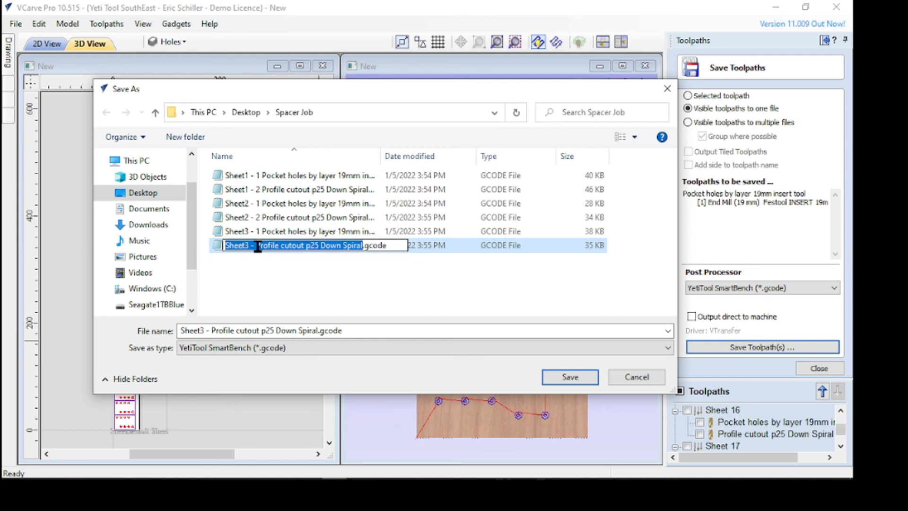
{"action": "key", "text": "BackSpace"}
{"action": "type", "text": "2"}
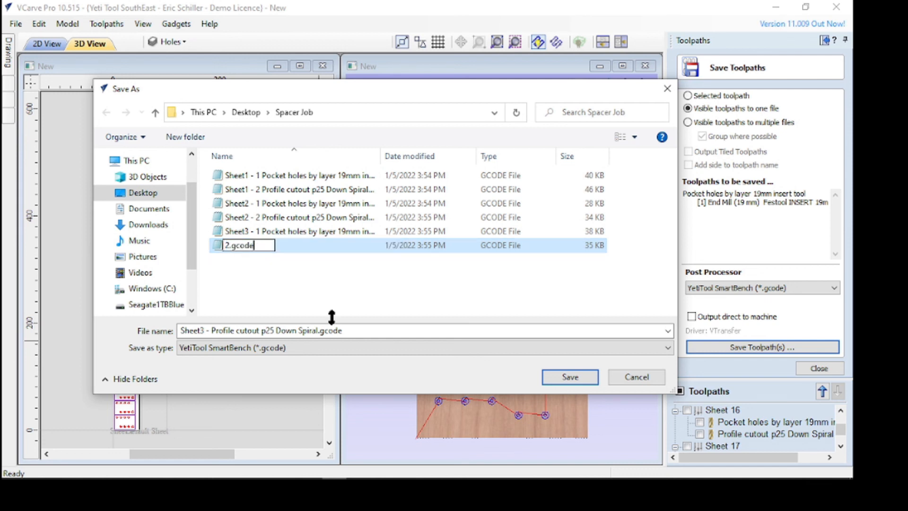
{"action": "key", "text": "ctrl+z"}
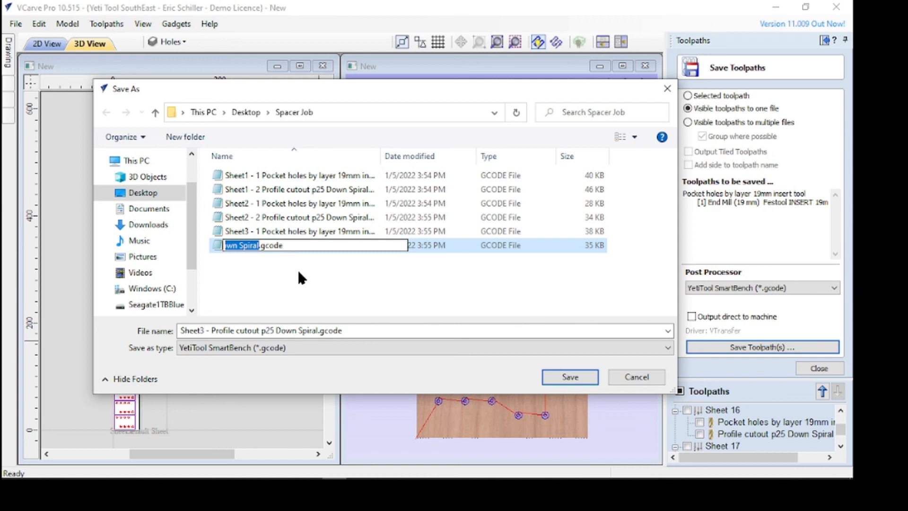
{"action": "key", "text": "Tab"}
Rename Sheet3's profile file to "Sheet3 - 2 Profile cutout p25 Down Spiral.gcode" and leave toolpath saving without saving Sheet 4
{"action": "left_click", "coordinate": [258, 246]}
{"action": "left_click", "coordinate": [256, 245]}
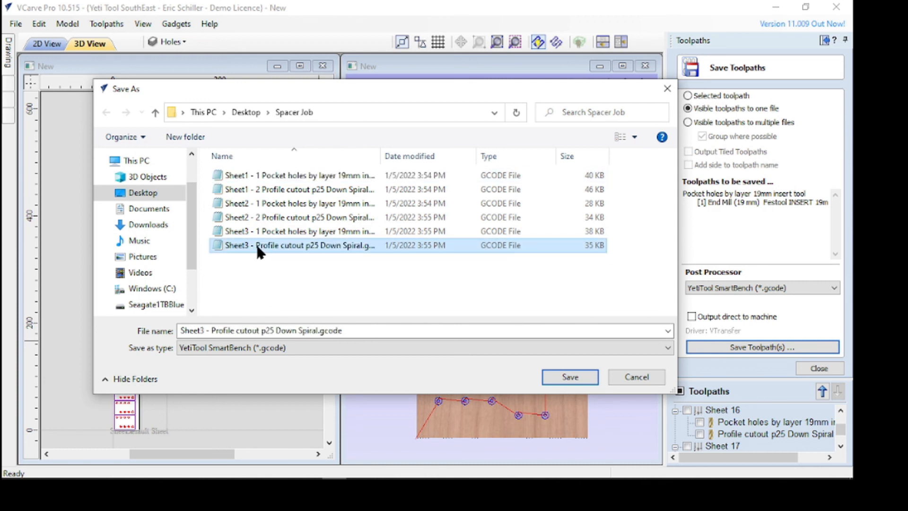
{"action": "left_click", "coordinate": [257, 246]}
{"action": "type", "text": "2"}
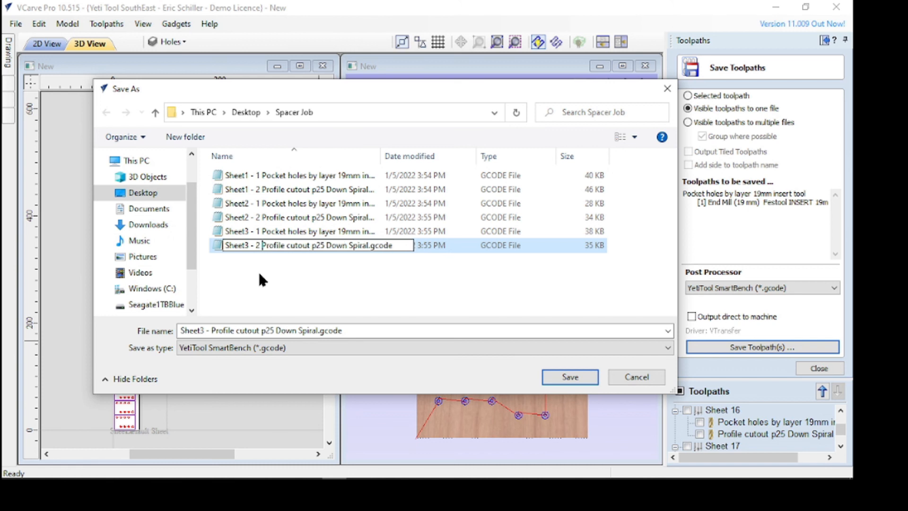
{"action": "key", "text": "Return"}
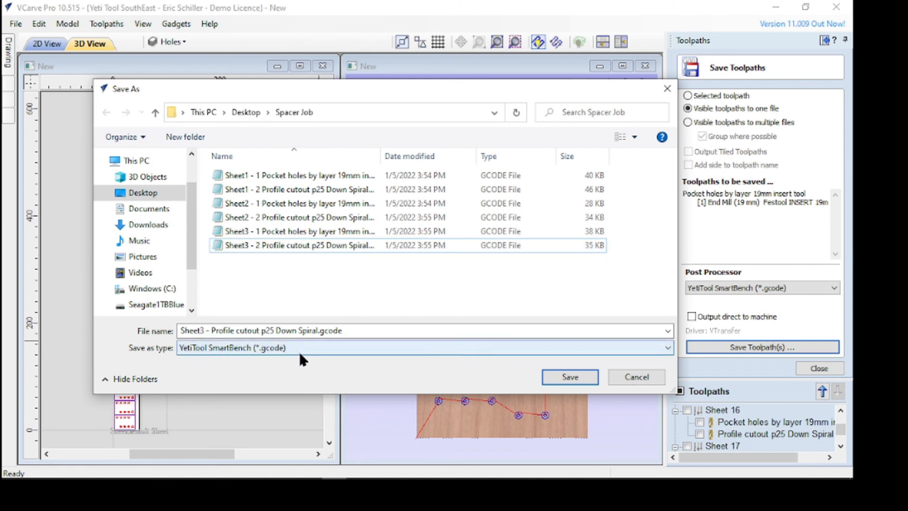
{"action": "left_click", "coordinate": [637, 377]}
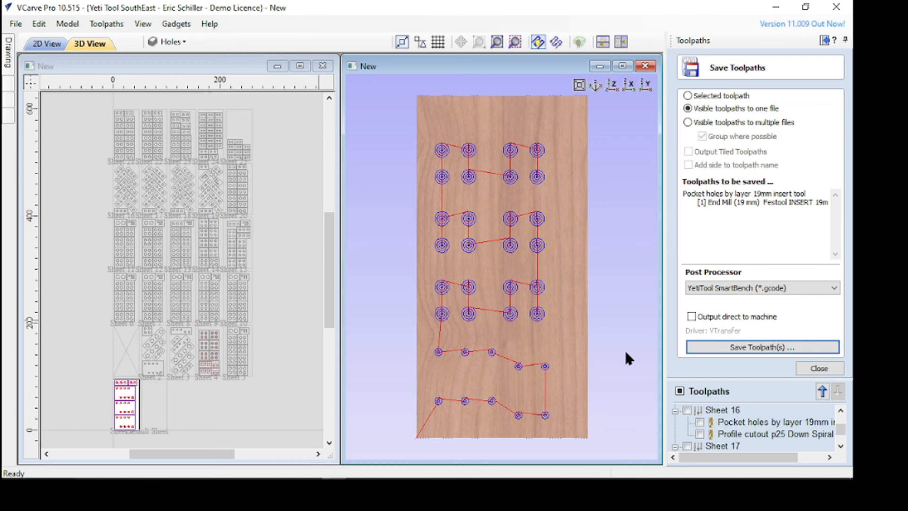
{"action": "left_click", "coordinate": [826, 368]}
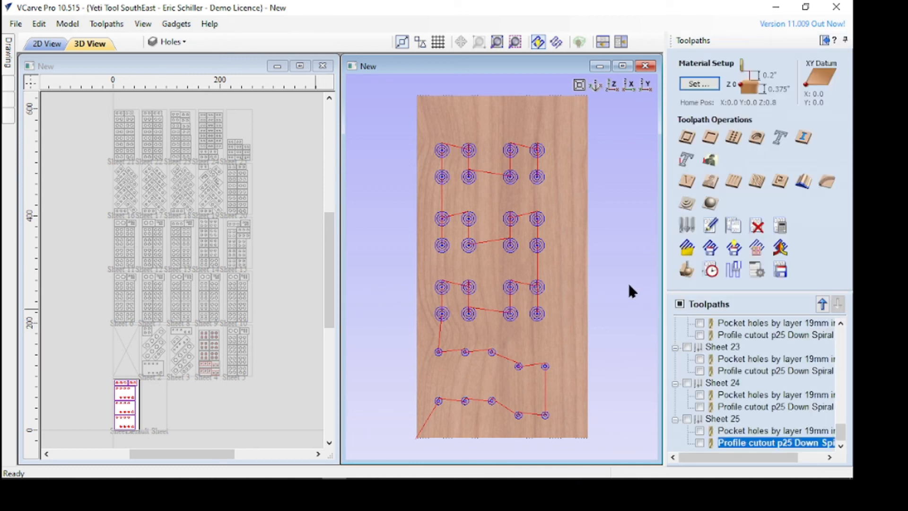
Reset the toolpath preview and simulate the visible Sheet 4 pocket holes toolpath in the cherry material
{"action": "left_click", "coordinate": [686, 270]}
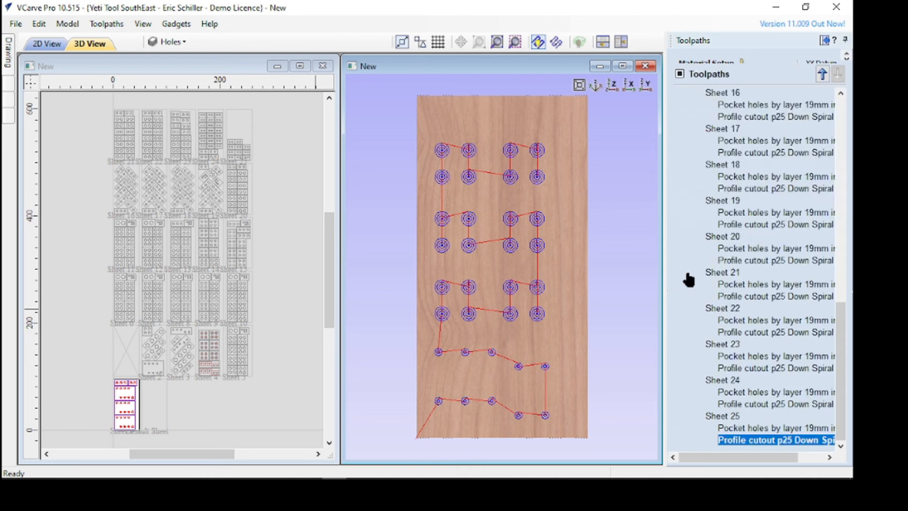
{"action": "left_click", "coordinate": [719, 310]}
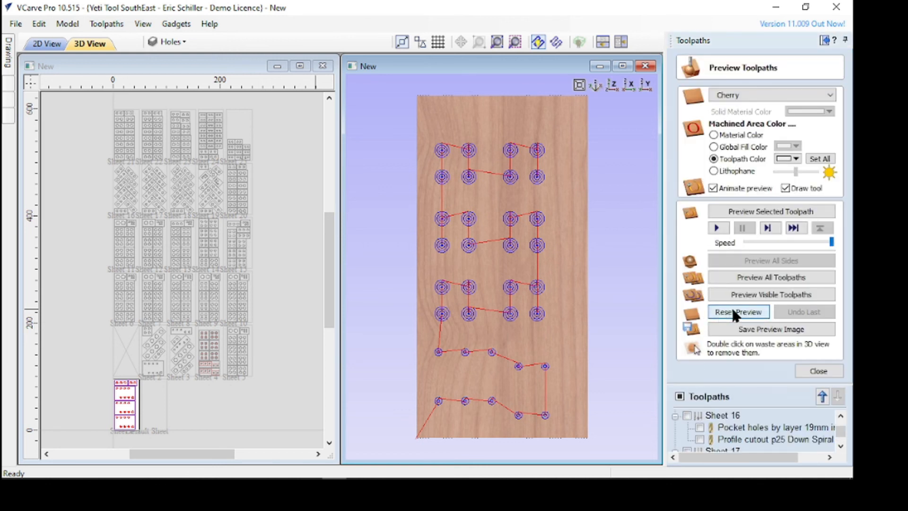
{"action": "left_click", "coordinate": [758, 292]}
{"action": "left_click_drag", "start_coordinate": [577, 356], "coordinate": [424, 329]}
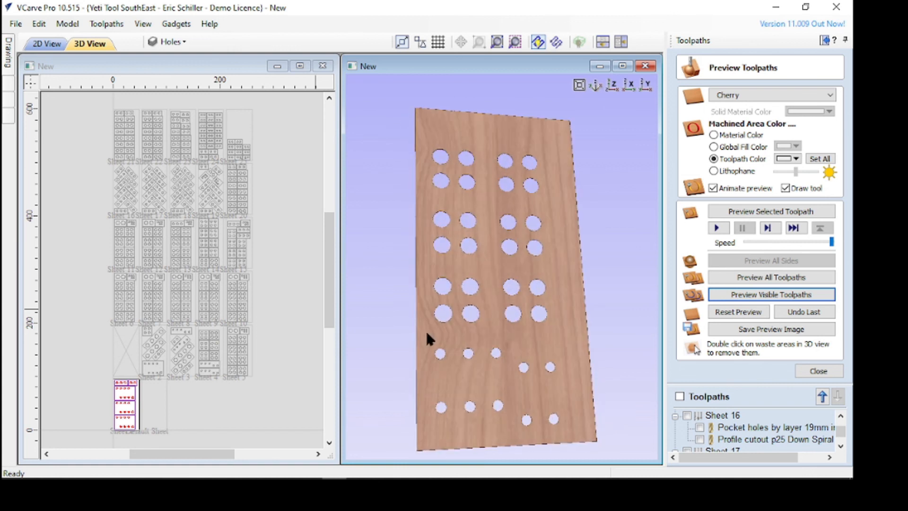
{"action": "left_click", "coordinate": [805, 372]}
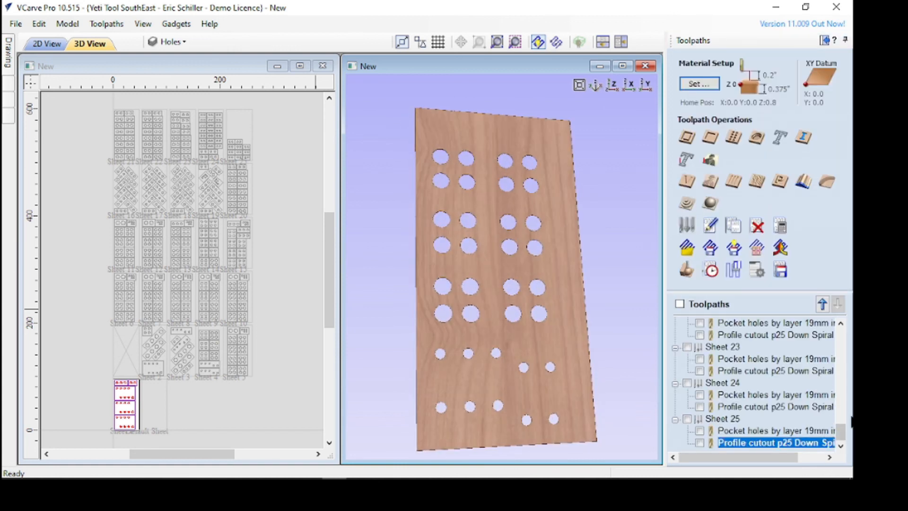
{"action": "mouse_move", "coordinate": [843, 436]}
{"action": "left_mouse_down"}
{"action": "mouse_move", "coordinate": [836, 330]}
{"action": "mouse_move", "coordinate": [847, 439]}
{"action": "left_mouse_up"}
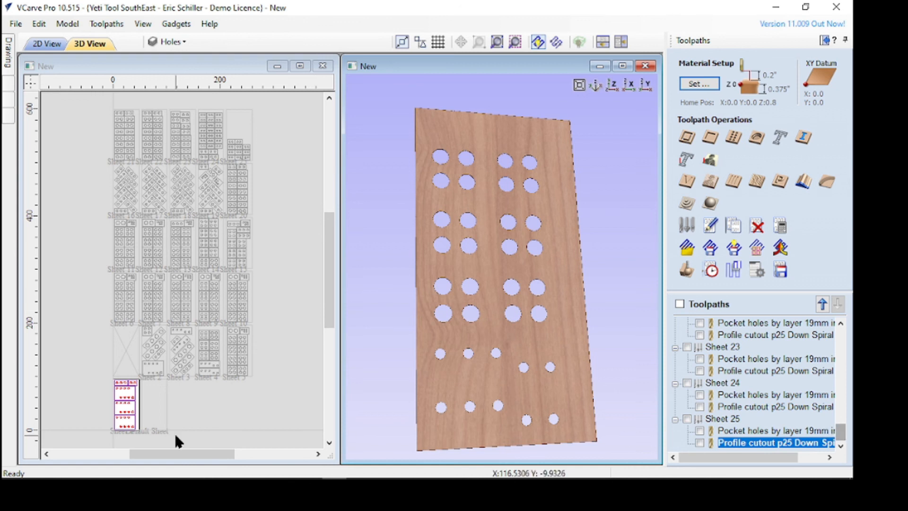
{"action": "left_click", "coordinate": [134, 407]}
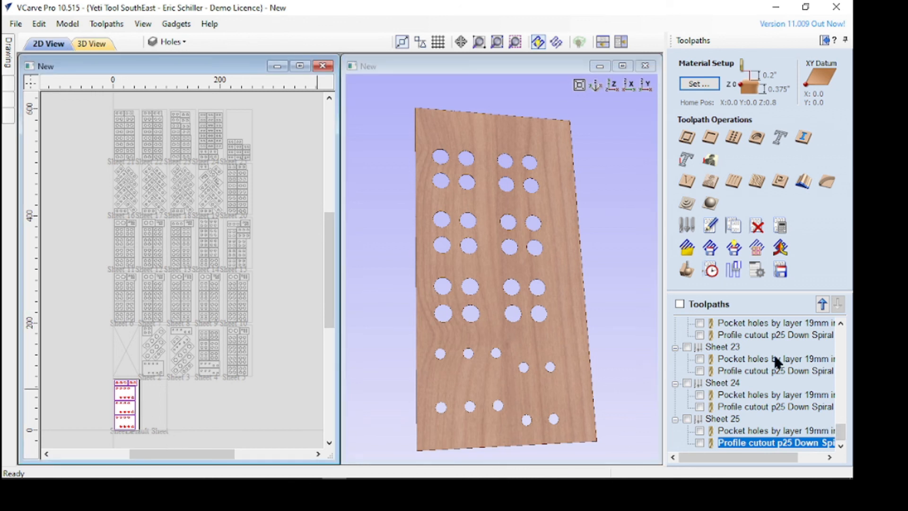
{"action": "left_click_drag", "start_coordinate": [840, 430], "coordinate": [840, 331]}
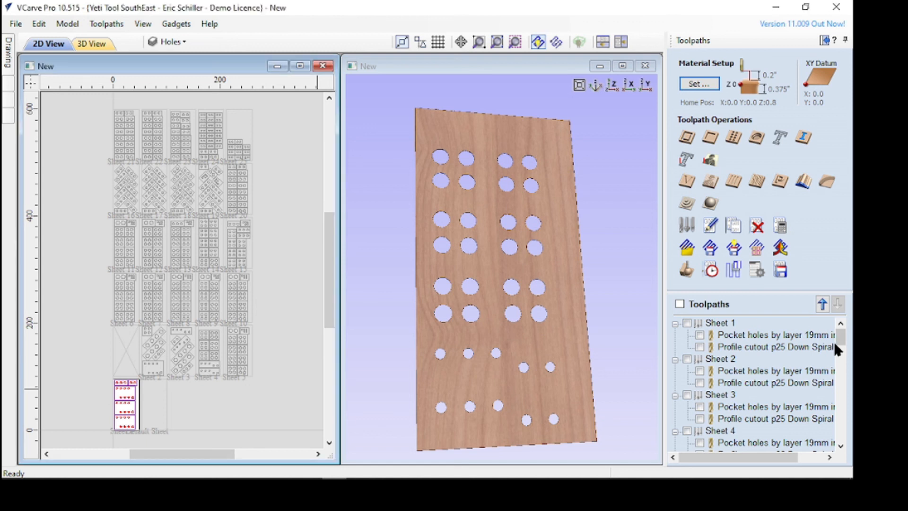
{"action": "left_click_drag", "start_coordinate": [589, 314], "coordinate": [549, 298]}
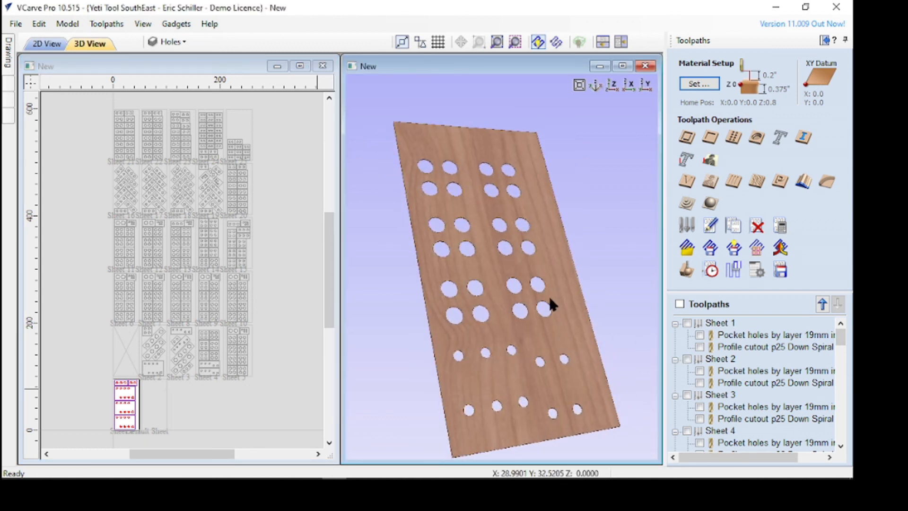